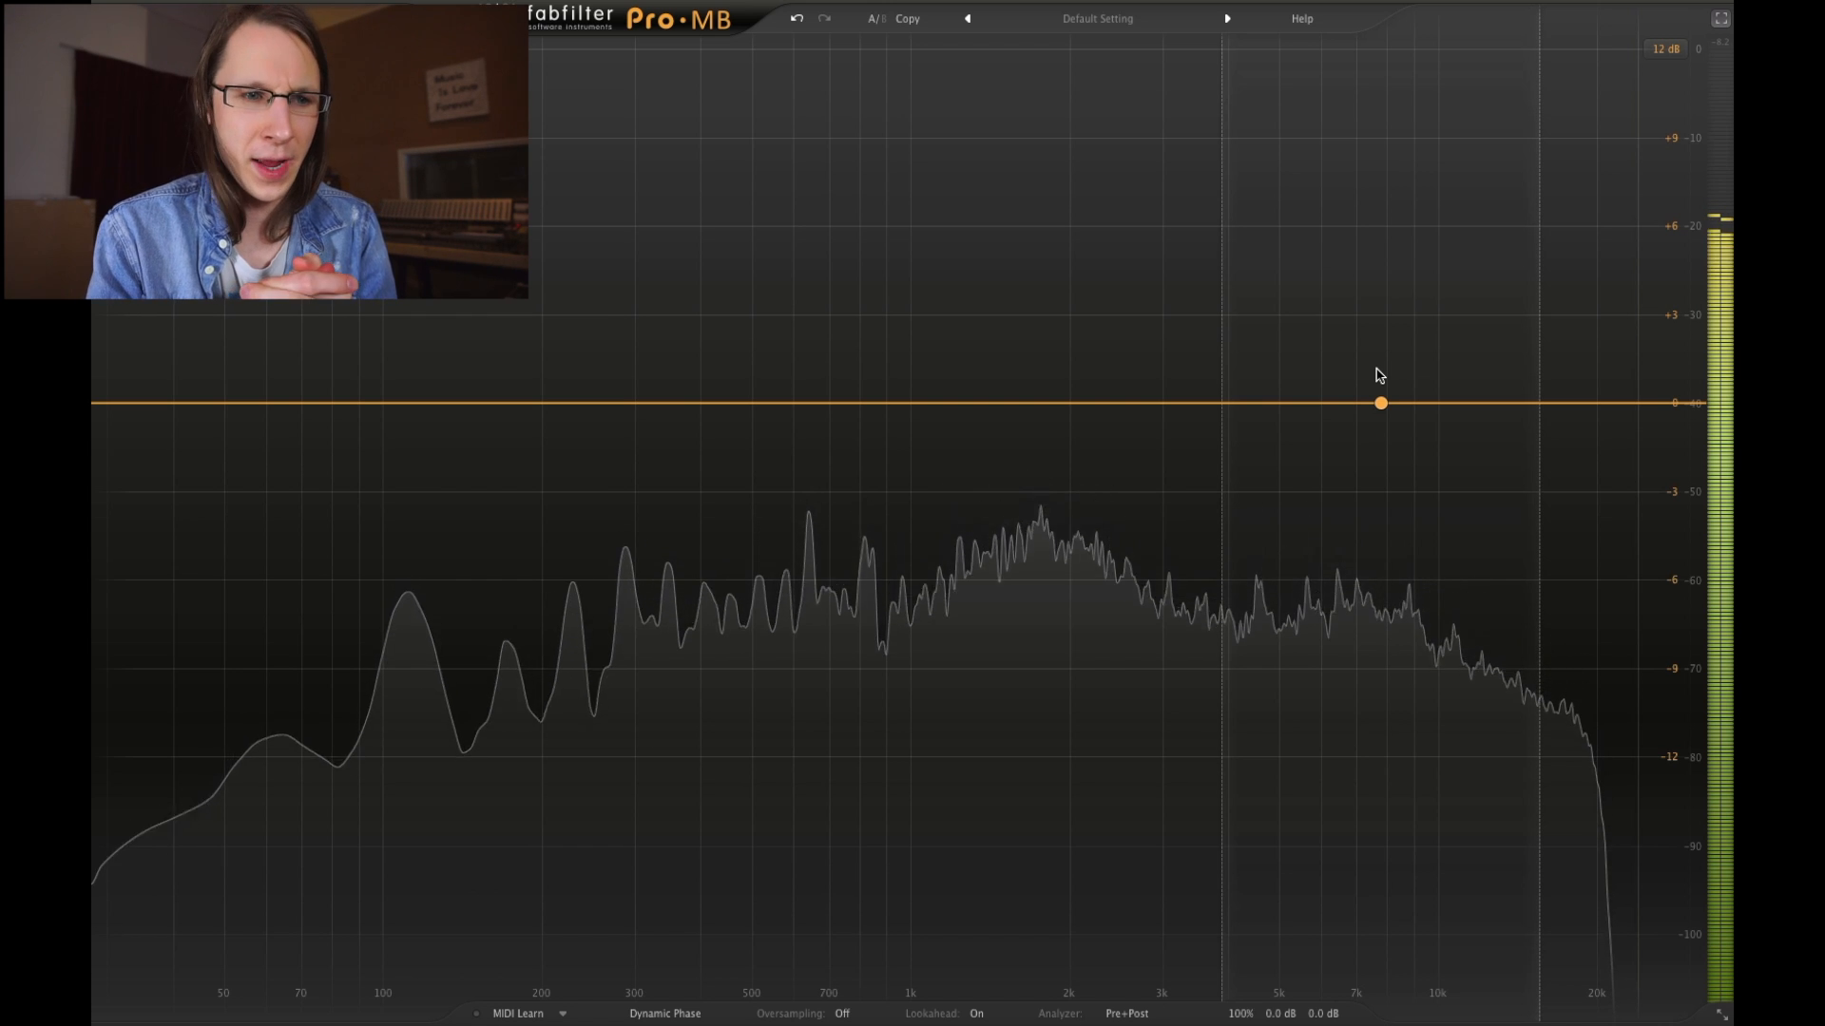
Create three compression bands on the spectrum, centred at about 1.2 kHz, 300 Hz and 6 kHz
{"action": "left_click_drag", "start_coordinate": [1380, 375], "coordinate": [956, 407]}
{"action": "left_click", "coordinate": [956, 407]}
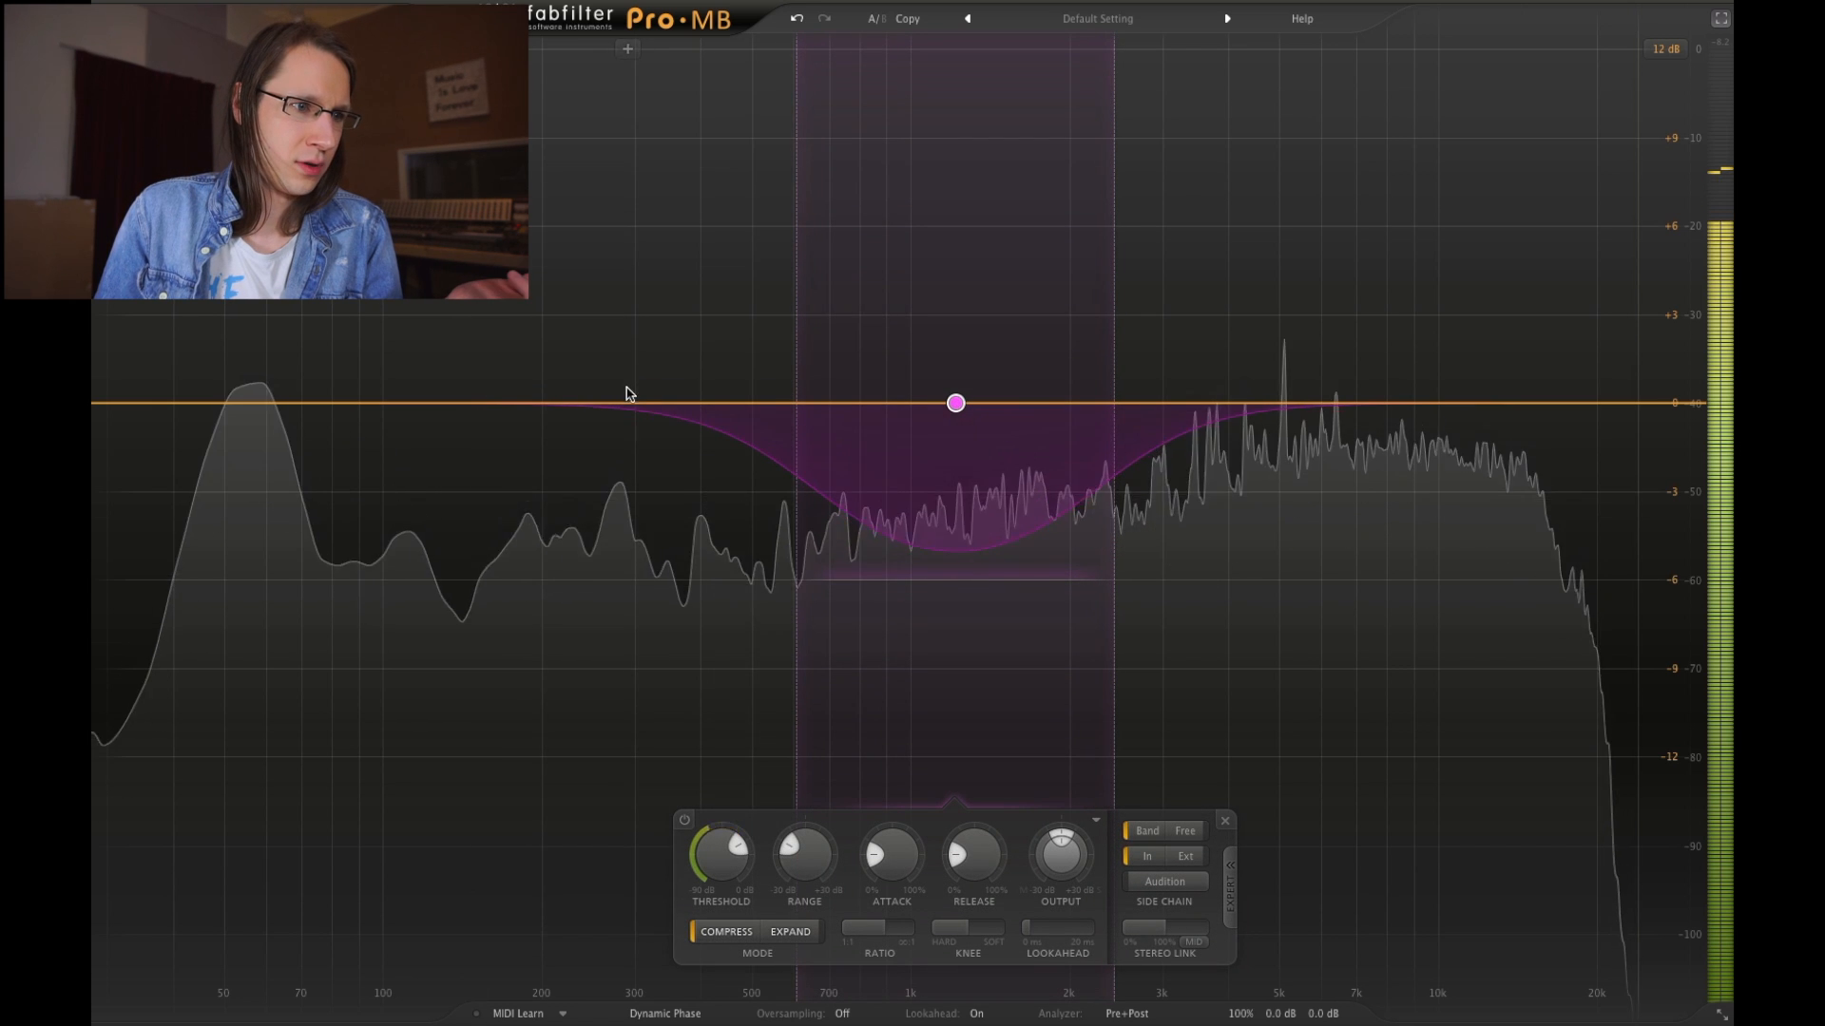
{"action": "left_click", "coordinate": [635, 401]}
{"action": "left_click", "coordinate": [1325, 403]}
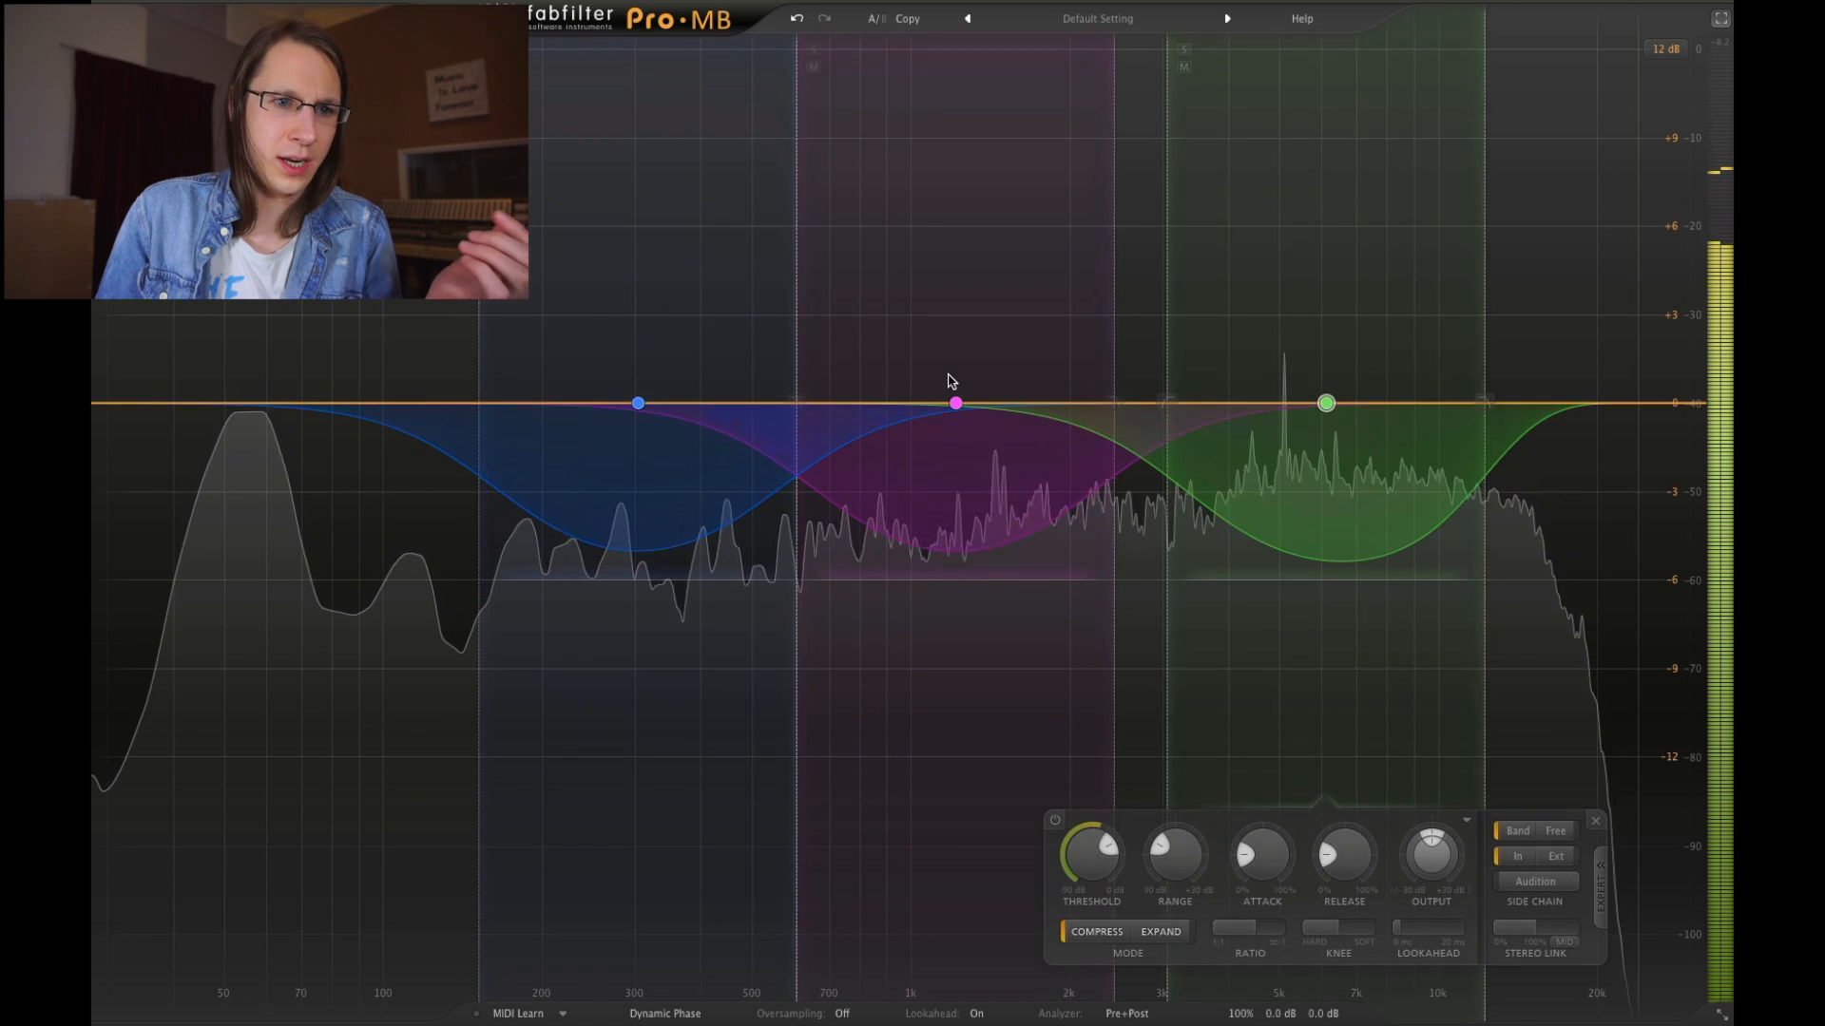
Snap the high band to the mid band, with their shared crossover at 2684 Hz and the high band's upper crossover at about 10 kHz
{"action": "left_click_drag", "start_coordinate": [1161, 283], "coordinate": [1120, 287]}
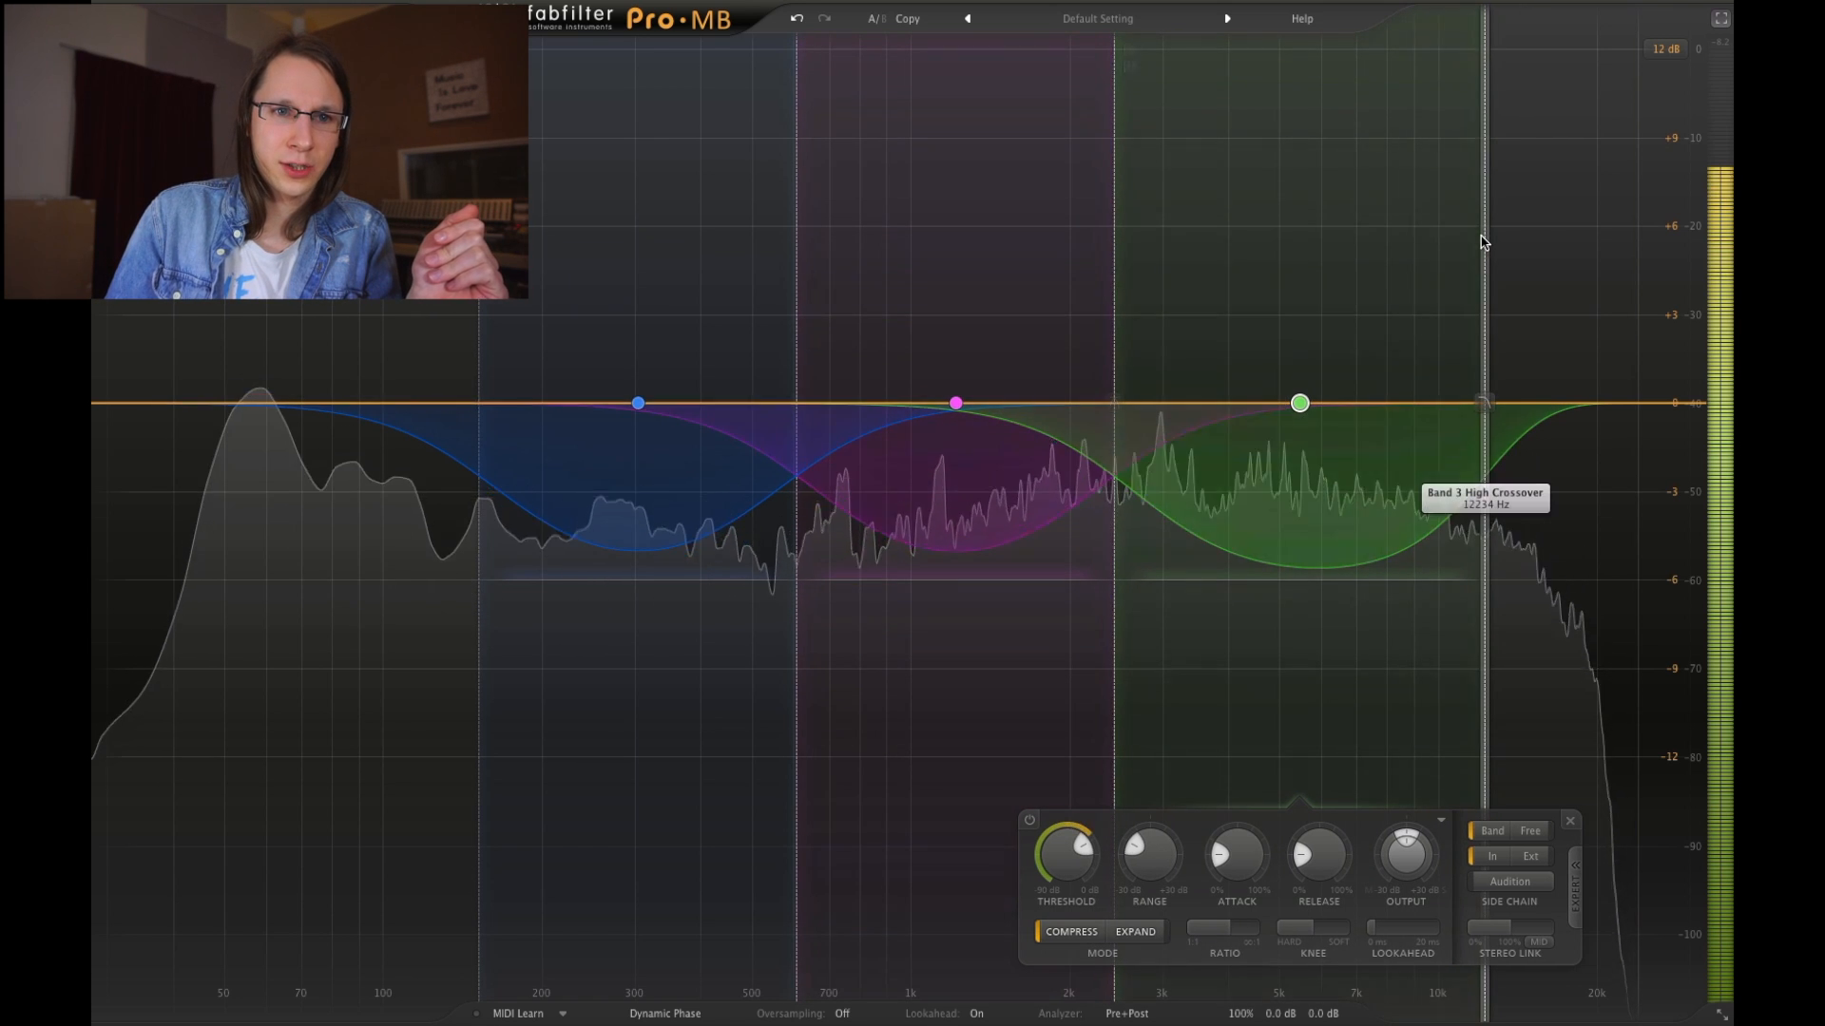
{"action": "left_click_drag", "start_coordinate": [1485, 237], "coordinate": [1434, 253]}
{"action": "mouse_move", "coordinate": [1114, 306]}
{"action": "left_mouse_down"}
{"action": "mouse_move", "coordinate": [1203, 307]}
{"action": "mouse_move", "coordinate": [1137, 309]}
{"action": "left_mouse_up"}
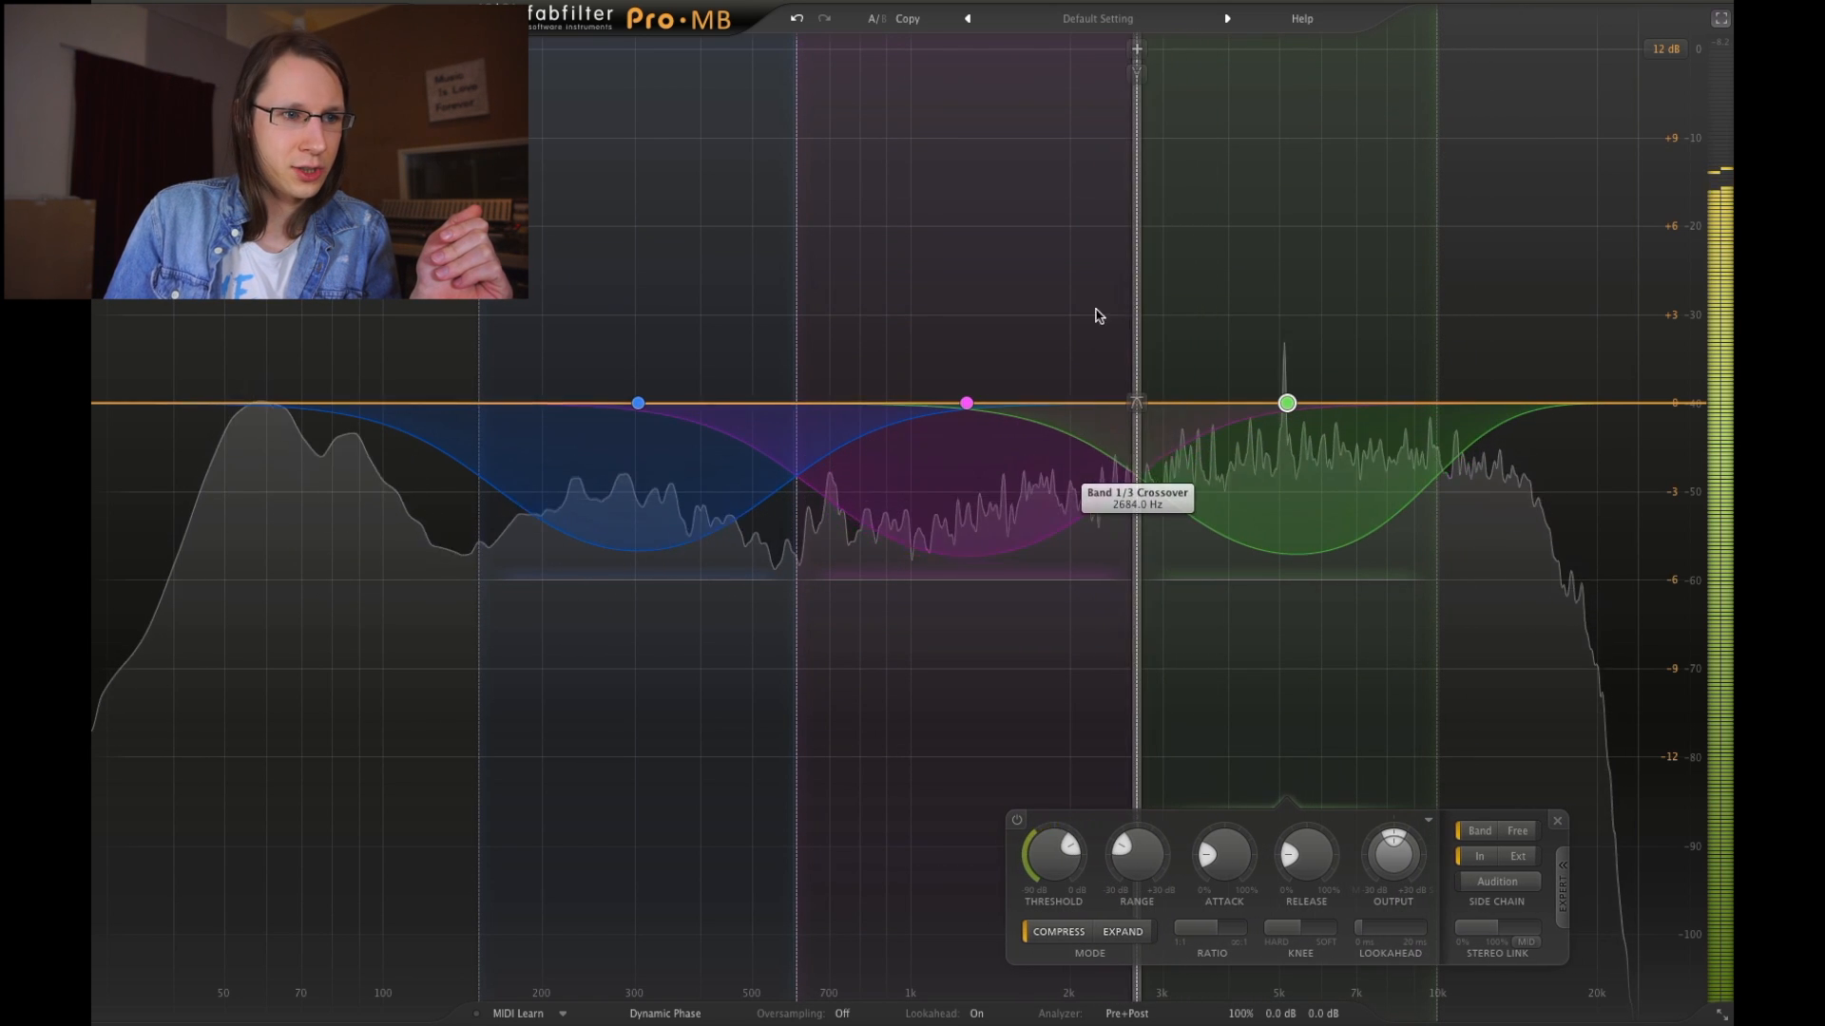
Adjust the low band's crossovers, bringing its lower edge to about 140 Hz, and raise the band's level slightly
{"action": "mouse_move", "coordinate": [797, 313]}
{"action": "left_mouse_down"}
{"action": "mouse_move", "coordinate": [774, 318]}
{"action": "mouse_move", "coordinate": [794, 321]}
{"action": "left_mouse_up"}
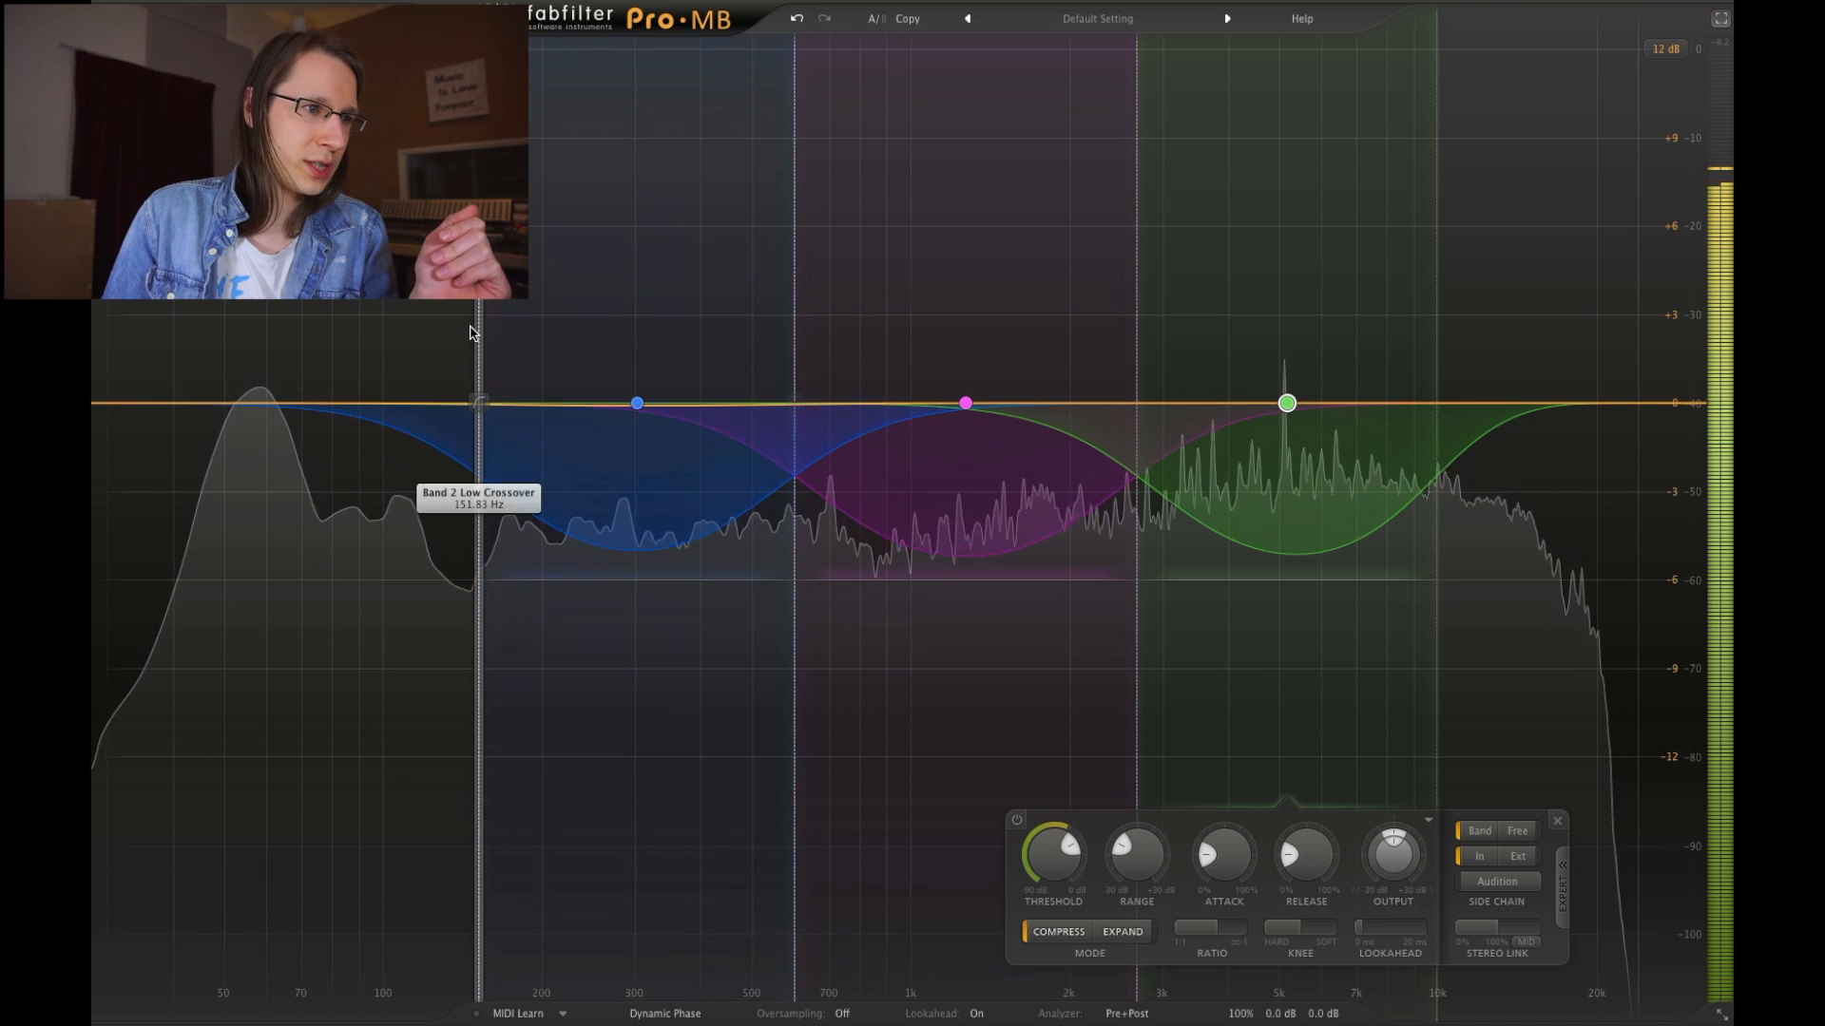
{"action": "left_click_drag", "start_coordinate": [476, 328], "coordinate": [456, 333]}
{"action": "mouse_move", "coordinate": [625, 405]}
{"action": "left_mouse_down"}
{"action": "mouse_move", "coordinate": [624, 323]}
{"action": "mouse_move", "coordinate": [619, 404]}
{"action": "left_mouse_up"}
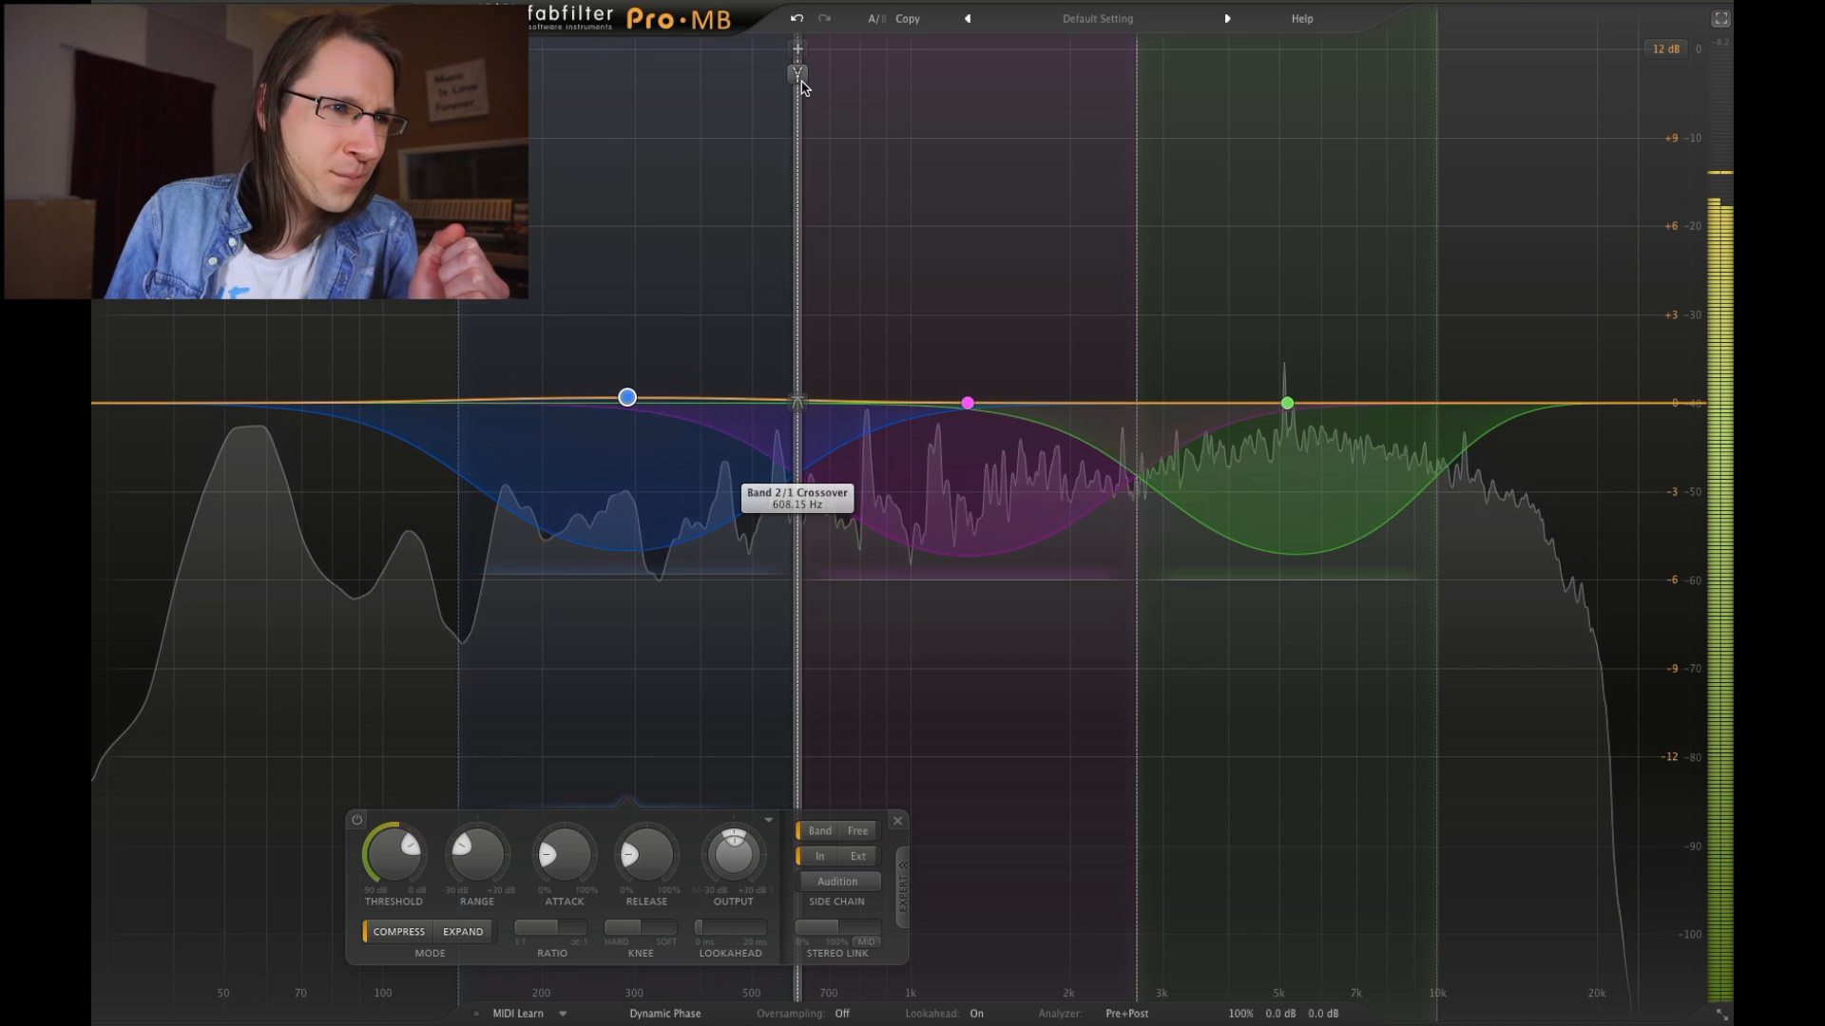
Detach the low band from the mid band at their shared crossover, shift it on its own, and hide the expert settings
{"action": "left_click", "coordinate": [800, 78]}
{"action": "mouse_move", "coordinate": [612, 397]}
{"action": "left_mouse_down"}
{"action": "mouse_move", "coordinate": [583, 399]}
{"action": "mouse_move", "coordinate": [708, 392]}
{"action": "mouse_move", "coordinate": [646, 397]}
{"action": "left_mouse_up"}
{"action": "left_click", "coordinate": [1207, 883]}
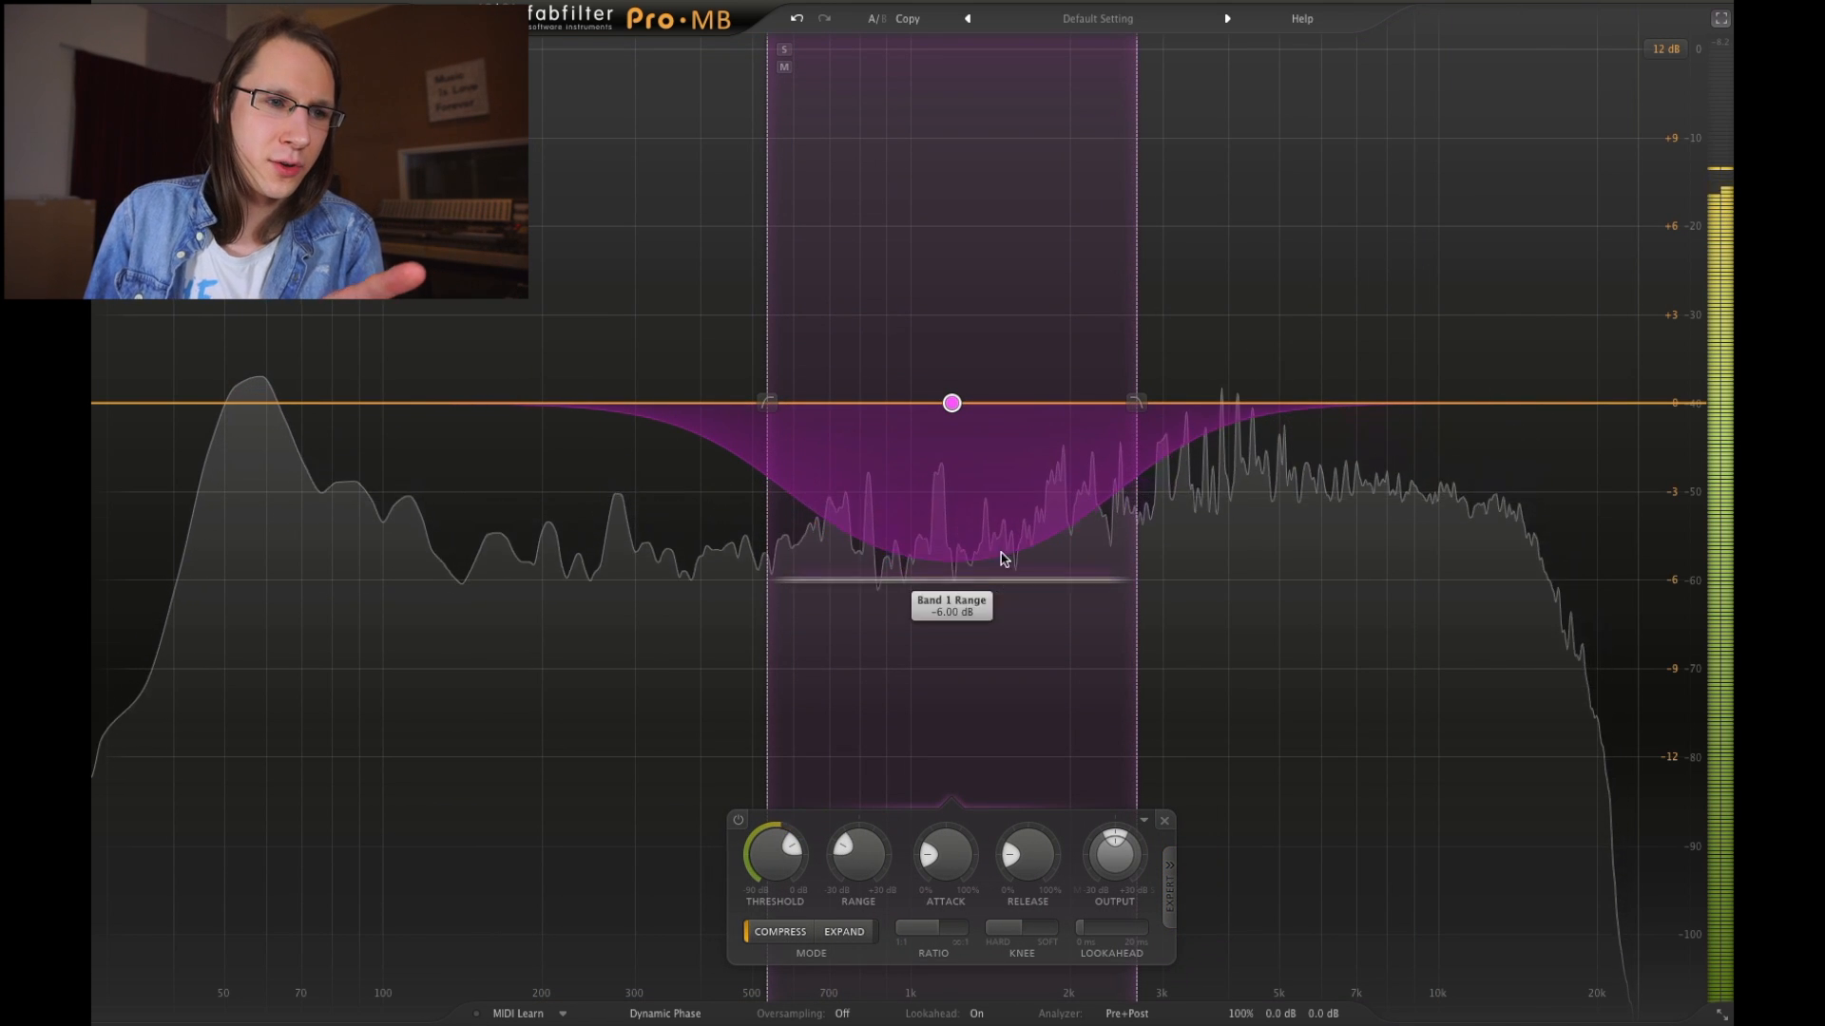
Centre the mid band at about 1129 Hz and widen it to span about 420 Hz to 3 kHz
{"action": "left_click_drag", "start_coordinate": [956, 409], "coordinate": [984, 598]}
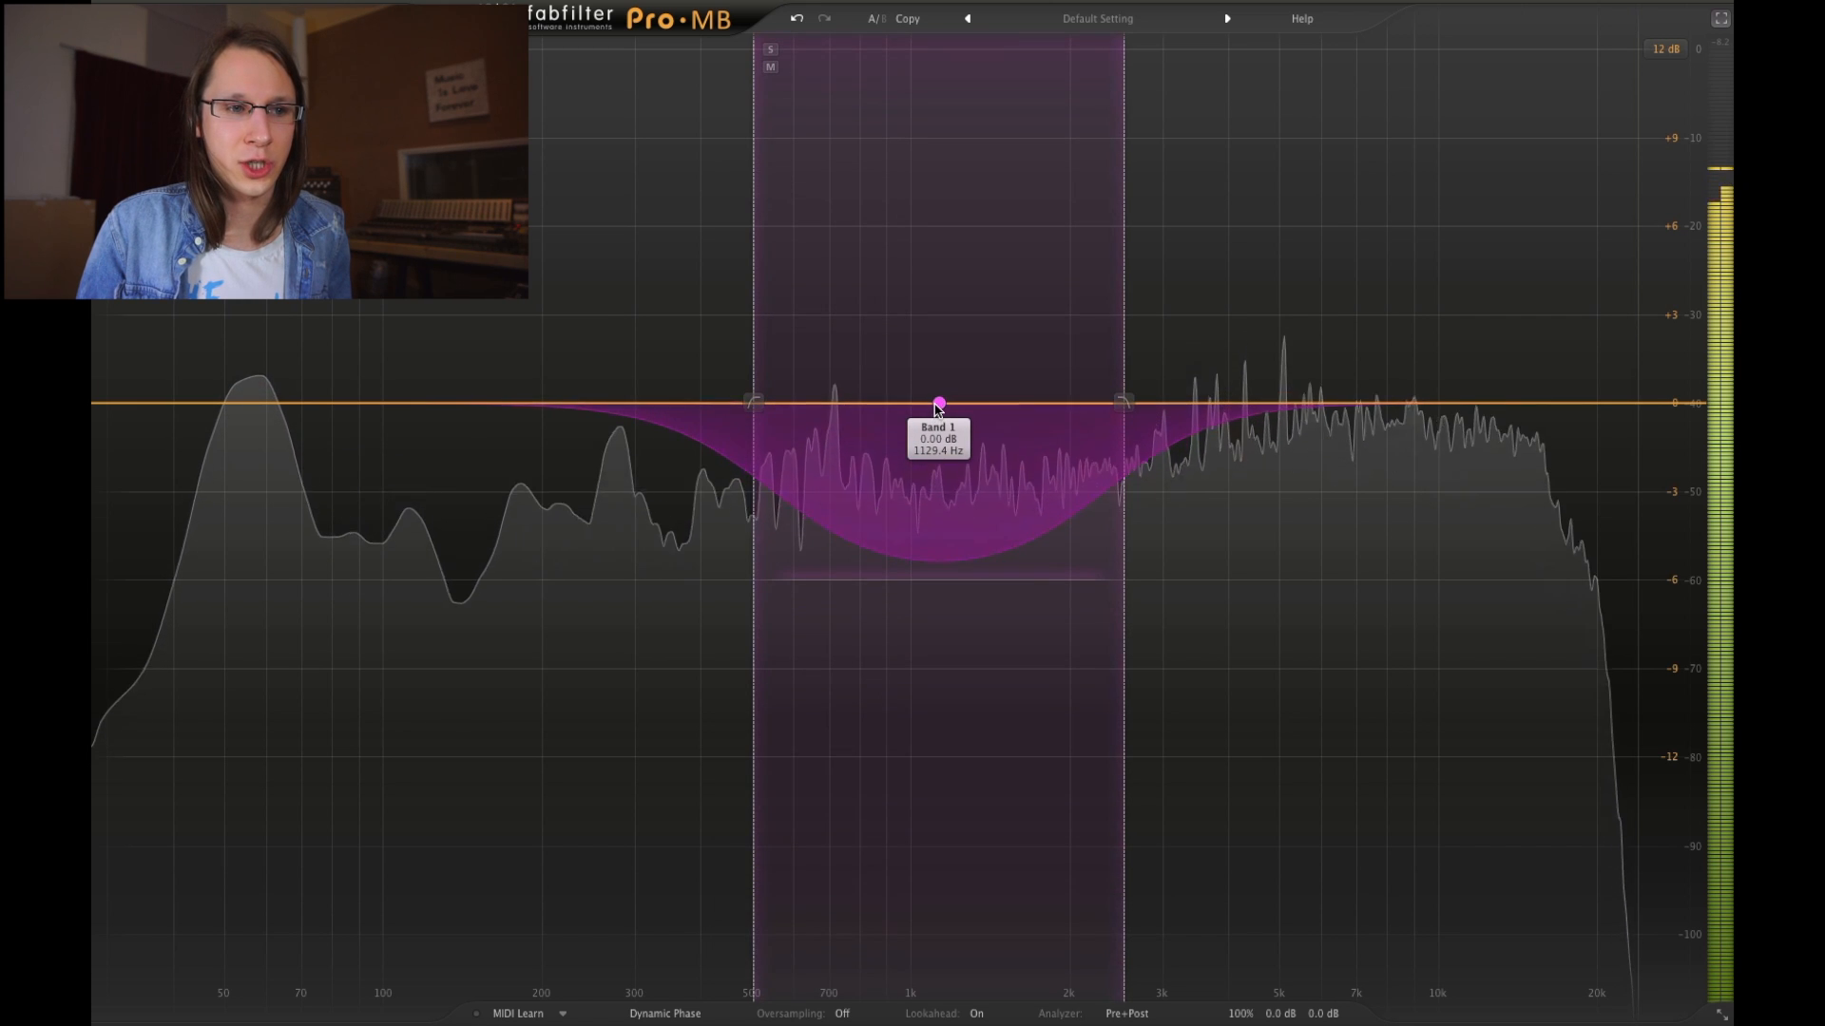
{"action": "left_click", "coordinate": [938, 407]}
{"action": "scroll", "coordinate": [938, 407], "scroll_direction": "down", "scroll_amount": 4}
{"action": "scroll", "coordinate": [939, 404], "scroll_direction": "up", "scroll_amount": 4}
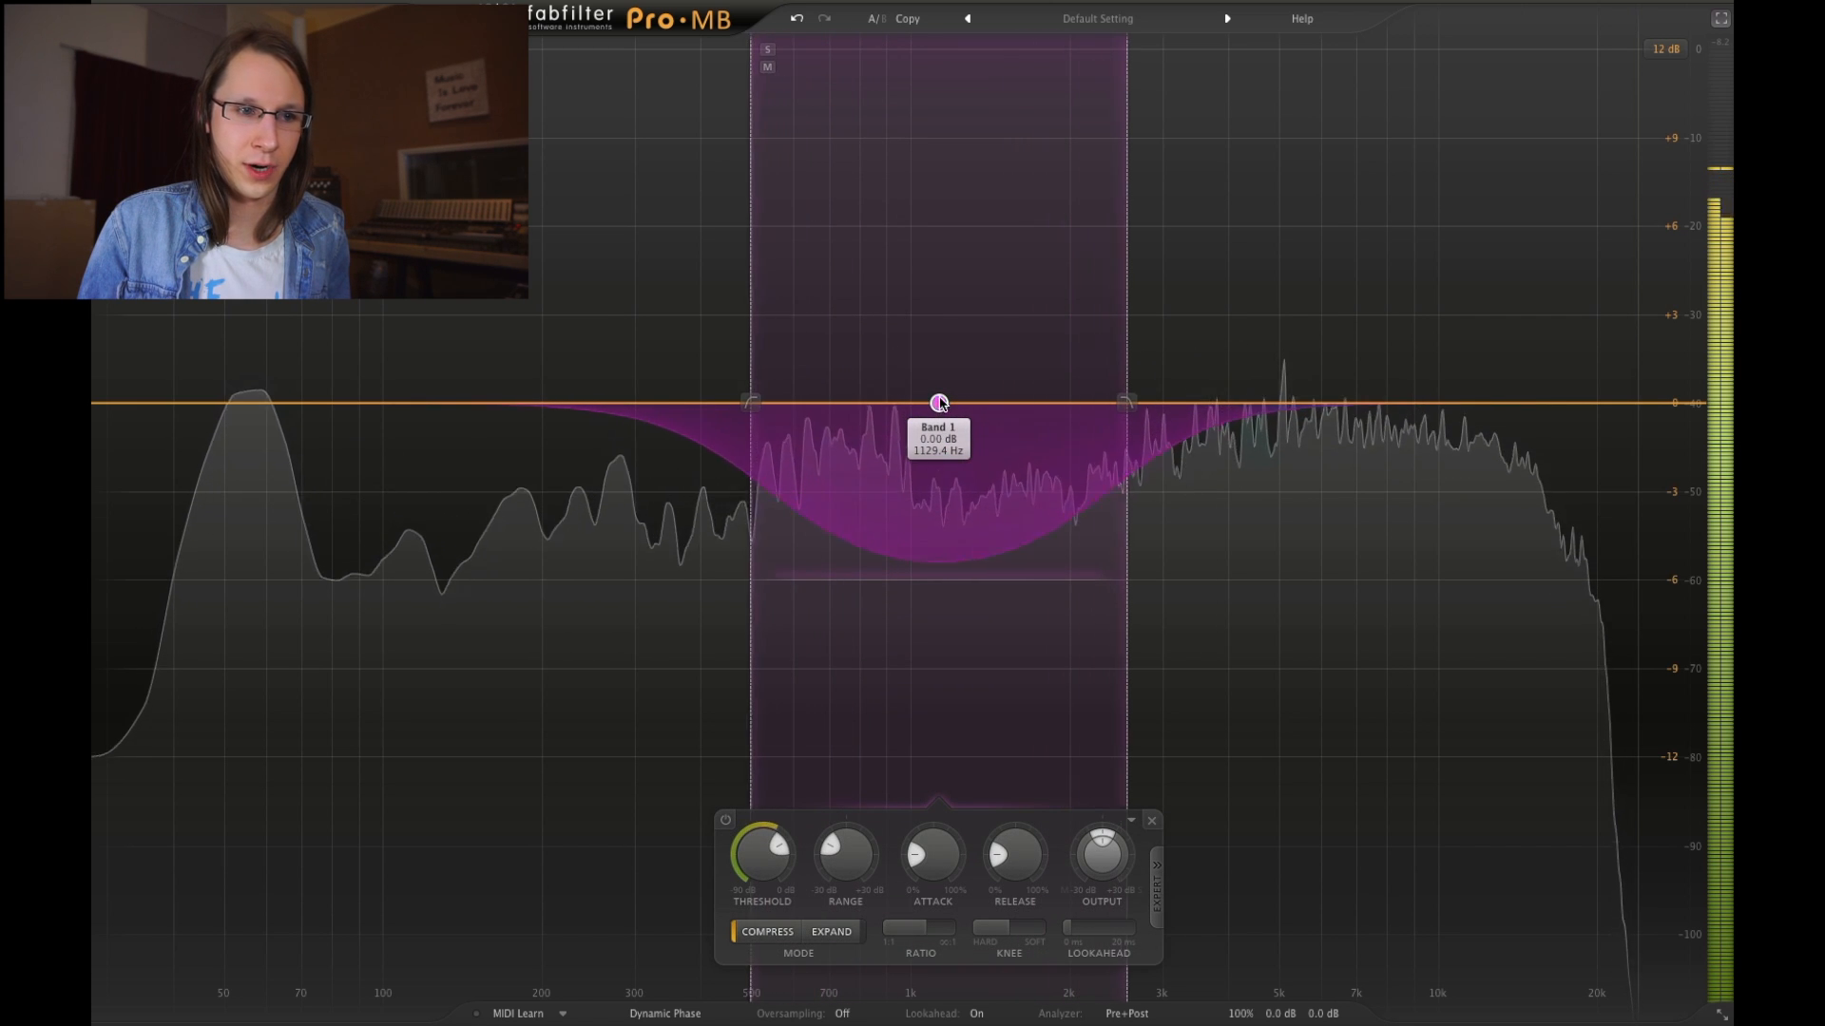
{"action": "scroll", "coordinate": [939, 404], "scroll_direction": "up", "scroll_amount": 3}
{"action": "scroll", "coordinate": [939, 403], "scroll_direction": "down", "scroll_amount": 3}
{"action": "scroll", "coordinate": [939, 404], "scroll_direction": "up", "scroll_amount": 3}
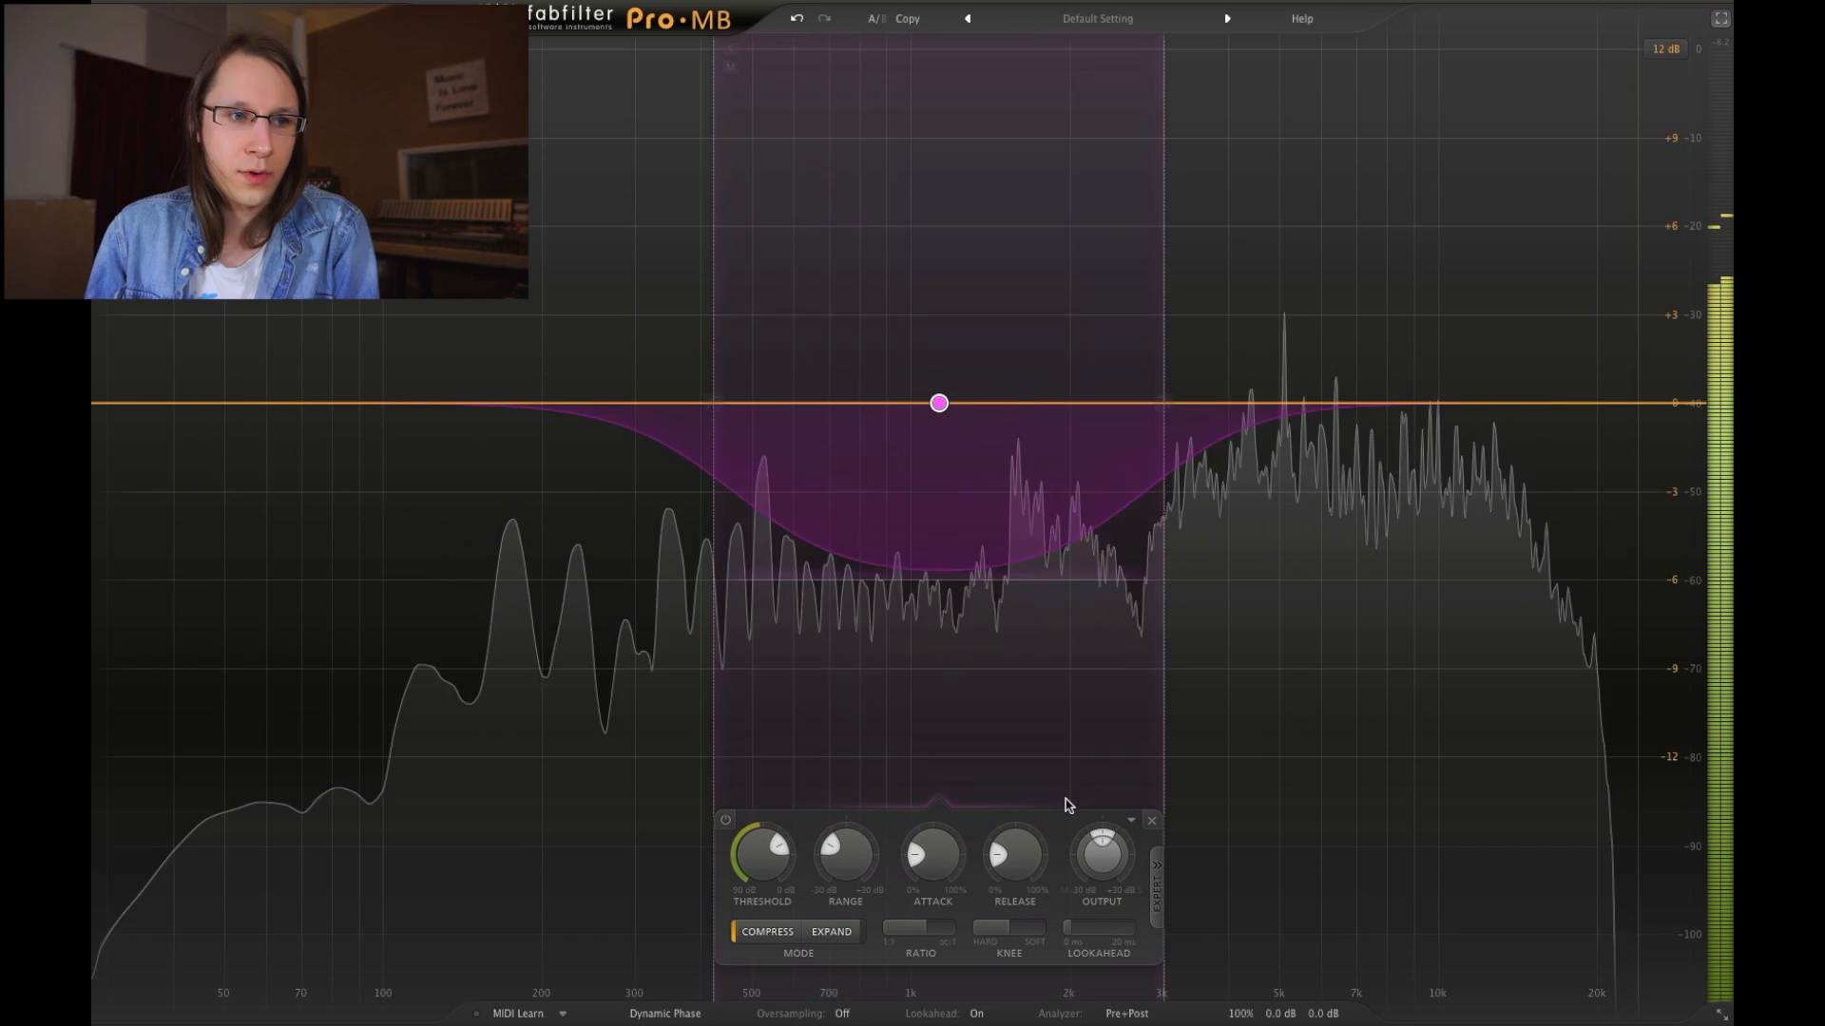
Lower the mid band's threshold and deepen its range to -10.24 dB
{"action": "mouse_move", "coordinate": [758, 839]}
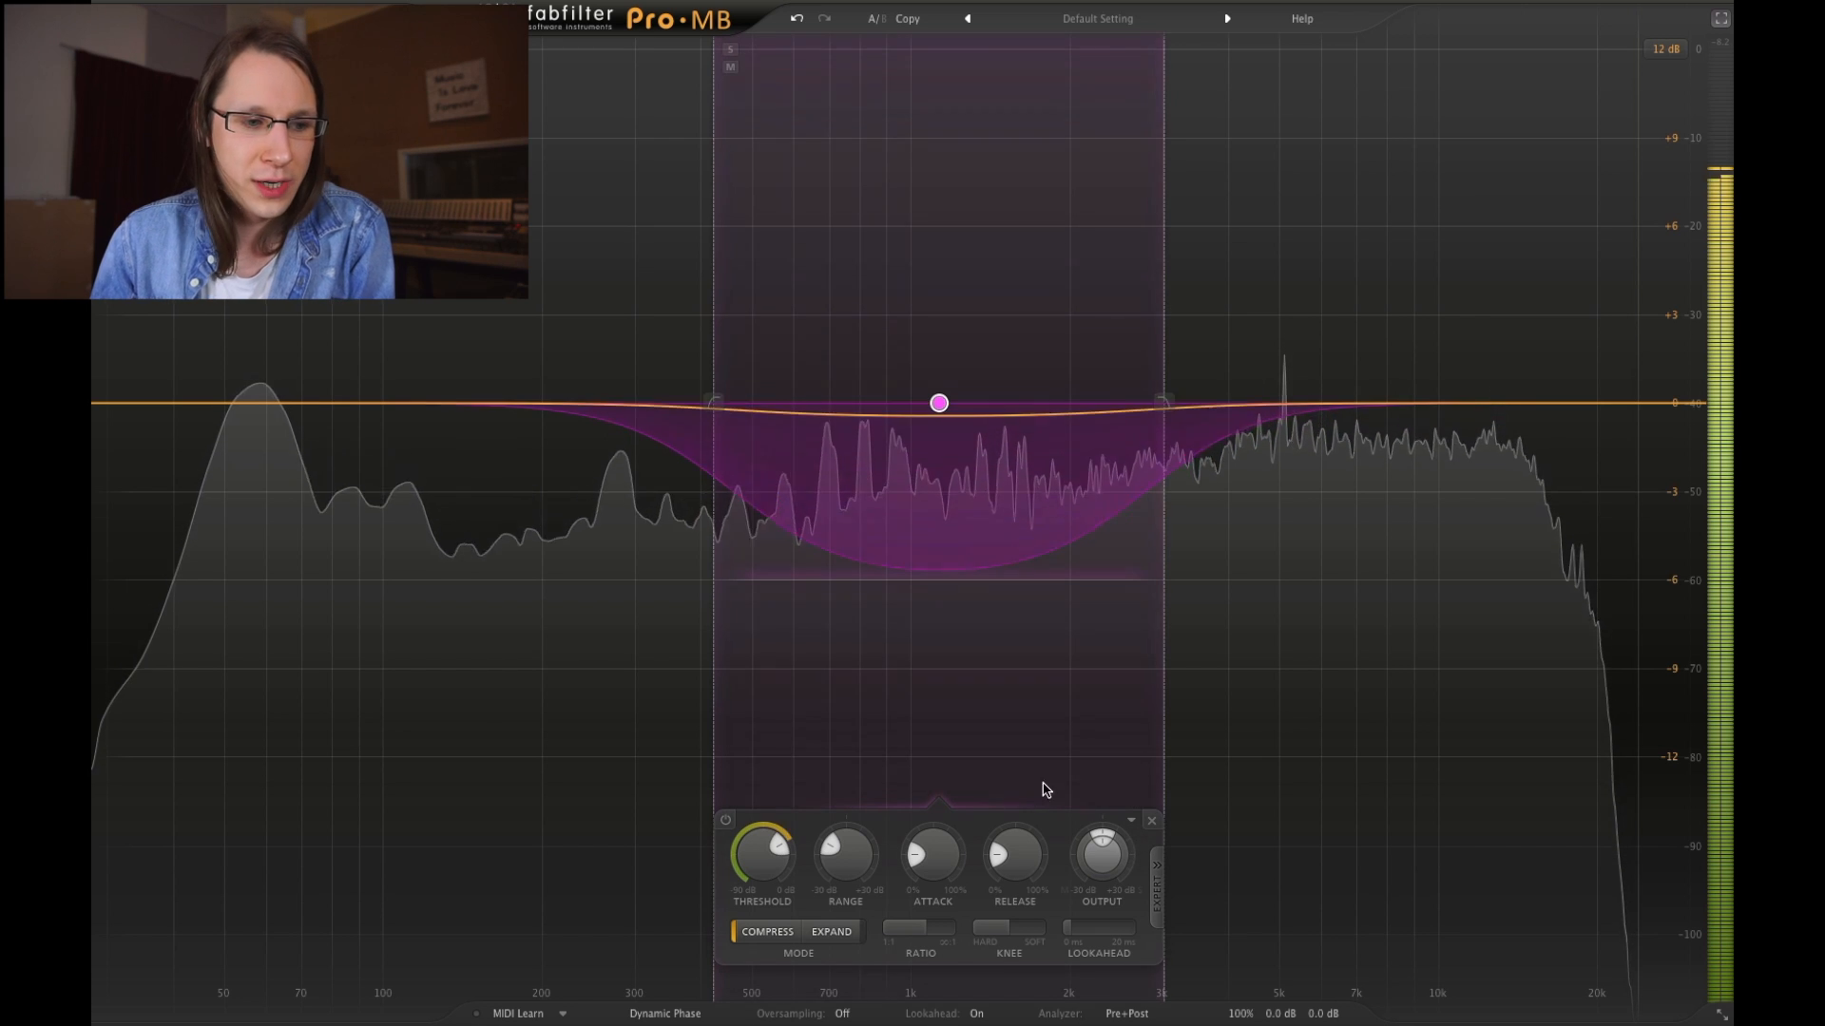
{"action": "left_click_drag", "start_coordinate": [759, 860], "coordinate": [863, 852]}
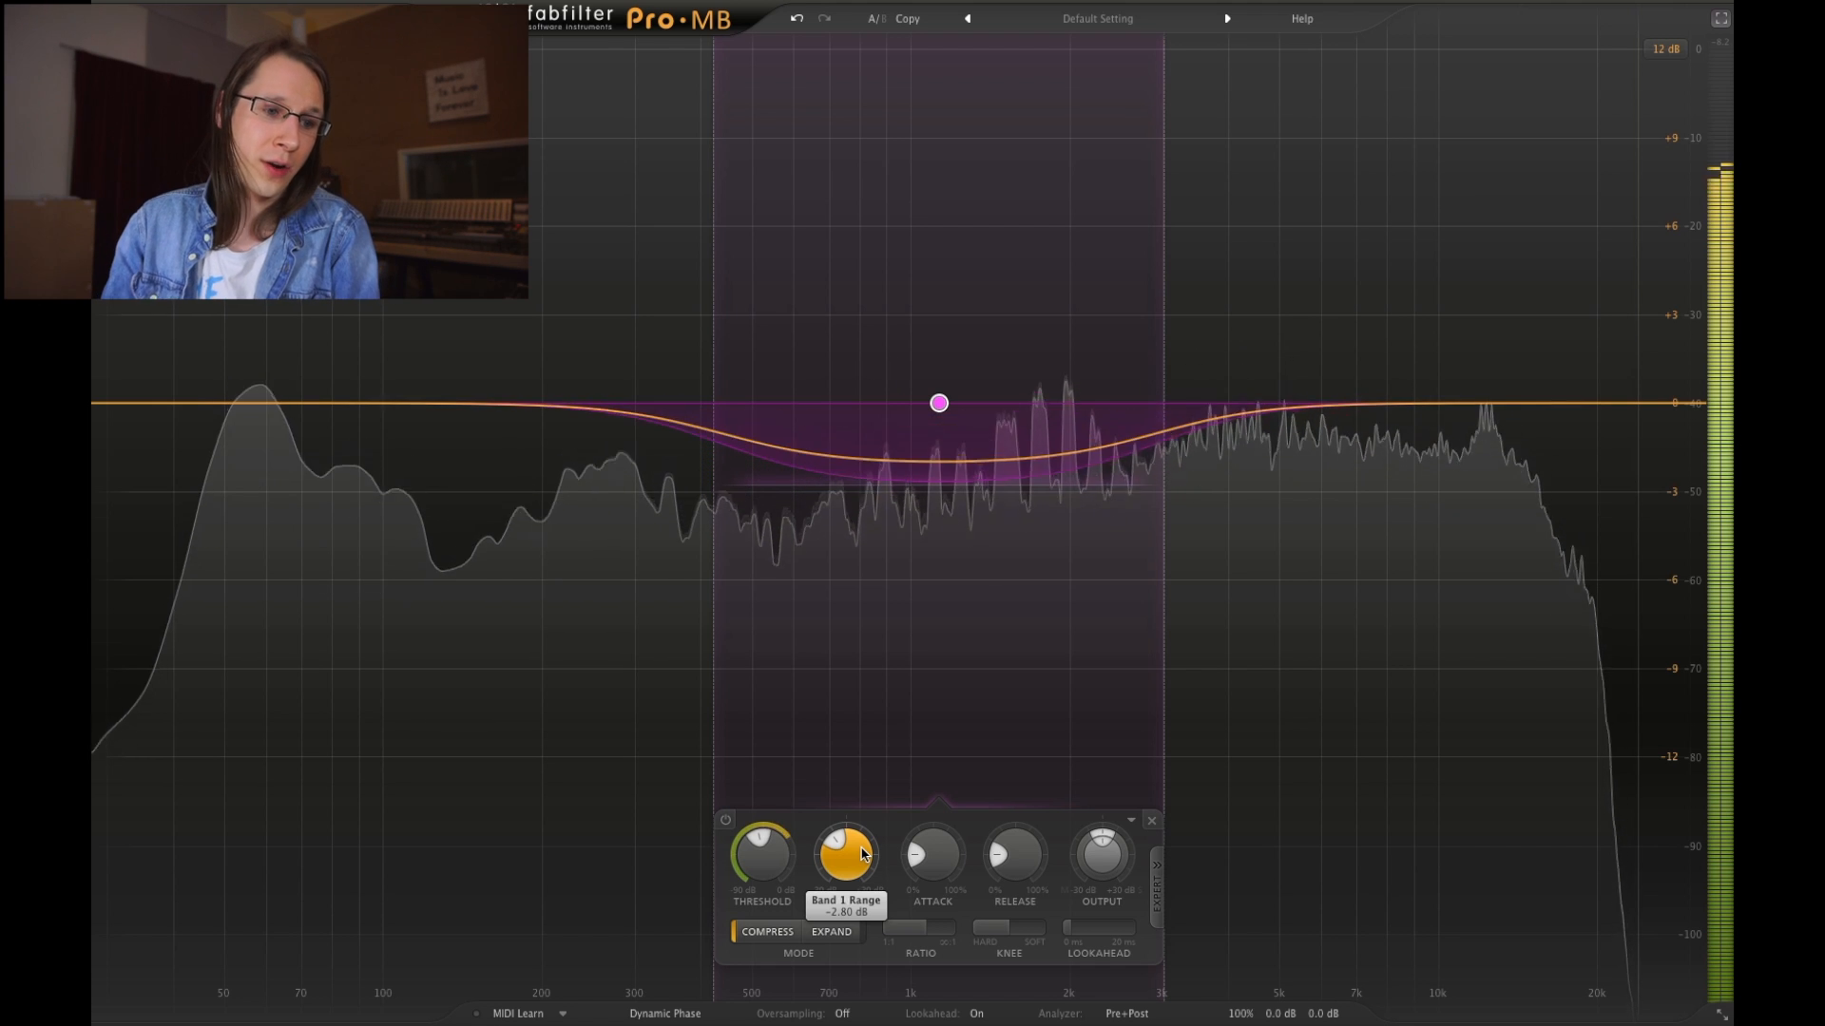
{"action": "left_click_drag", "start_coordinate": [863, 893], "coordinate": [827, 811]}
{"action": "left_click_drag", "start_coordinate": [764, 869], "coordinate": [766, 856]}
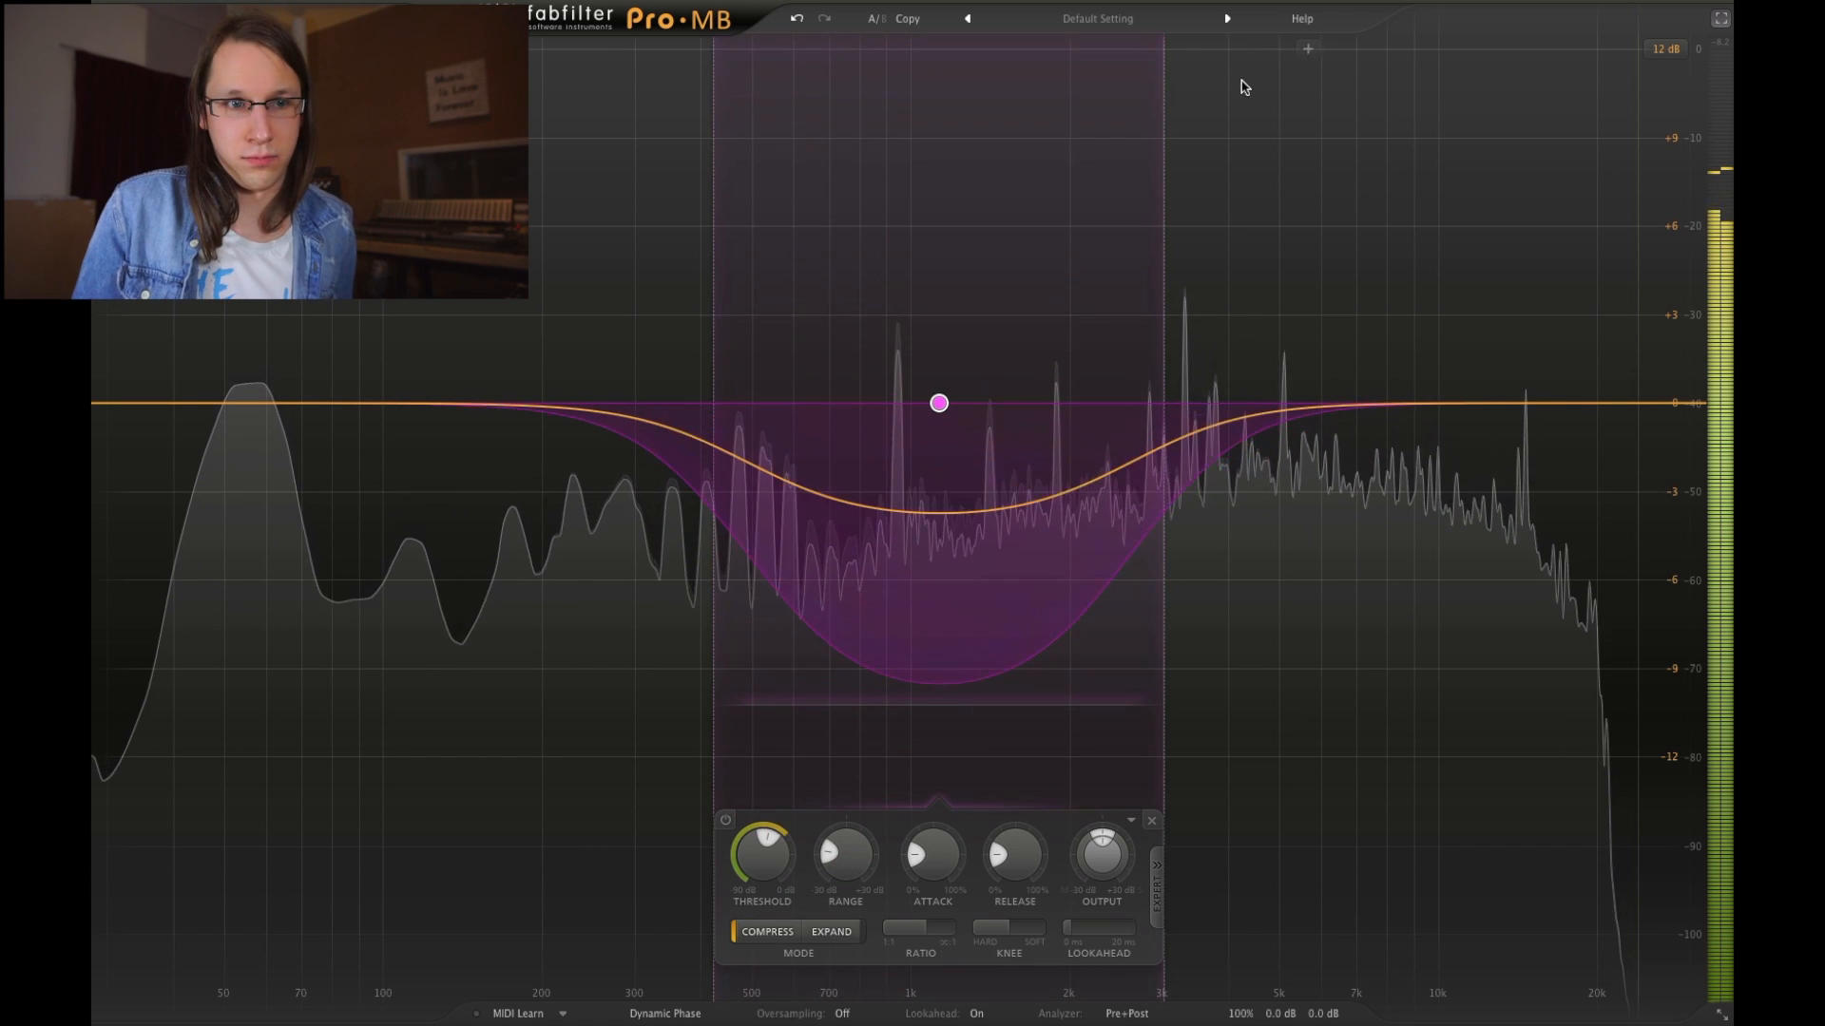
Add a second band at about 6 kHz and set the mid band's range to about -9 dB
{"action": "left_click", "coordinate": [1315, 61]}
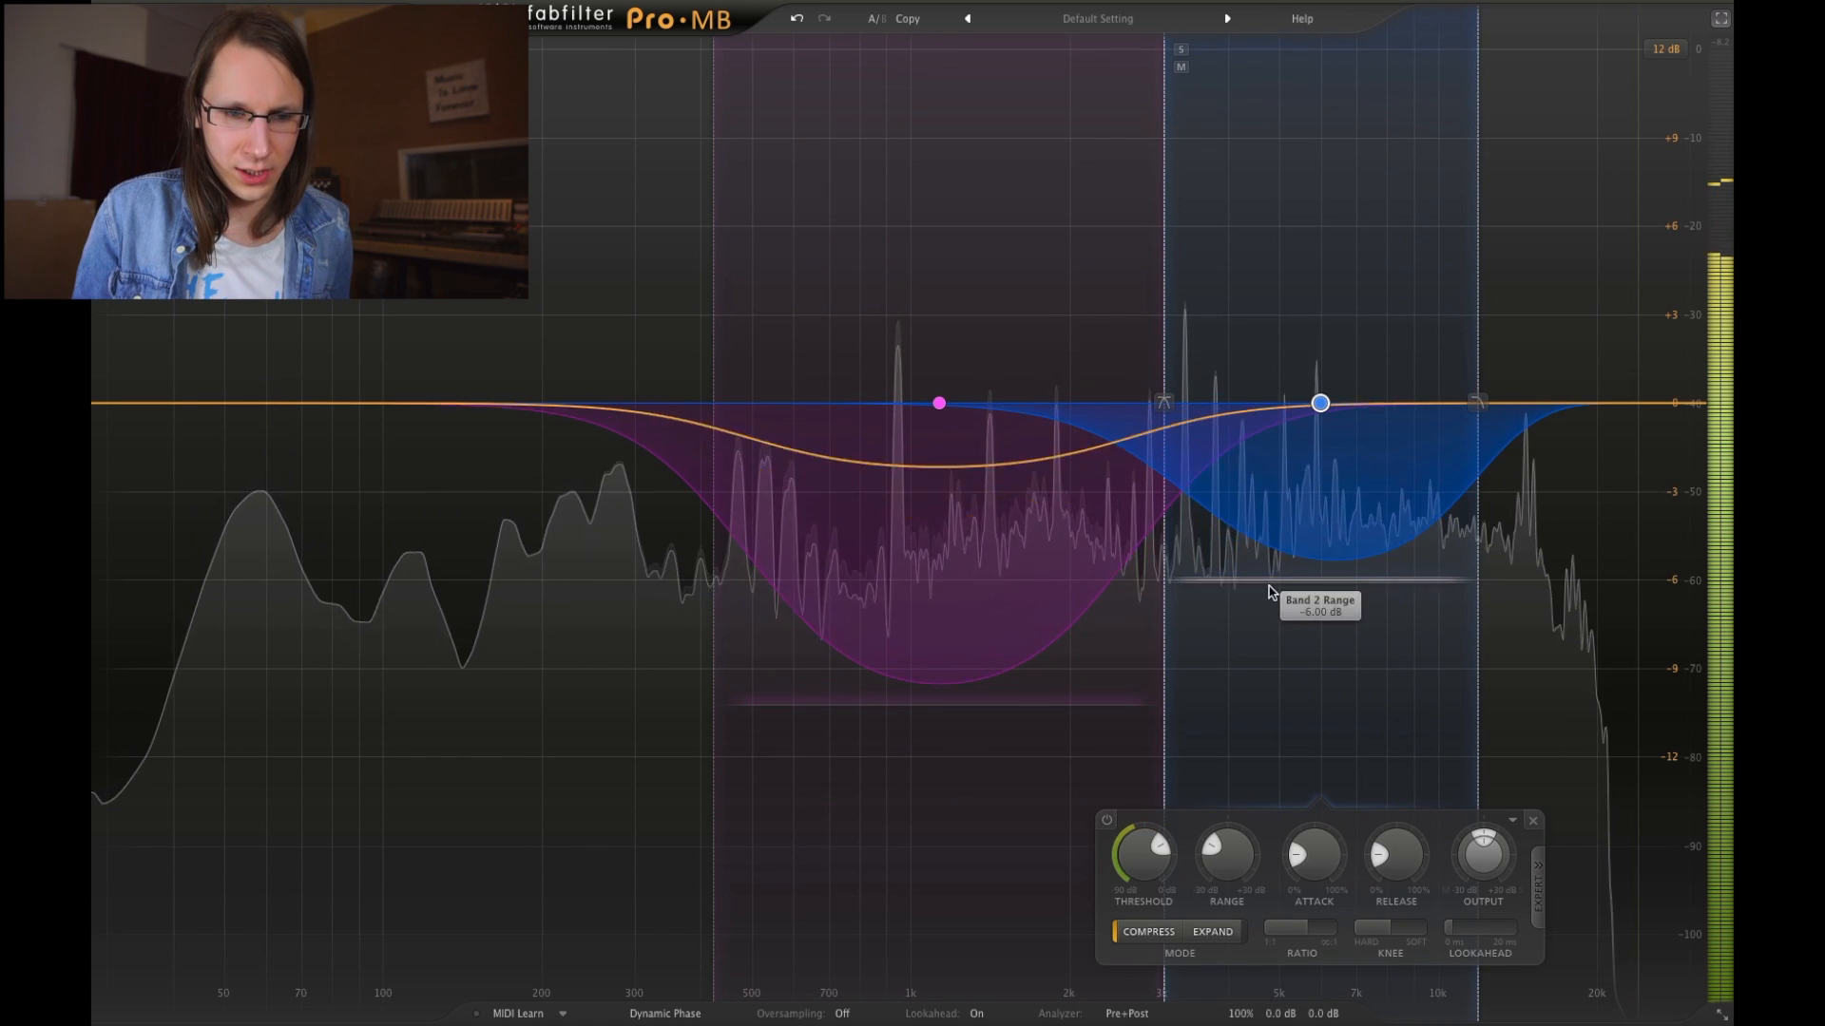
{"action": "left_click", "coordinate": [867, 706]}
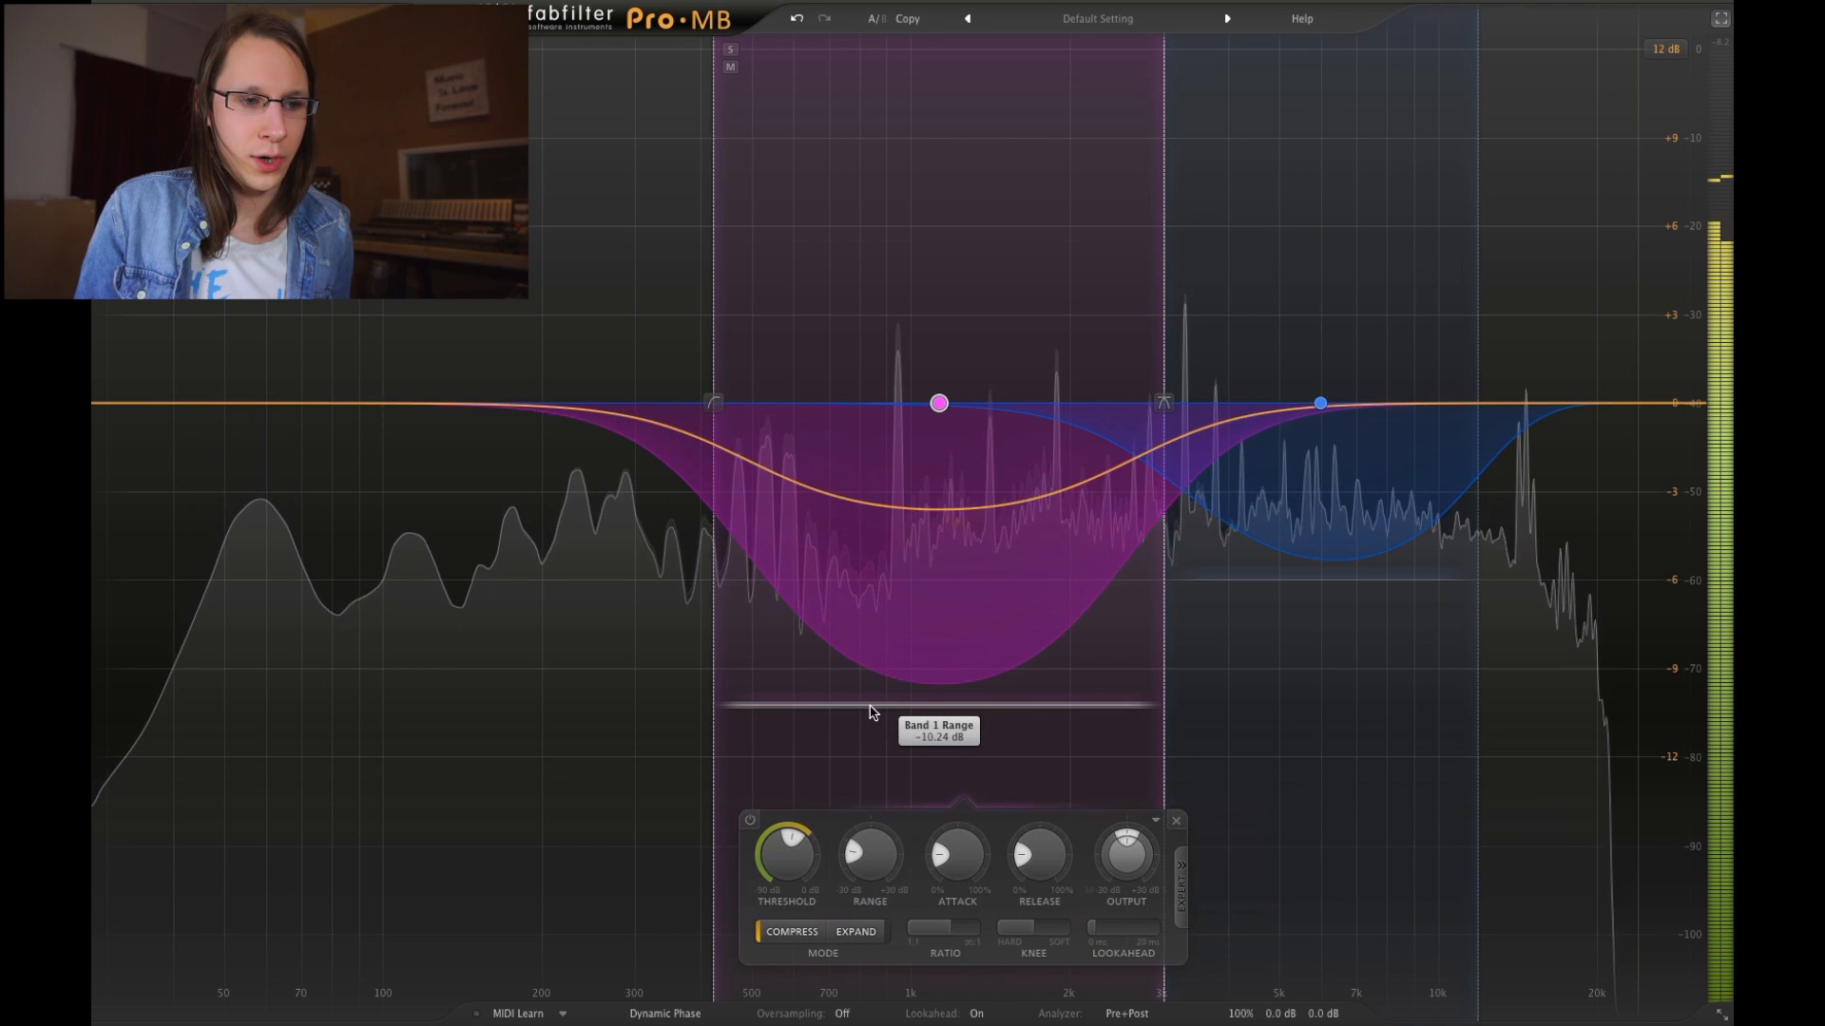
{"action": "left_click_drag", "start_coordinate": [898, 703], "coordinate": [889, 662]}
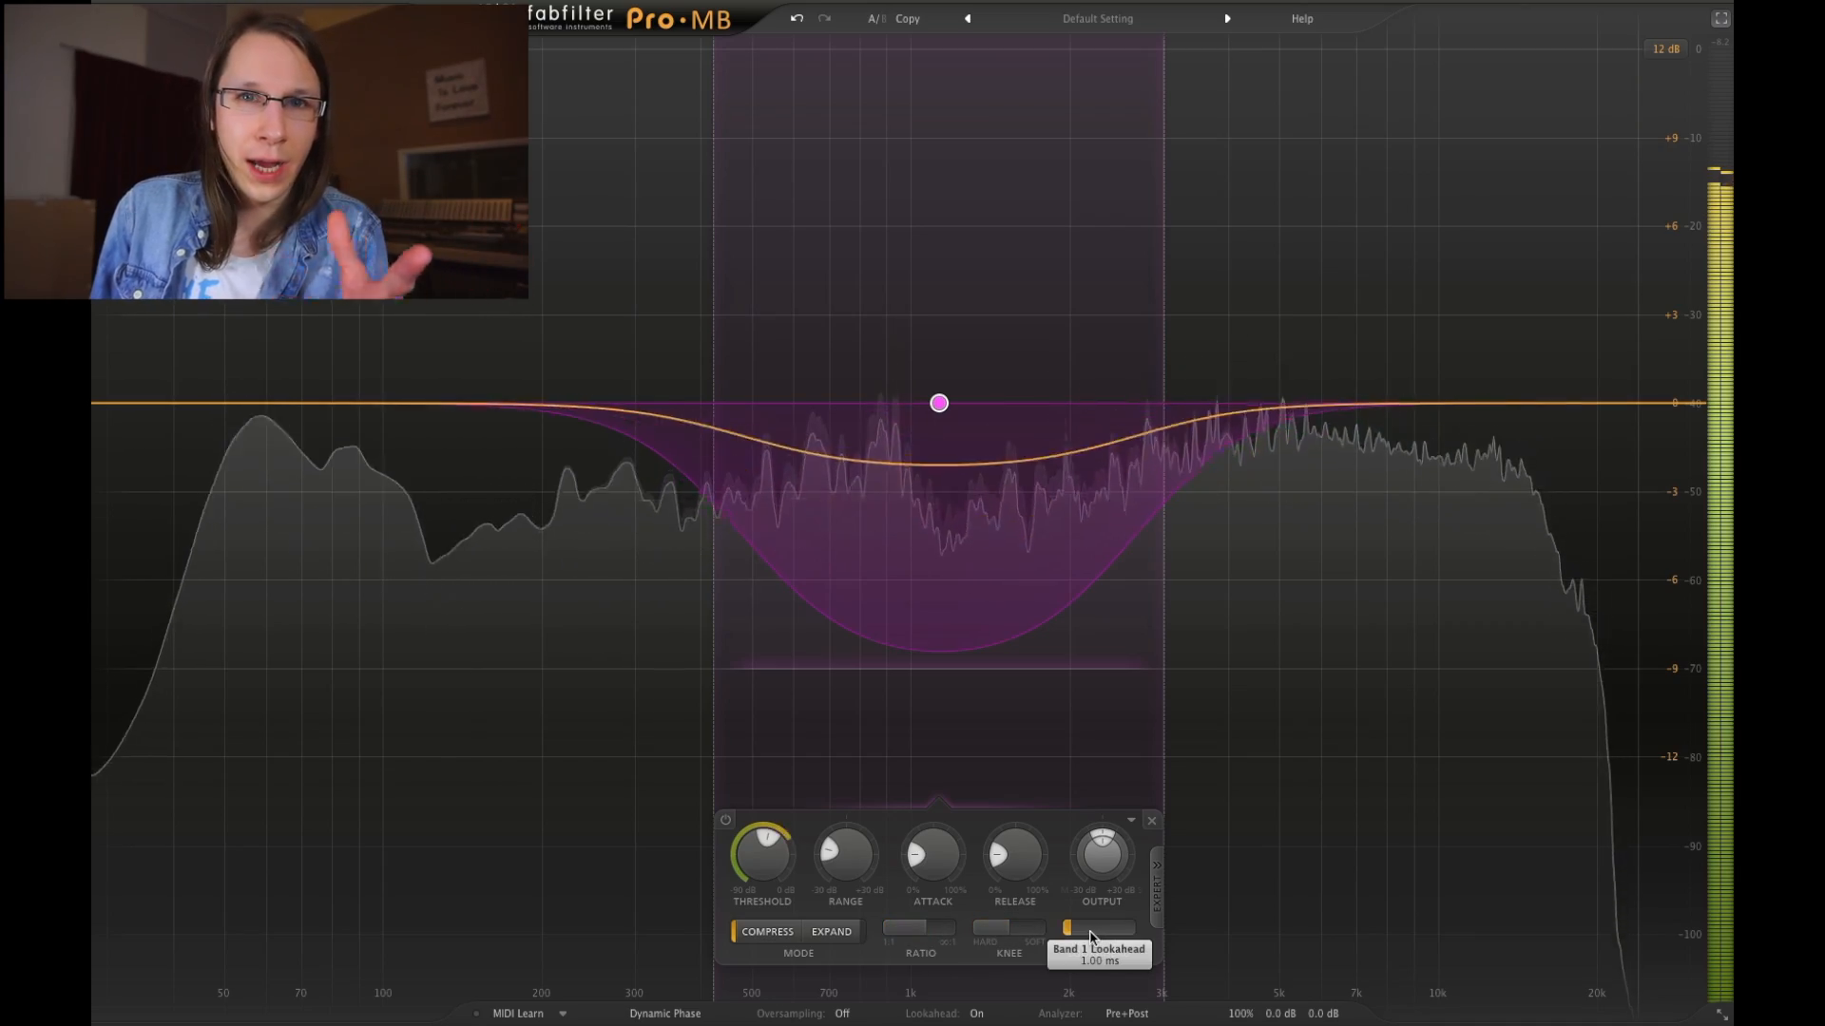
Try a longer lookahead time on the mid band and reset it to its default
{"action": "mouse_move", "coordinate": [1091, 936]}
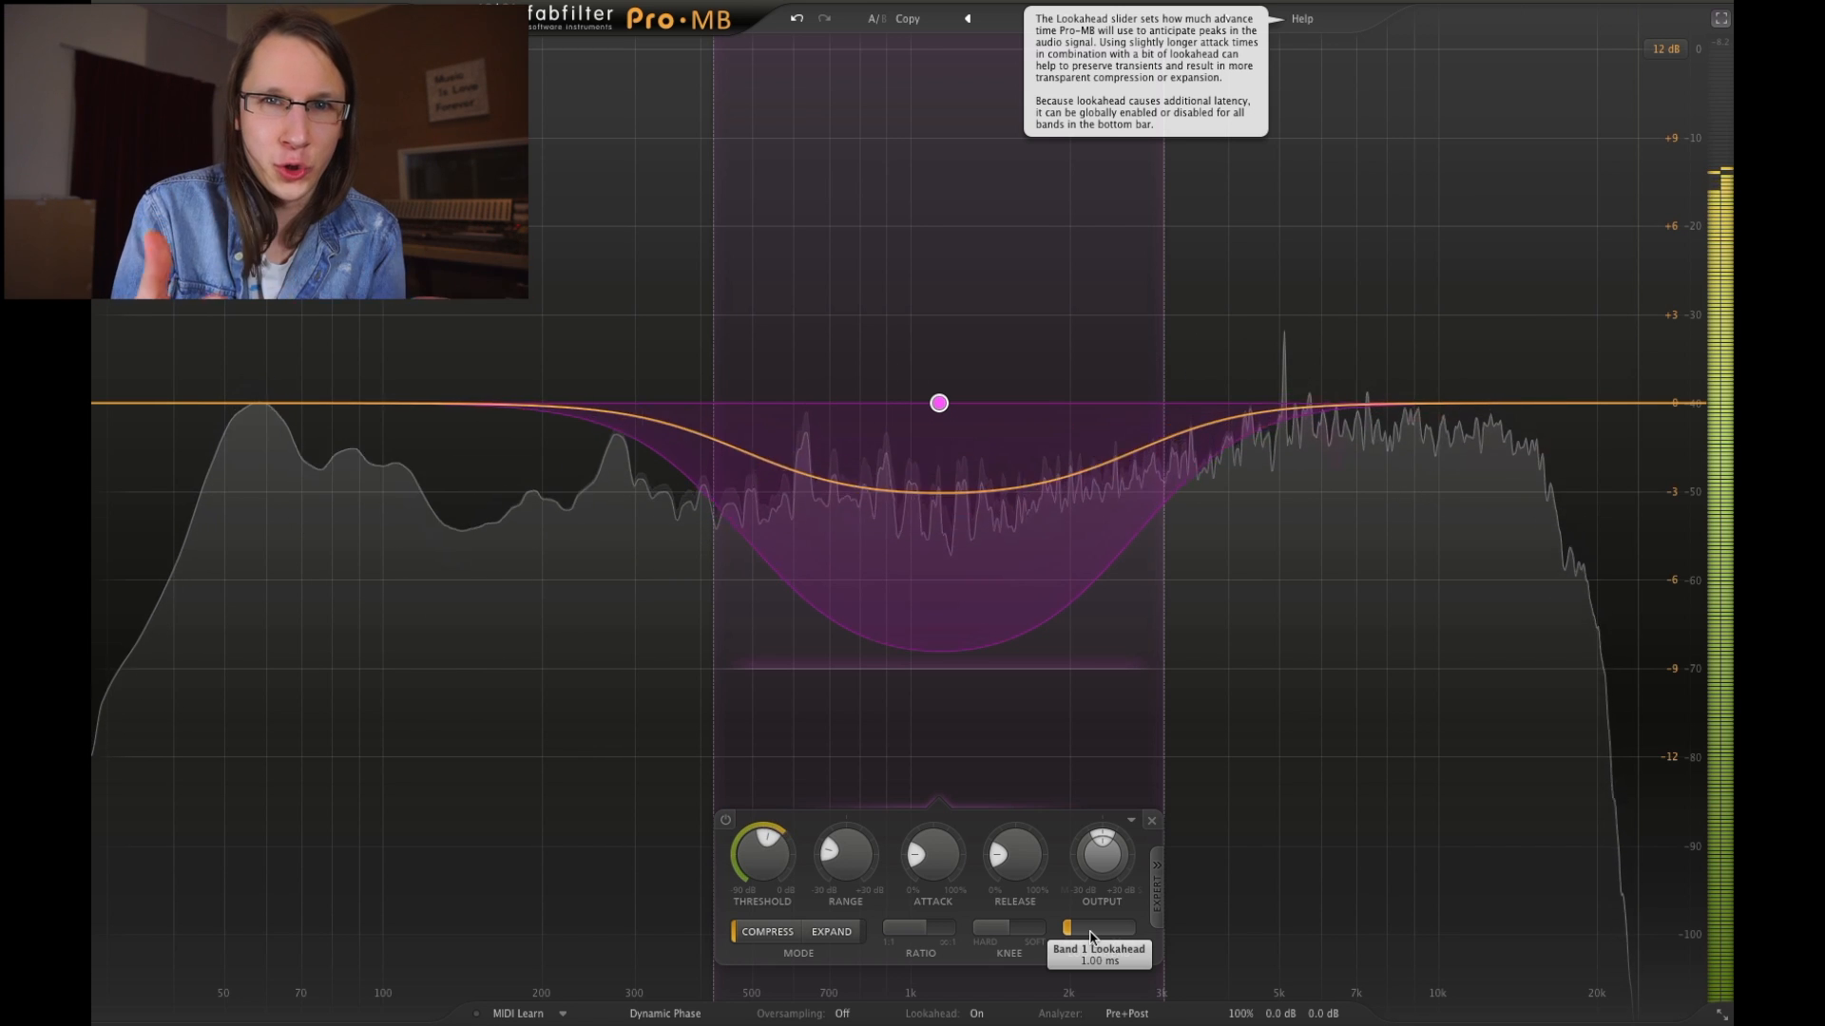
{"action": "left_click_drag", "start_coordinate": [1091, 937], "coordinate": [1118, 934]}
{"action": "double_click", "coordinate": [1117, 934]}
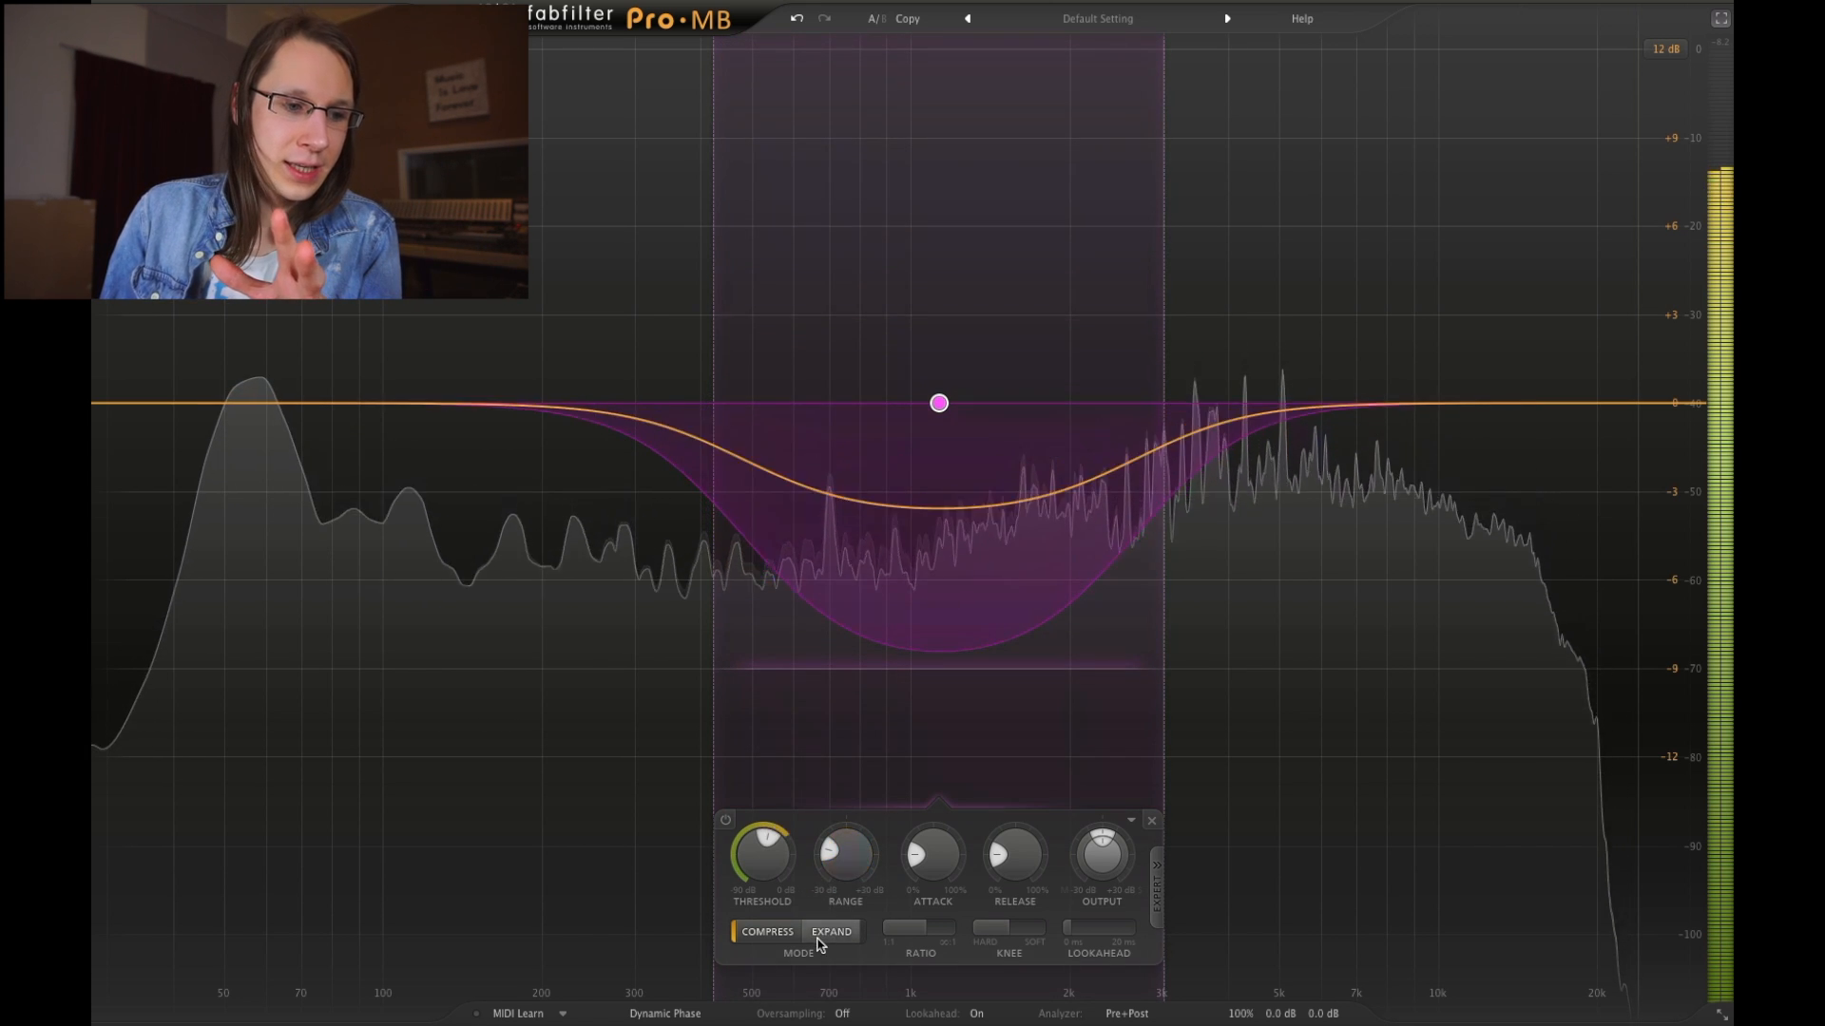
Switch the mid band to Expand mode and raise its threshold
{"action": "left_click", "coordinate": [823, 937]}
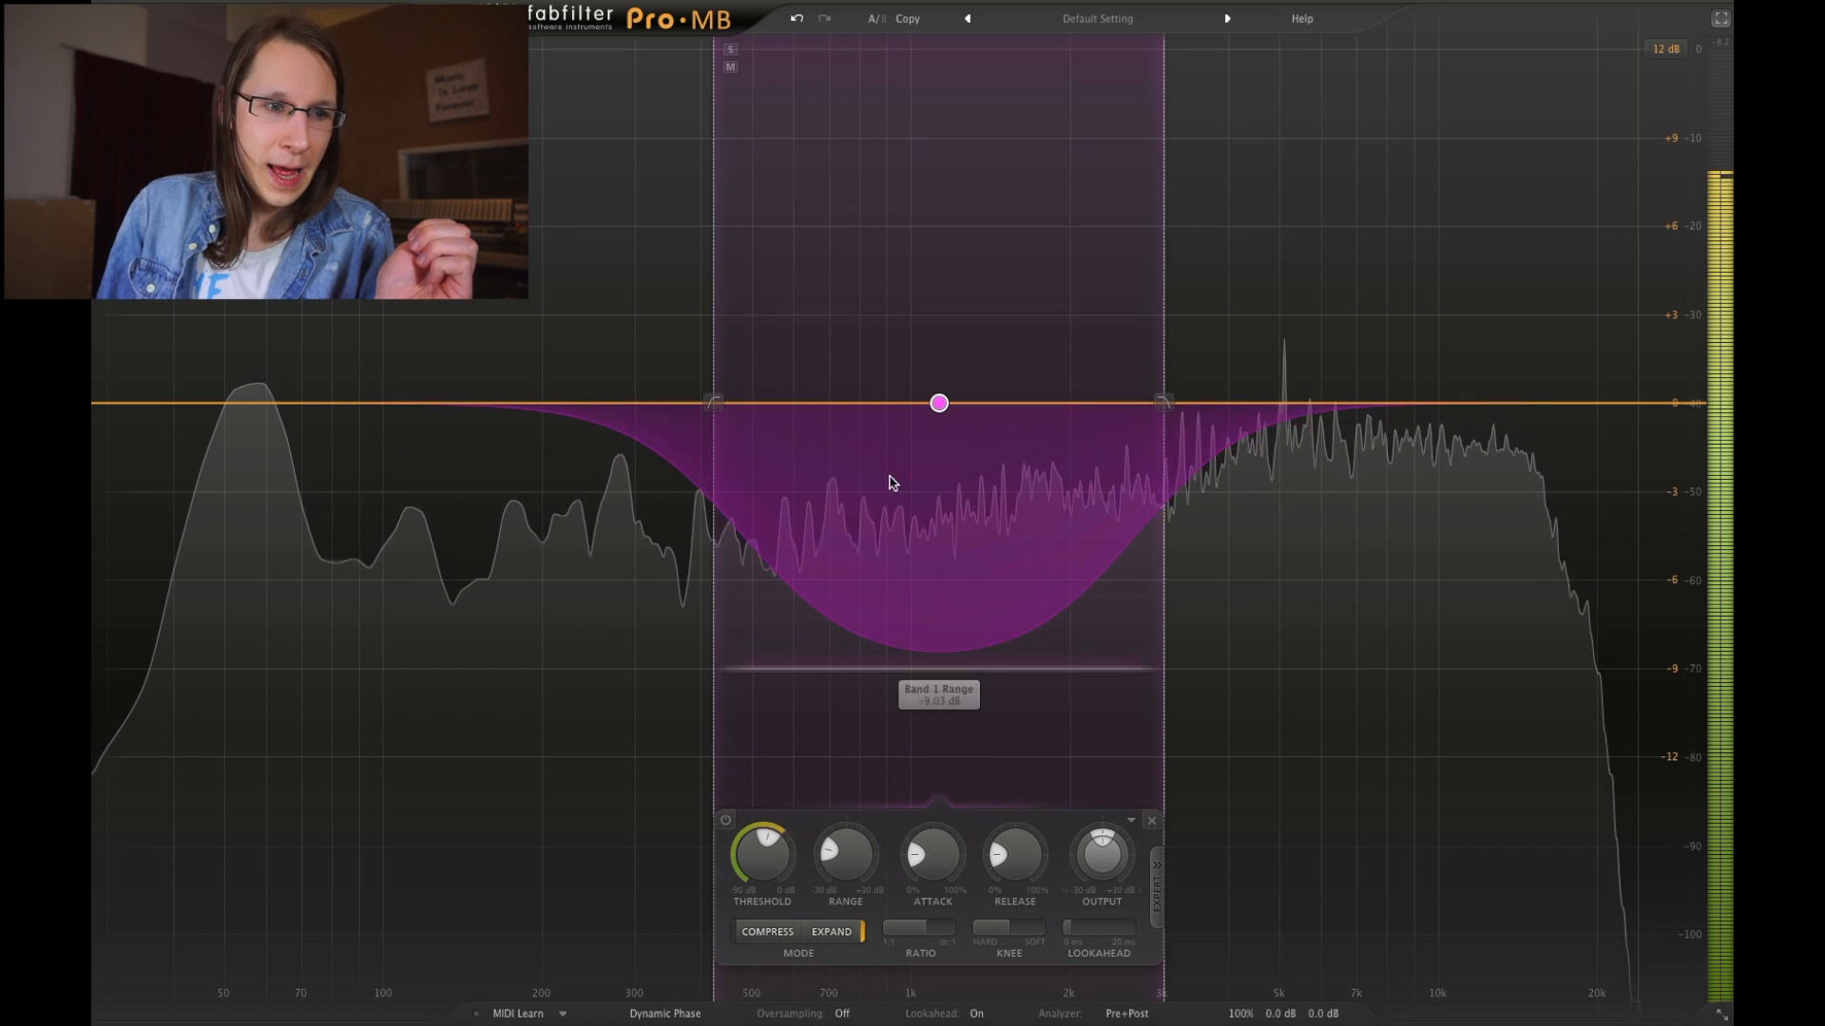
{"action": "left_click_drag", "start_coordinate": [763, 856], "coordinate": [759, 794]}
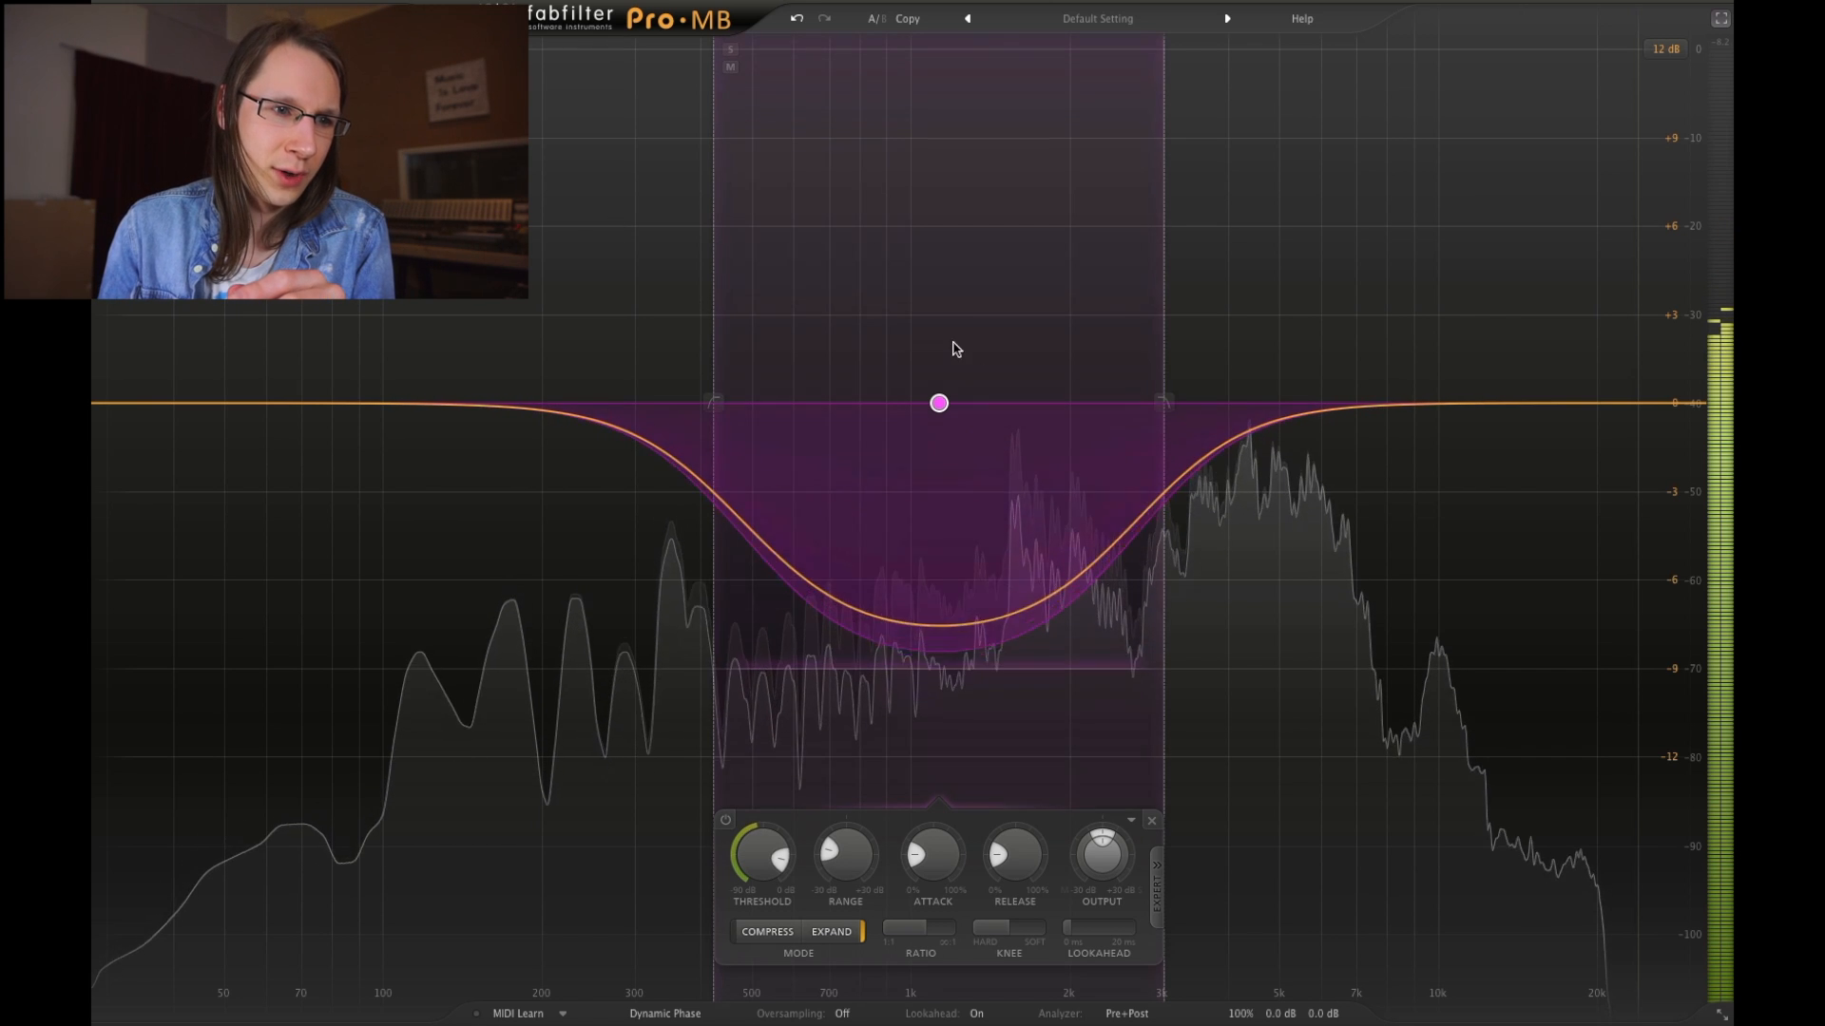
Narrow the band while trying it in the highs and at about 147 Hz, and move it back to about 1084 Hz
{"action": "left_click_drag", "start_coordinate": [939, 403], "coordinate": [1249, 403]}
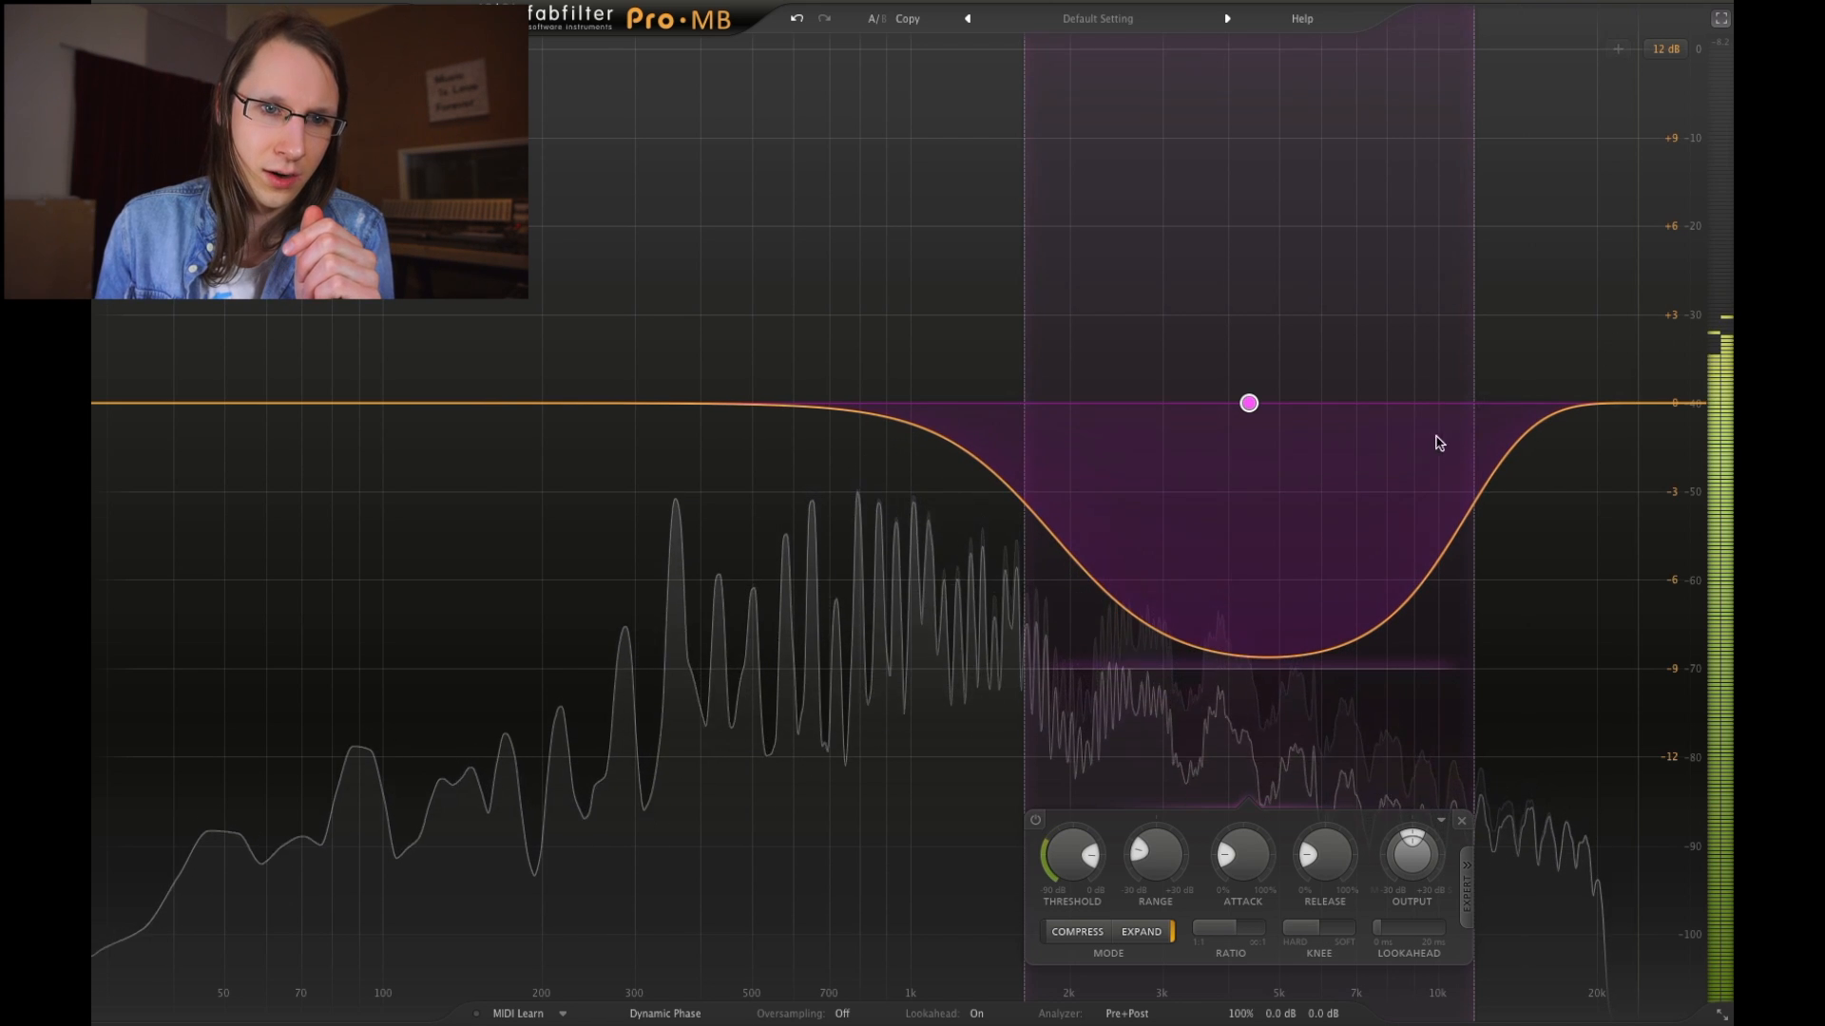
{"action": "left_click_drag", "start_coordinate": [1474, 338], "coordinate": [1270, 373]}
{"action": "left_click_drag", "start_coordinate": [1148, 403], "coordinate": [367, 524]}
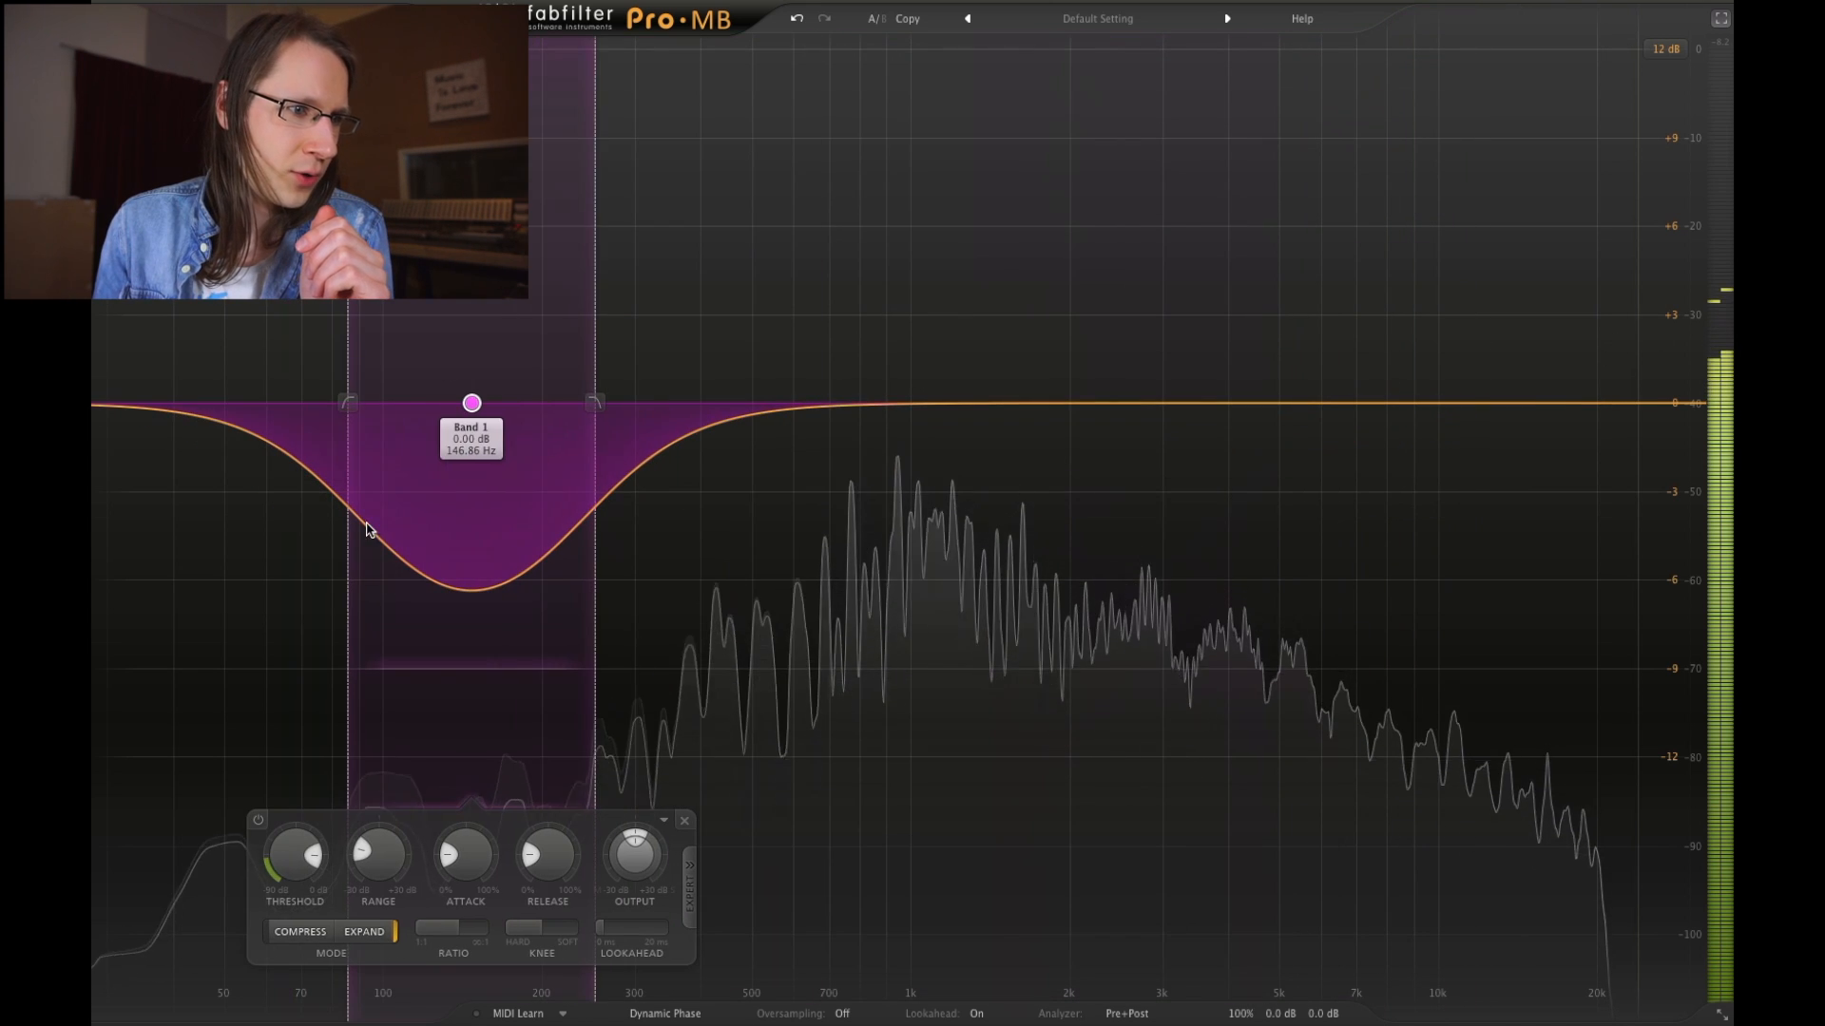
{"action": "left_click_drag", "start_coordinate": [472, 402], "coordinate": [932, 361]}
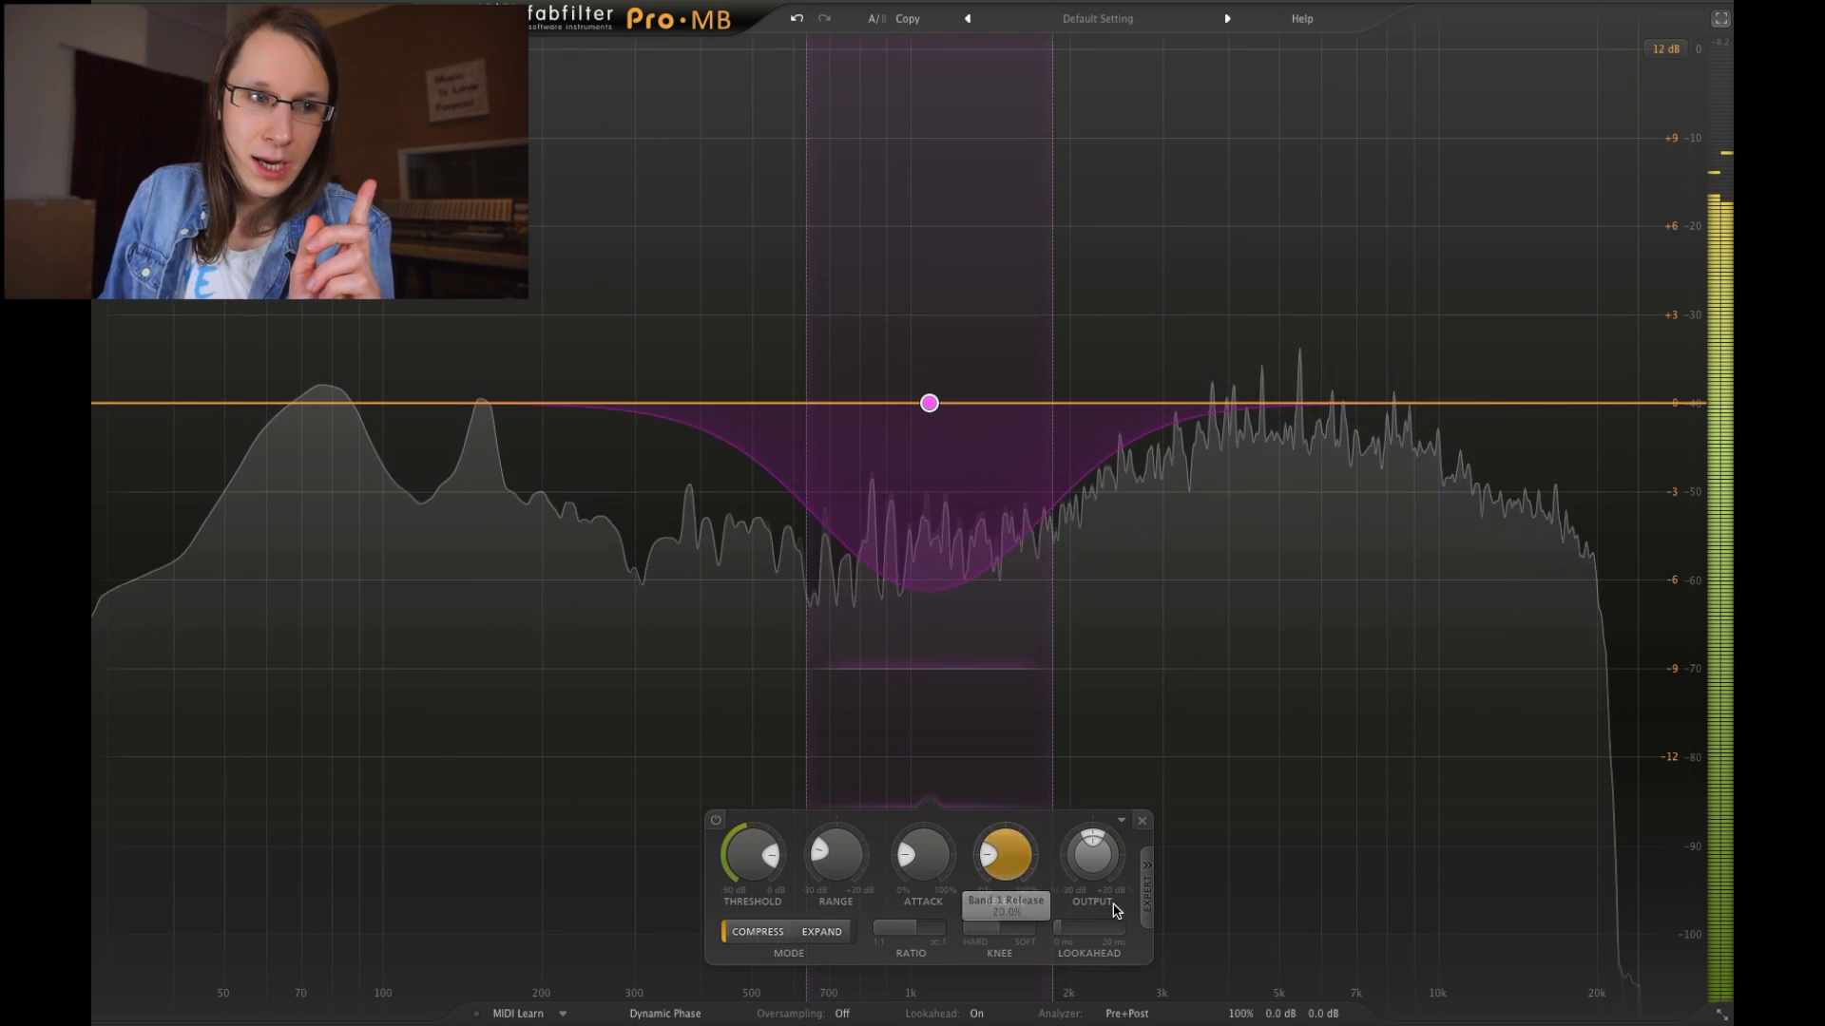
Switch the band's side chain to Free and move the band to the lows, with its upper crossover at about 100 Hz
{"action": "left_click", "coordinate": [1147, 884]}
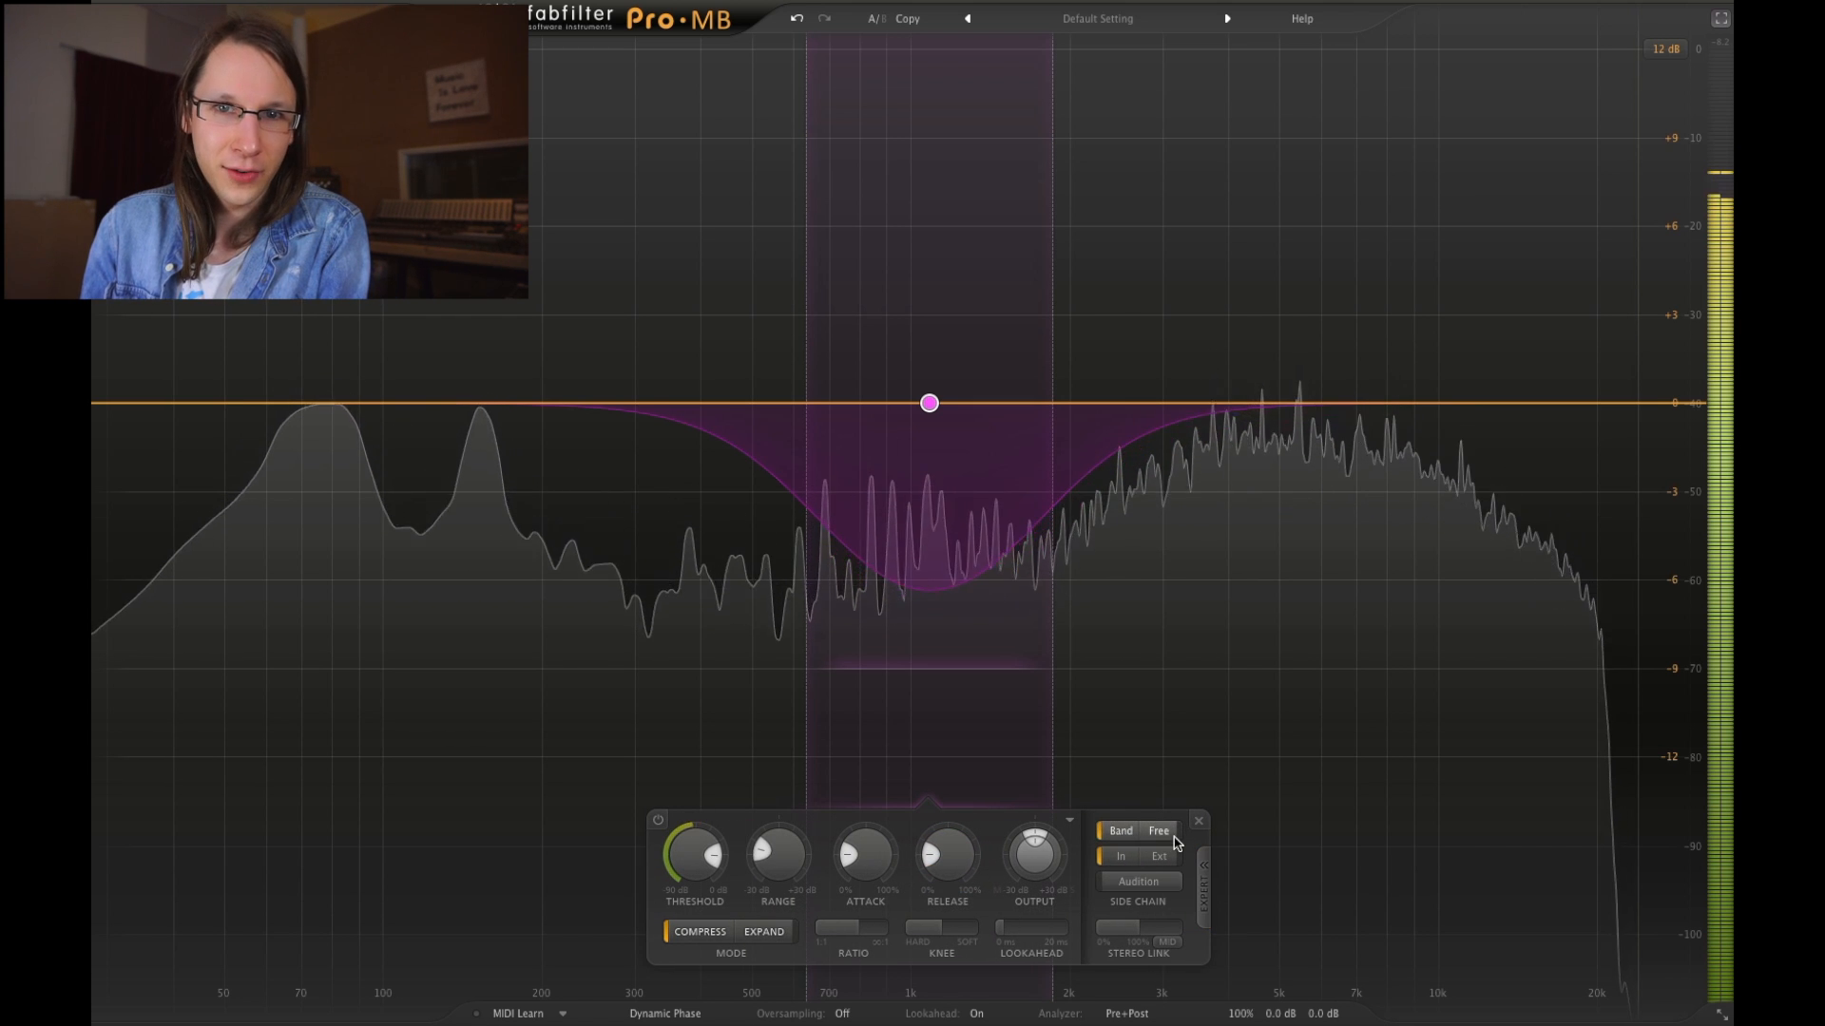
{"action": "left_click", "coordinate": [1160, 832]}
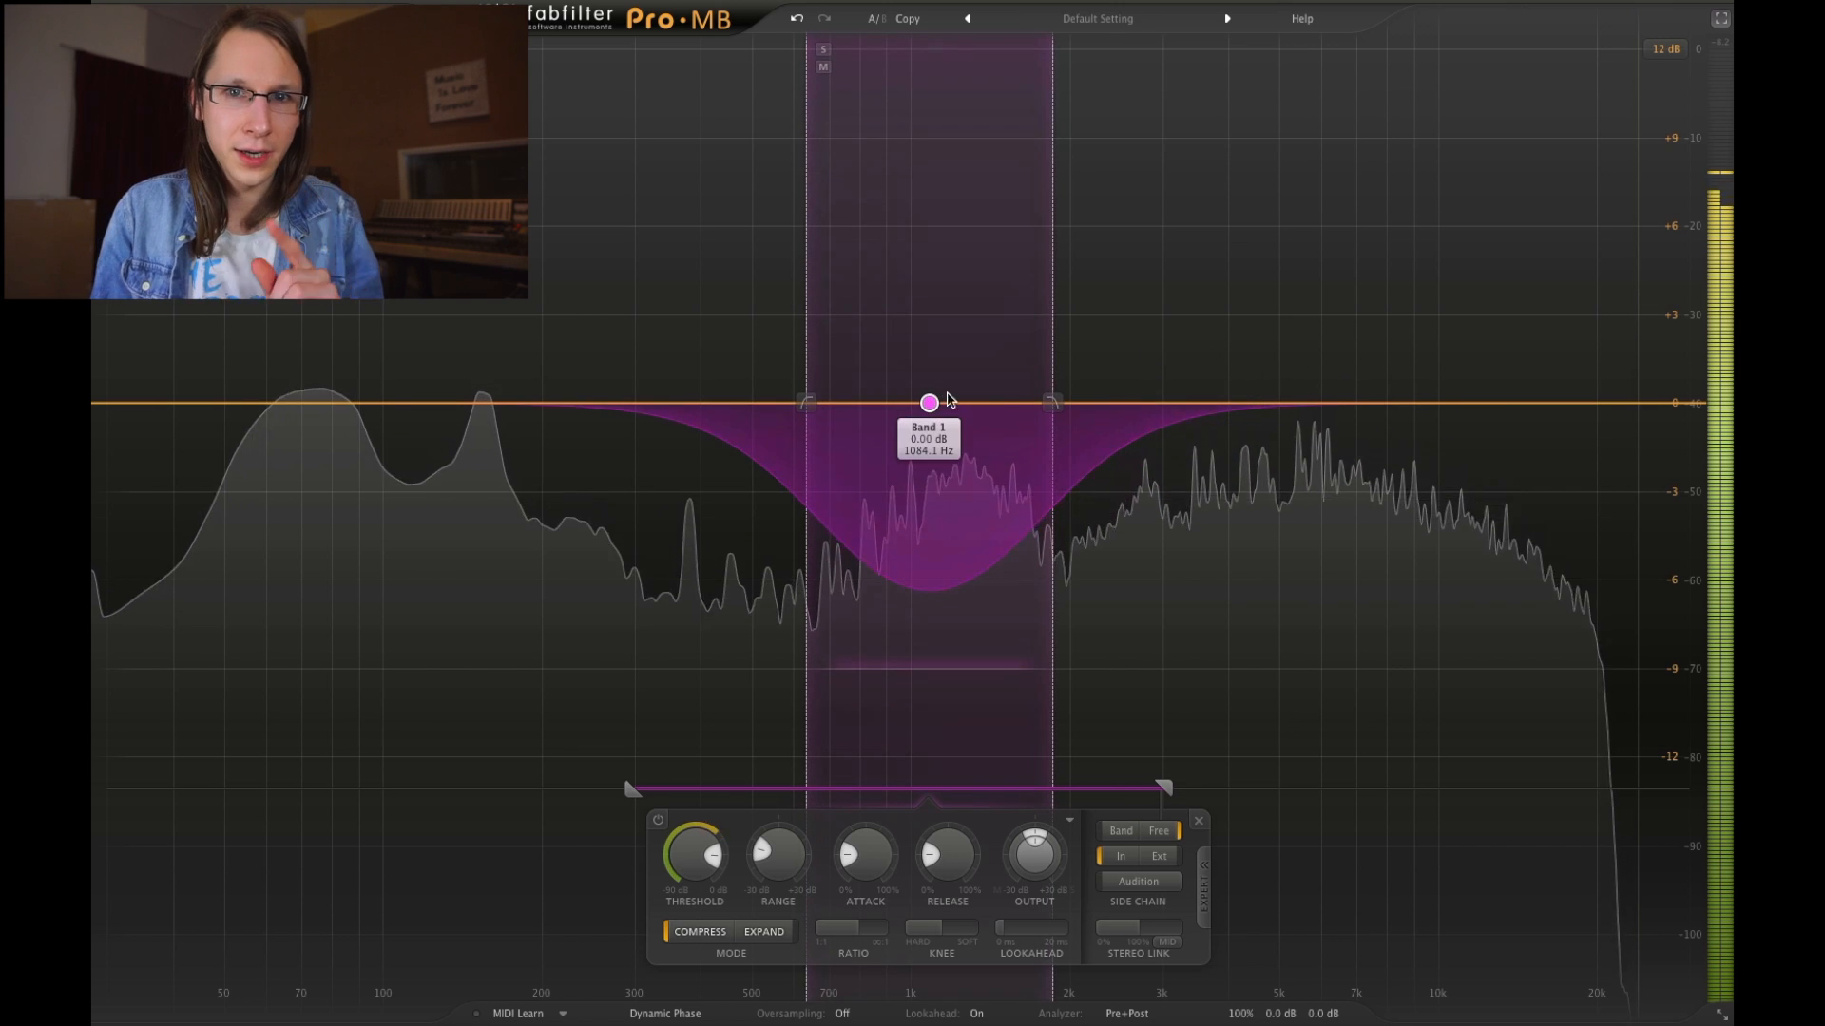
{"action": "left_click_drag", "start_coordinate": [871, 412], "coordinate": [211, 395]}
{"action": "left_click_drag", "start_coordinate": [350, 316], "coordinate": [366, 310]}
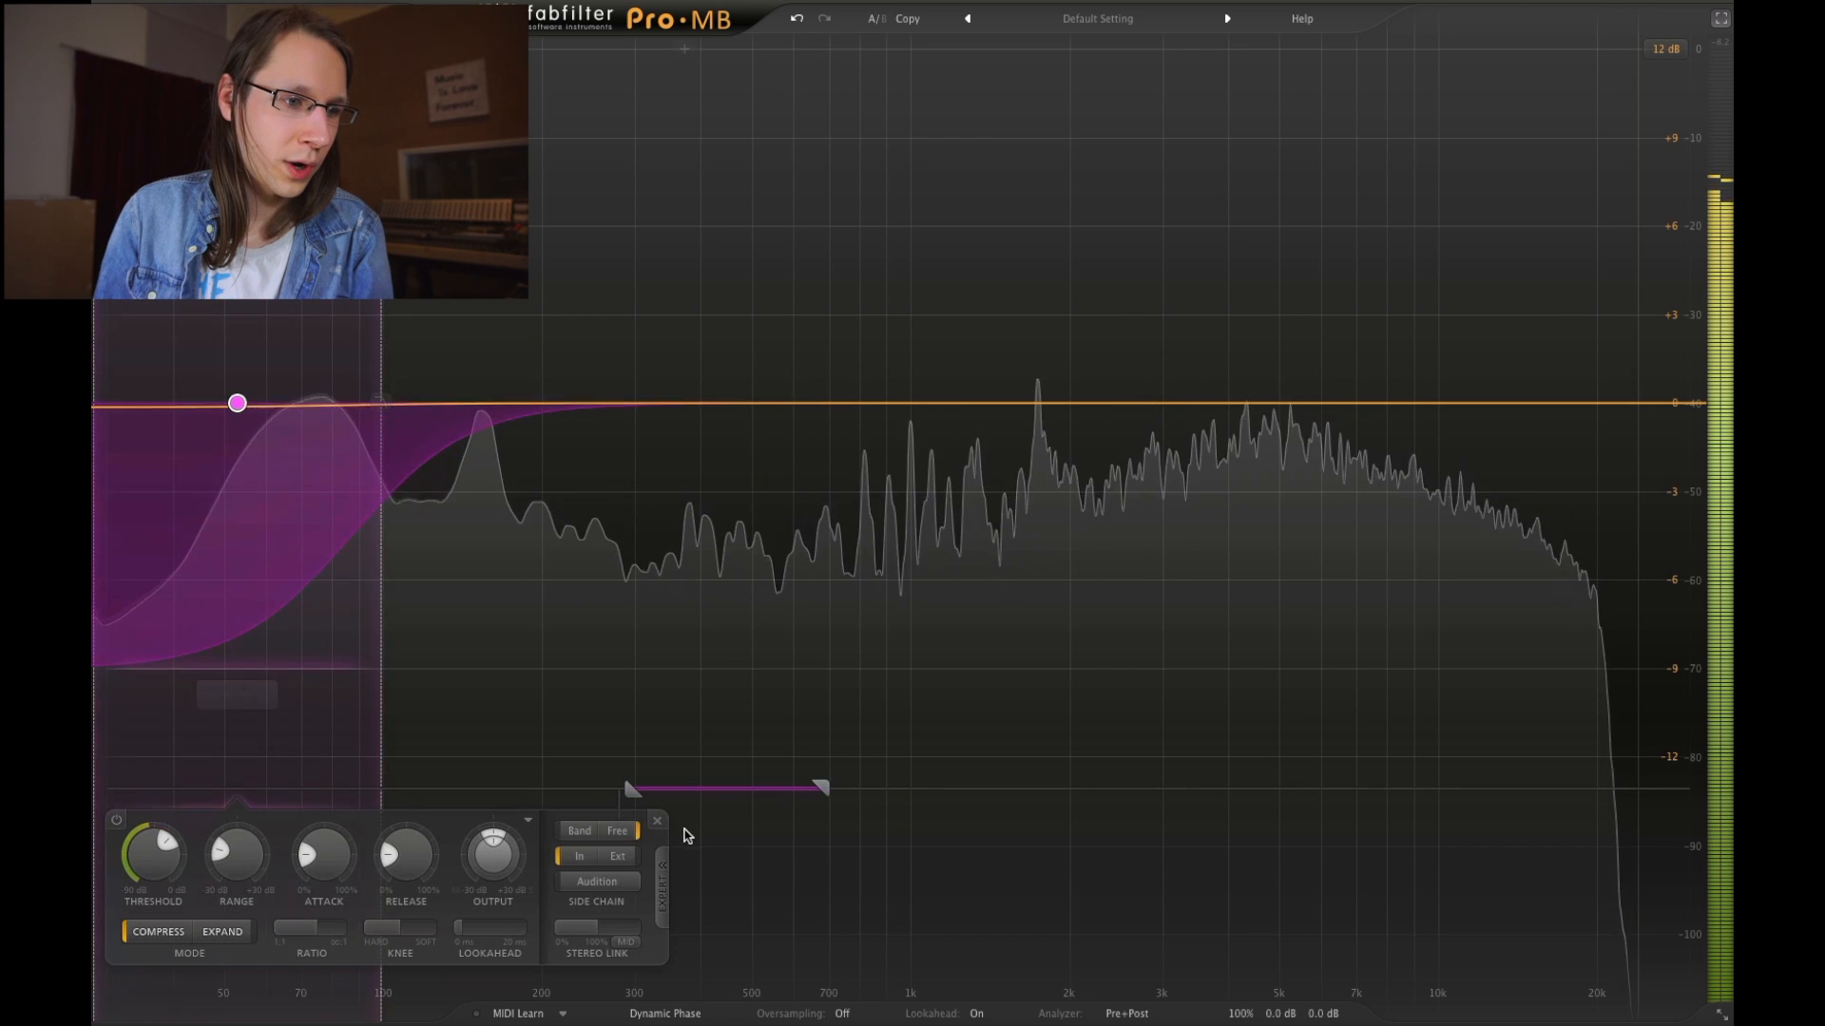
Audition the side chain while narrowing and moving its trigger range to about 120–190 Hz, and stop auditioning
{"action": "left_click", "coordinate": [611, 889]}
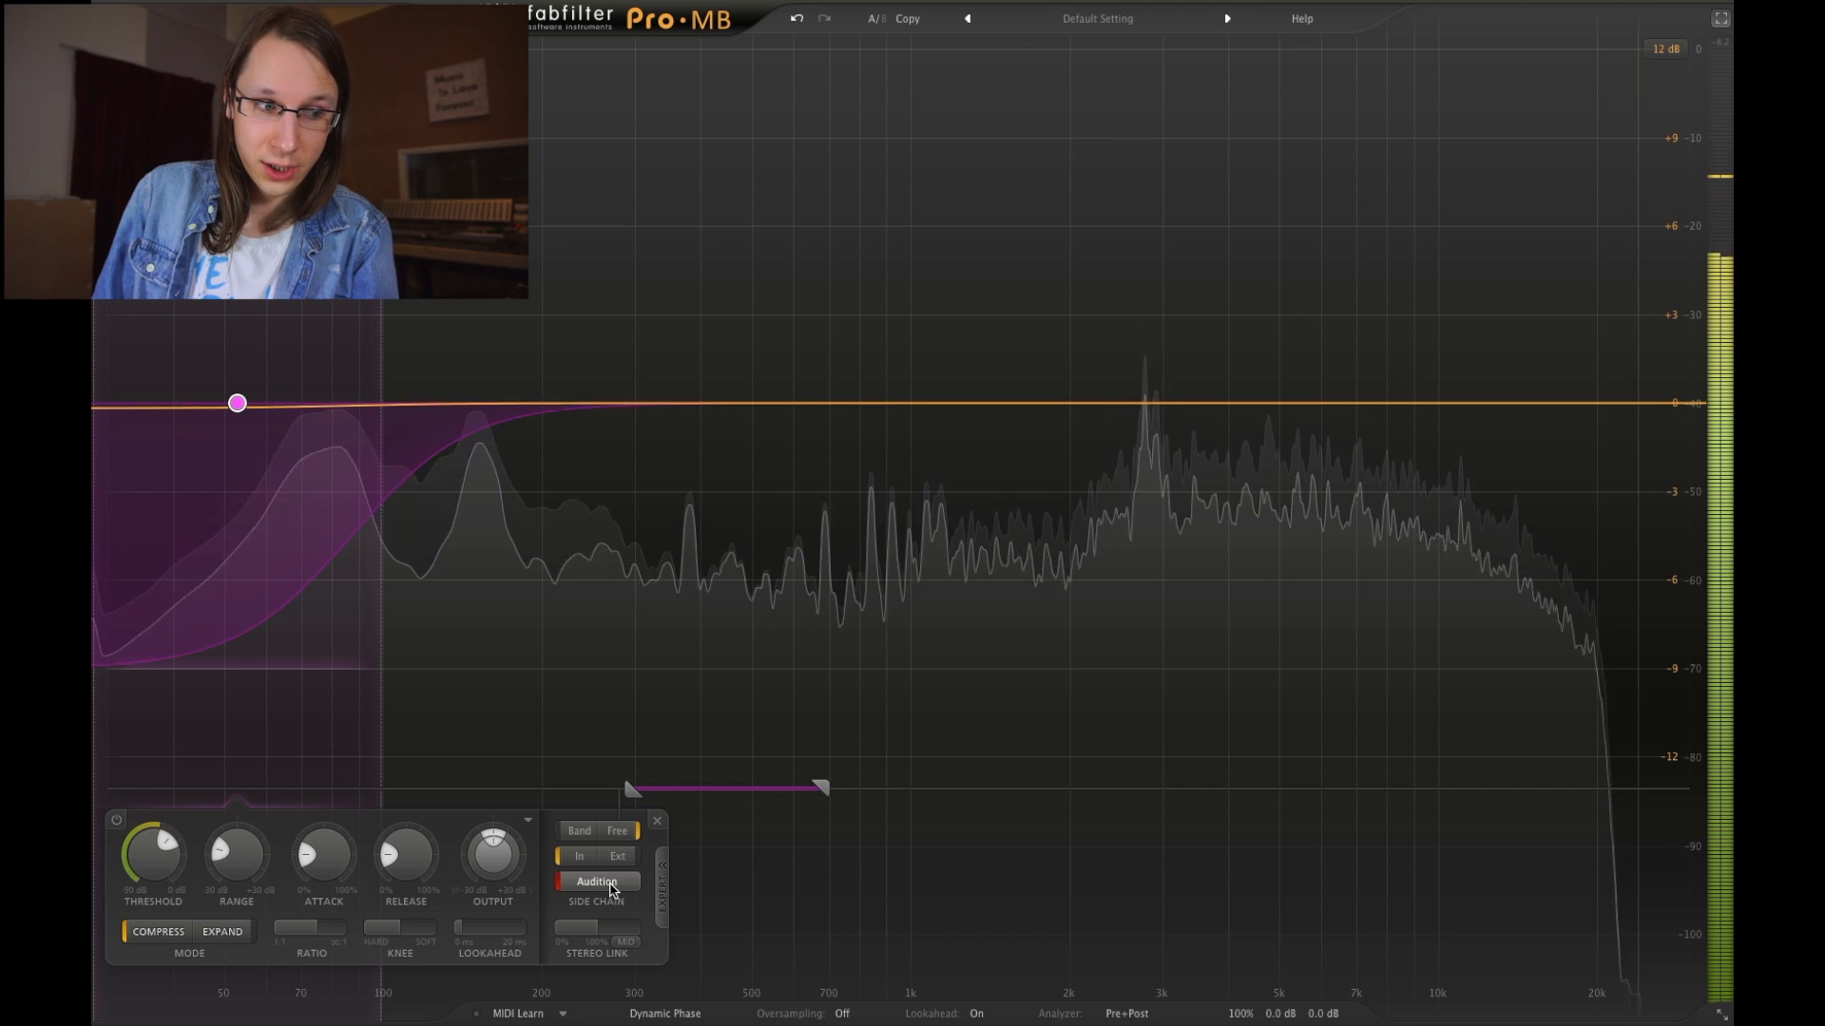
{"action": "left_click_drag", "start_coordinate": [803, 789], "coordinate": [508, 790]}
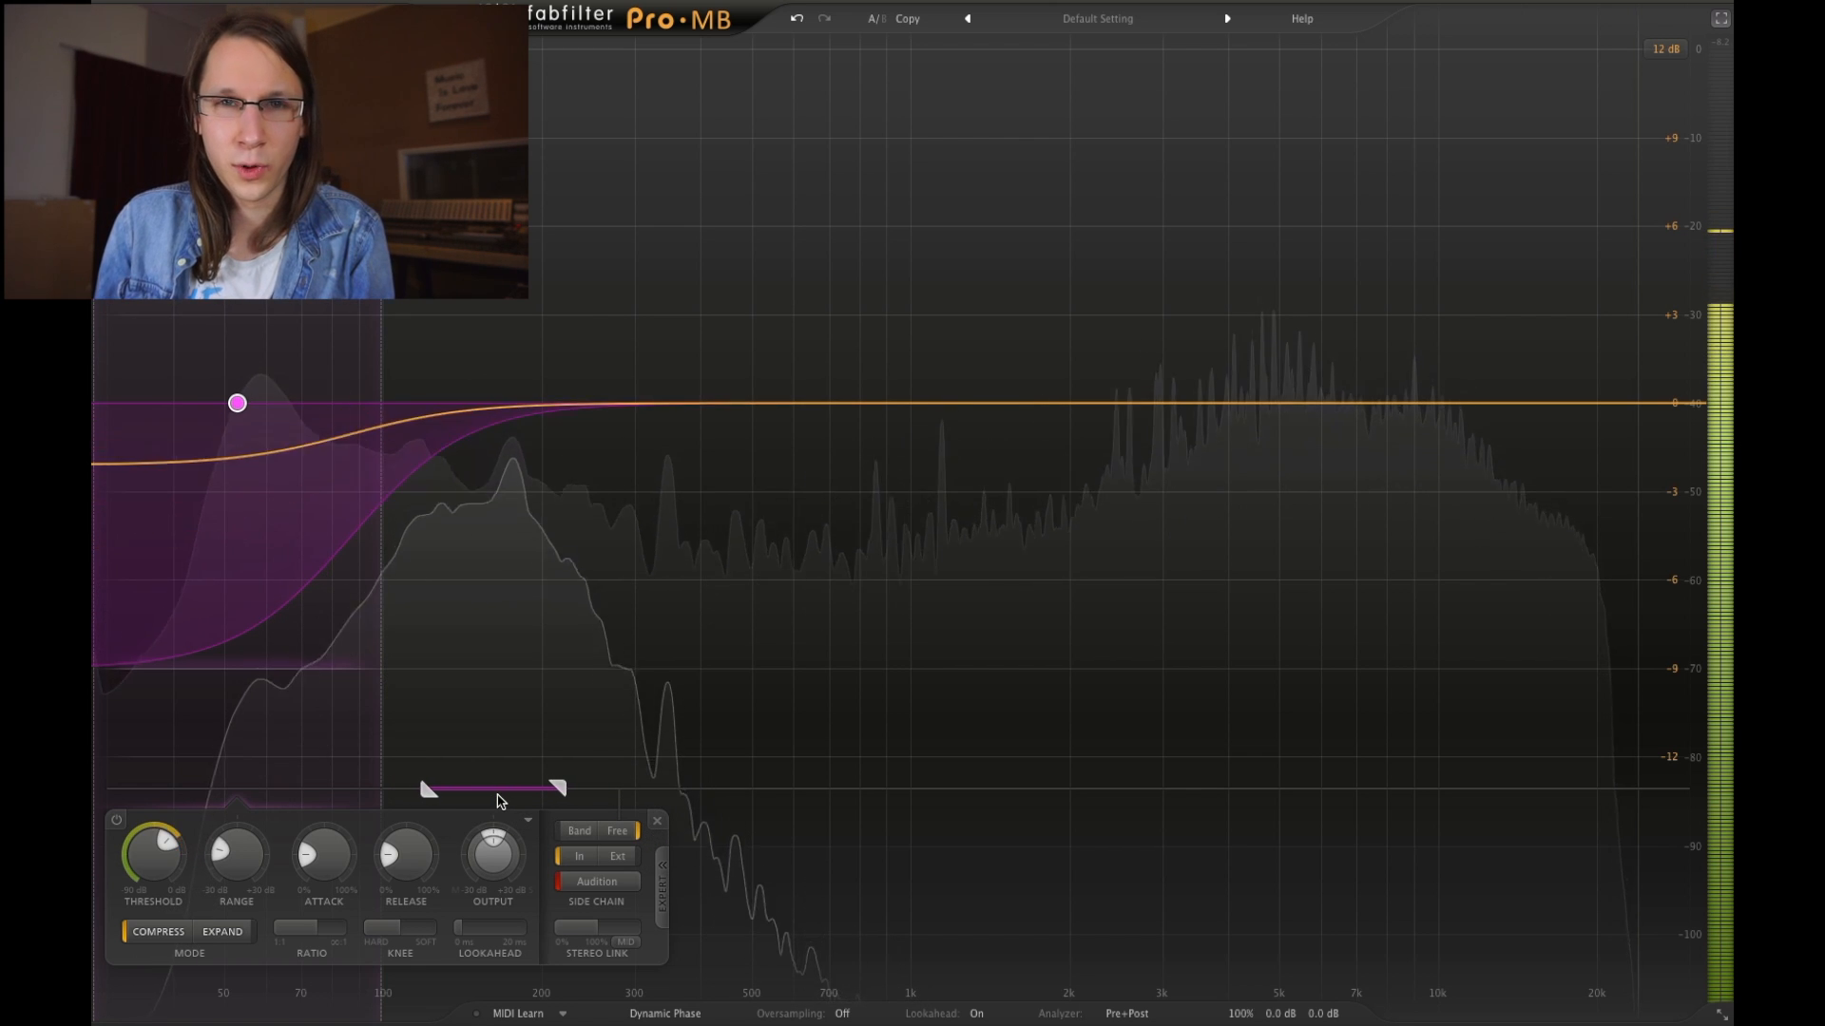
{"action": "left_click_drag", "start_coordinate": [503, 789], "coordinate": [513, 789]}
{"action": "left_click_drag", "start_coordinate": [484, 789], "coordinate": [493, 789]}
{"action": "left_click", "coordinate": [597, 882]}
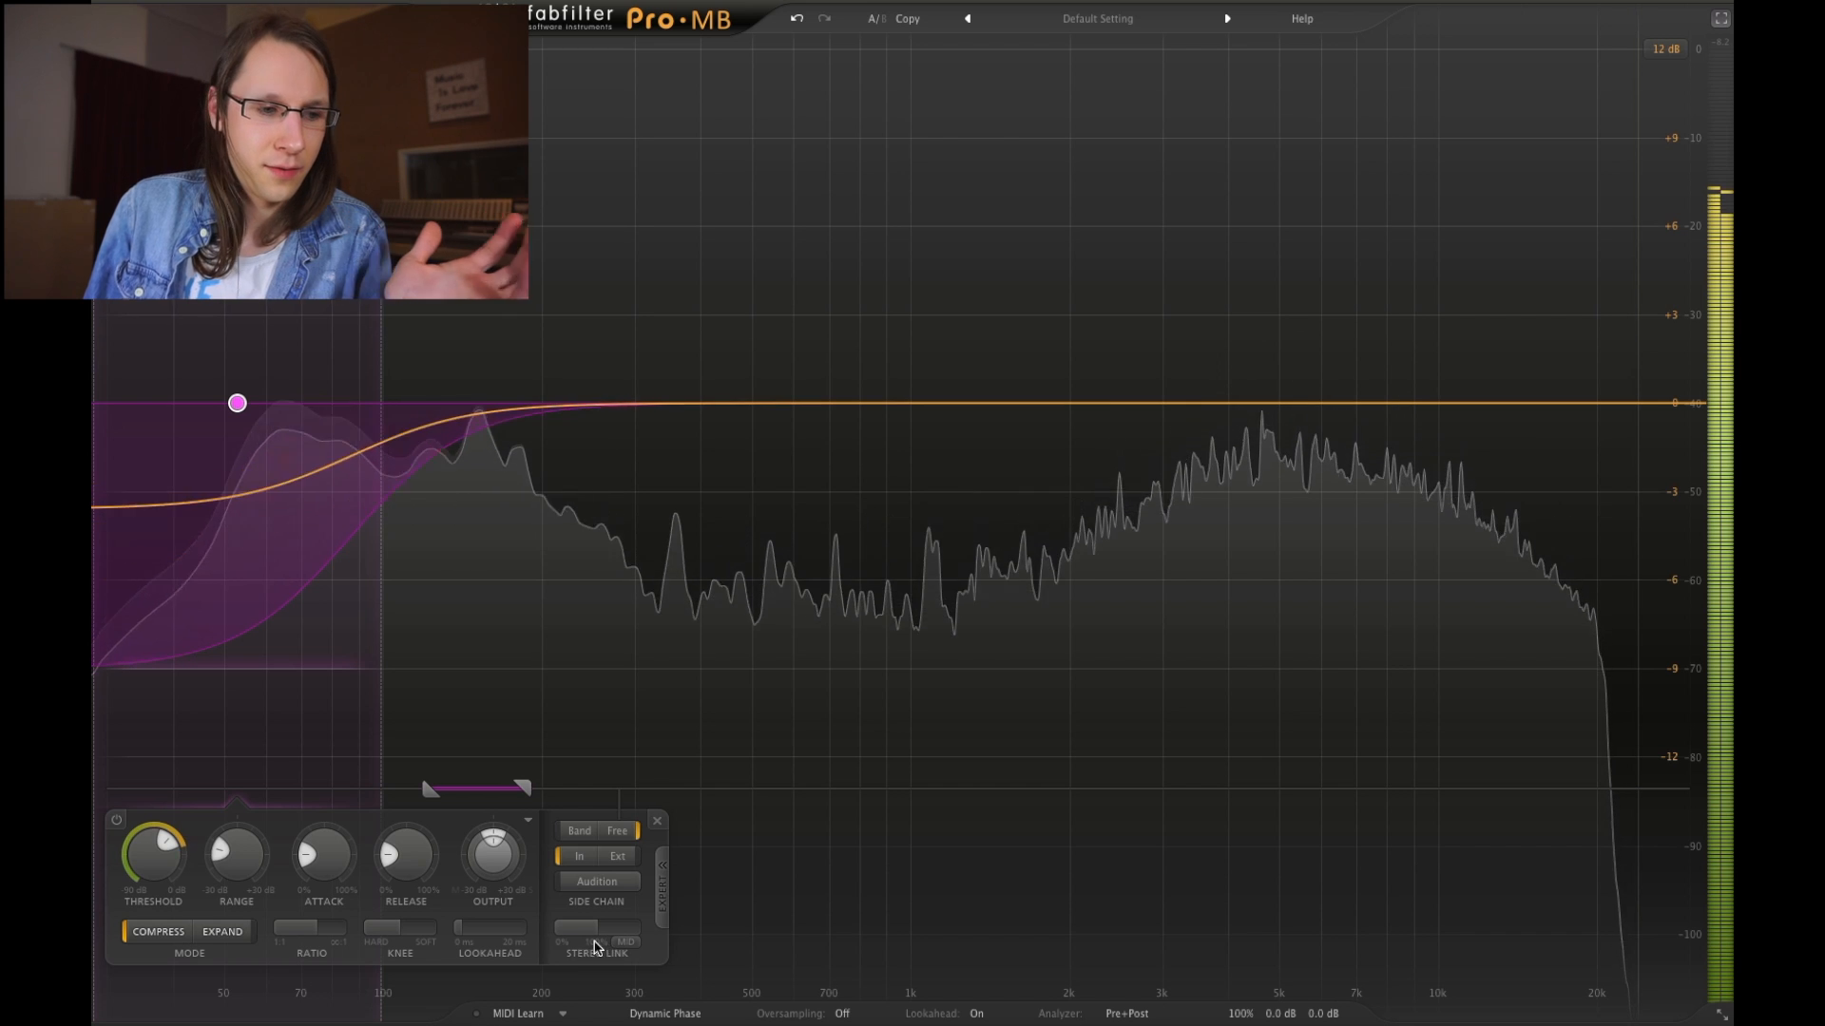
Adjust the low band's stereo link amount
{"action": "mouse_move", "coordinate": [613, 934]}
{"action": "left_click_drag", "start_coordinate": [612, 934], "coordinate": [580, 950]}
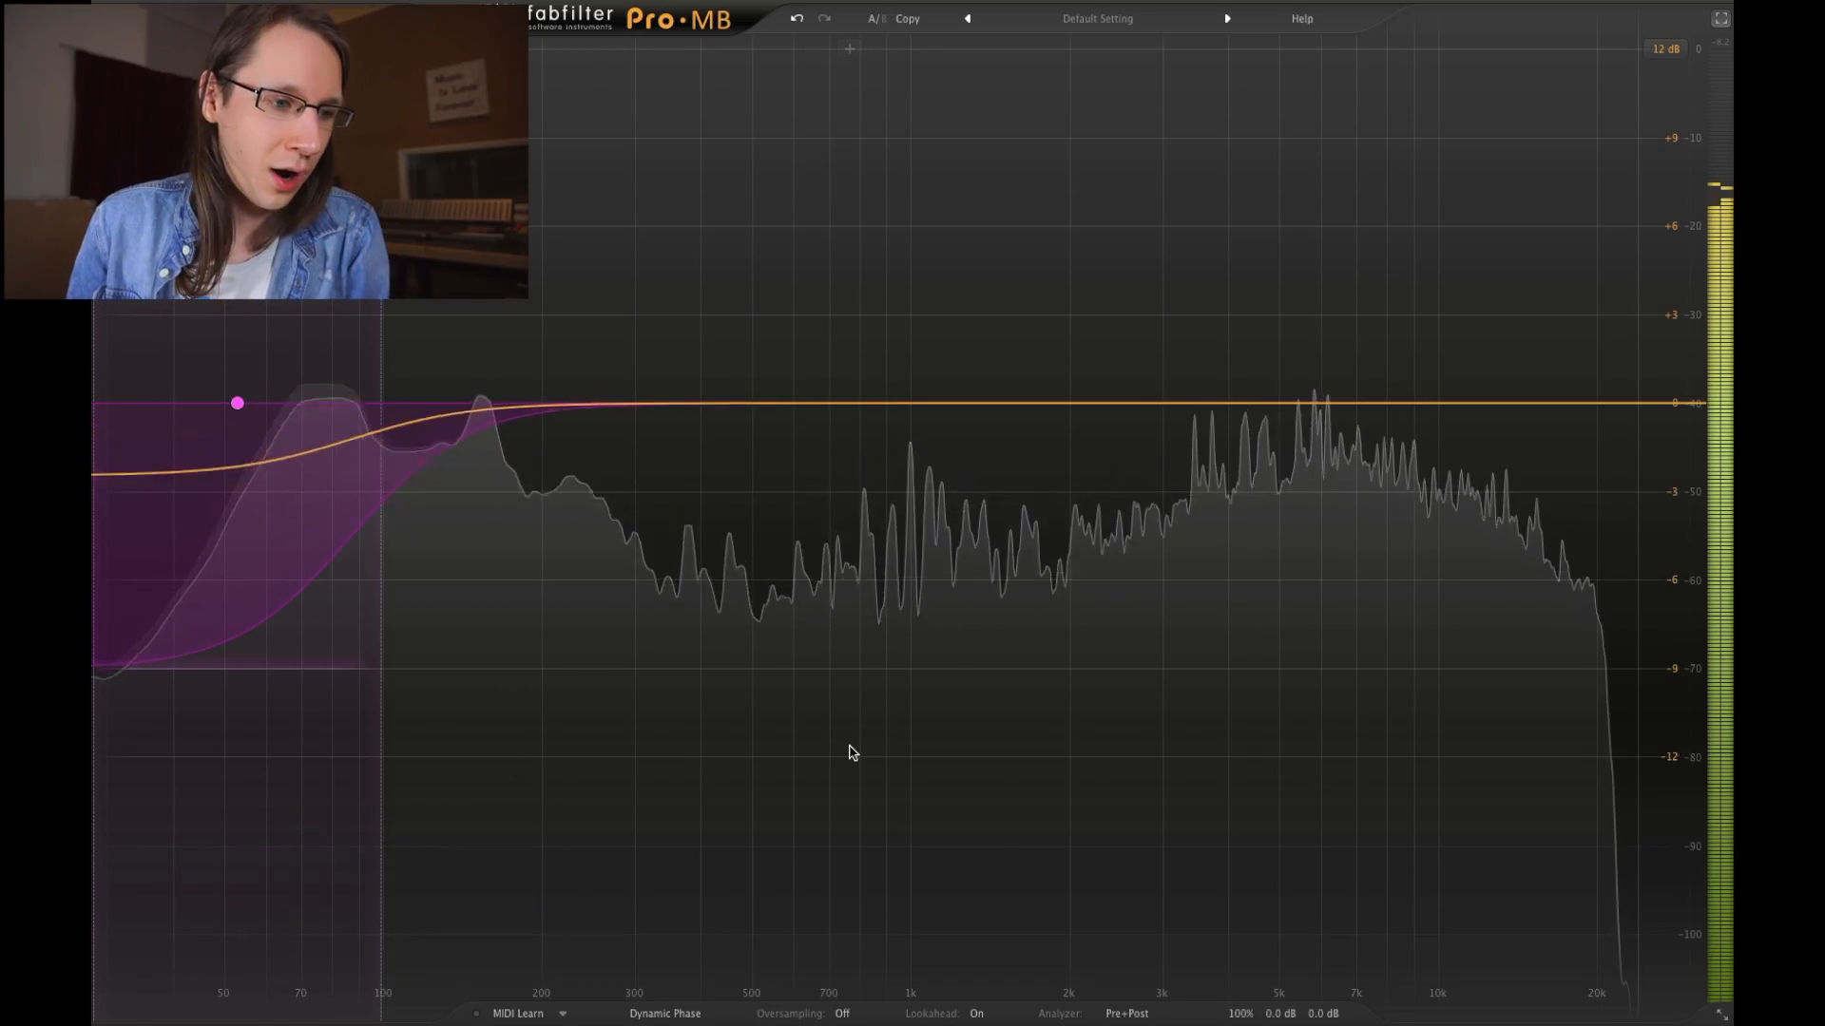
Review the phase mode options and keep Dynamic Phase selected
{"action": "left_click", "coordinate": [667, 1013]}
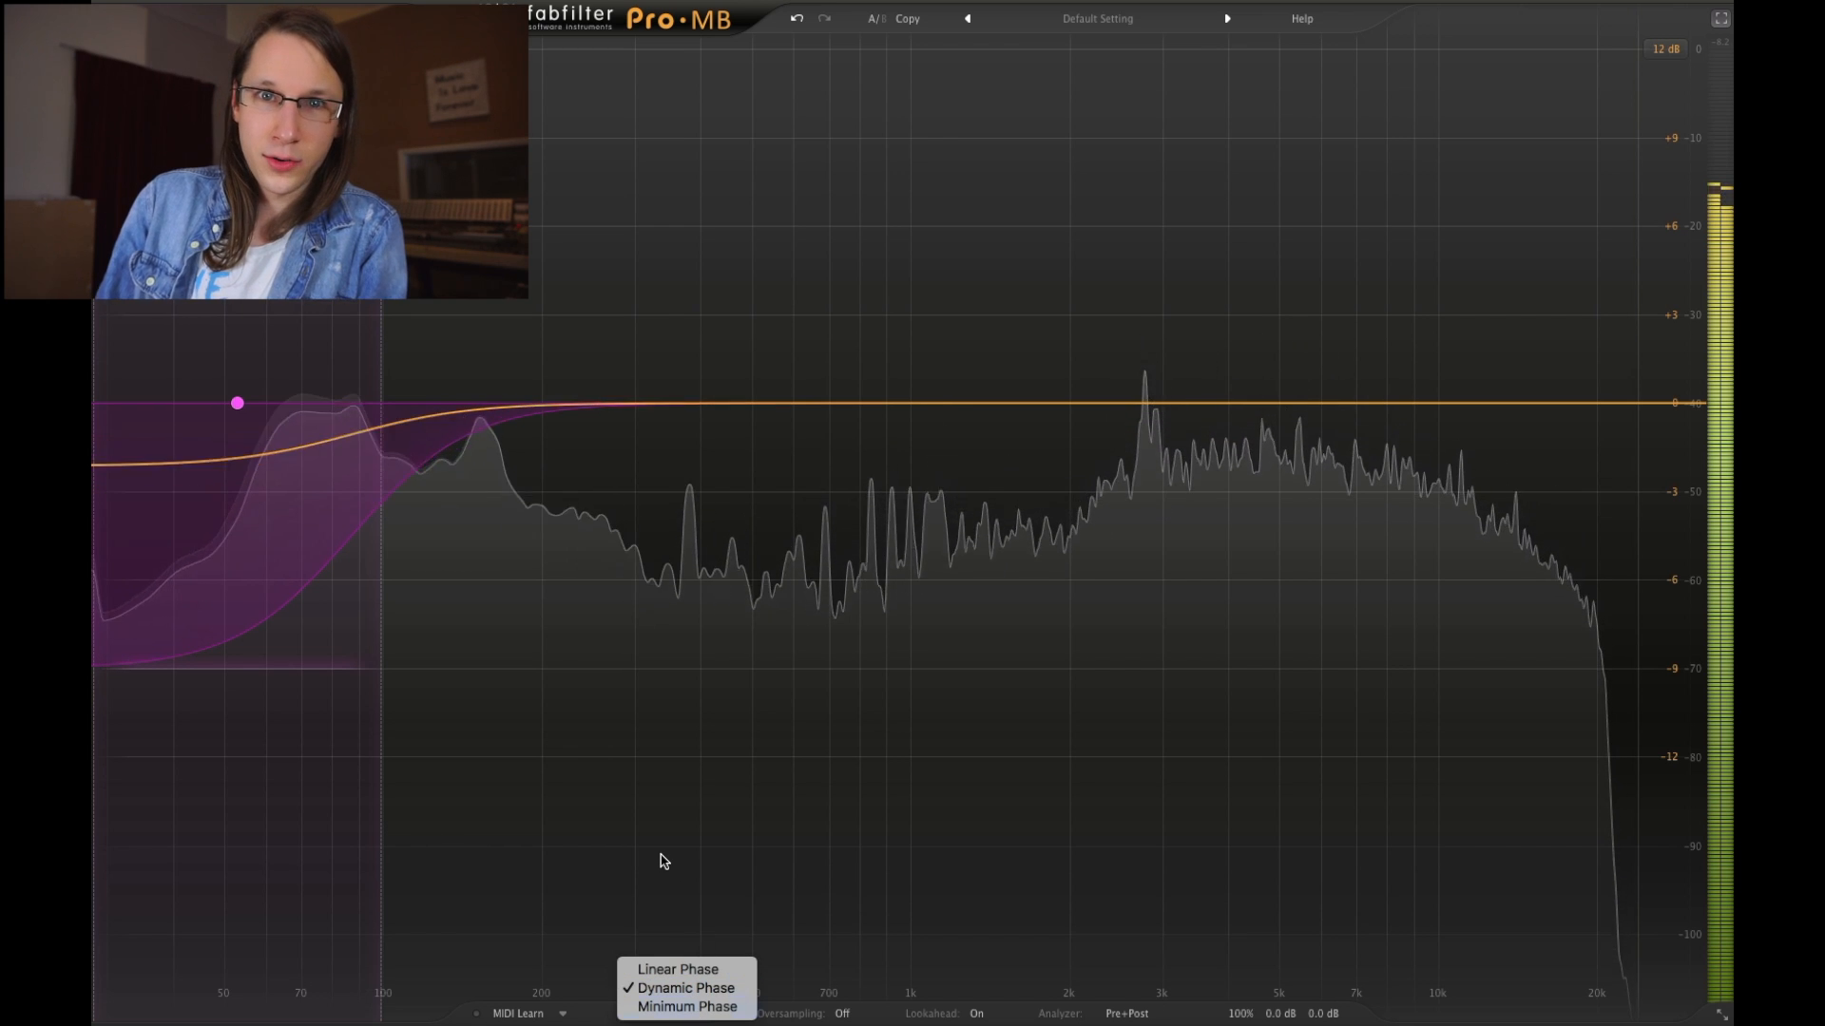
{"action": "left_click", "coordinate": [689, 994]}
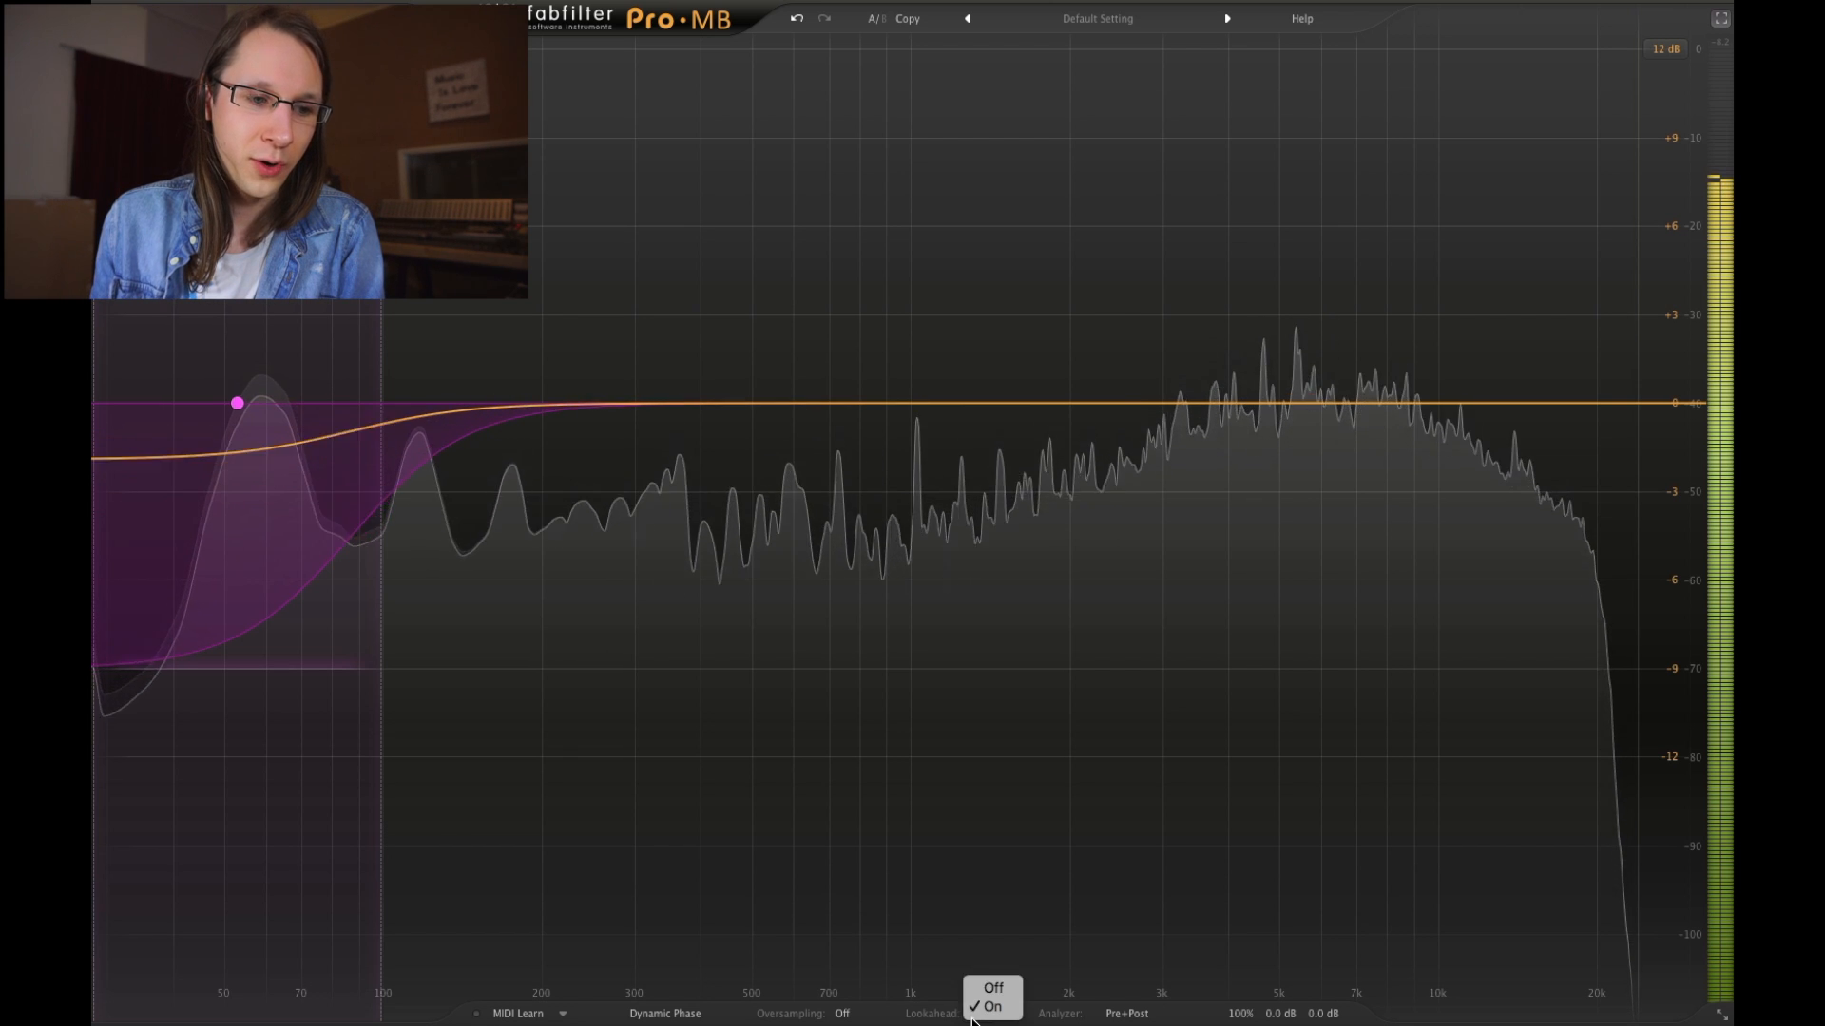
Turn lookahead off globally and try adjusting the low band's own lookahead time
{"action": "left_click", "coordinate": [249, 508]}
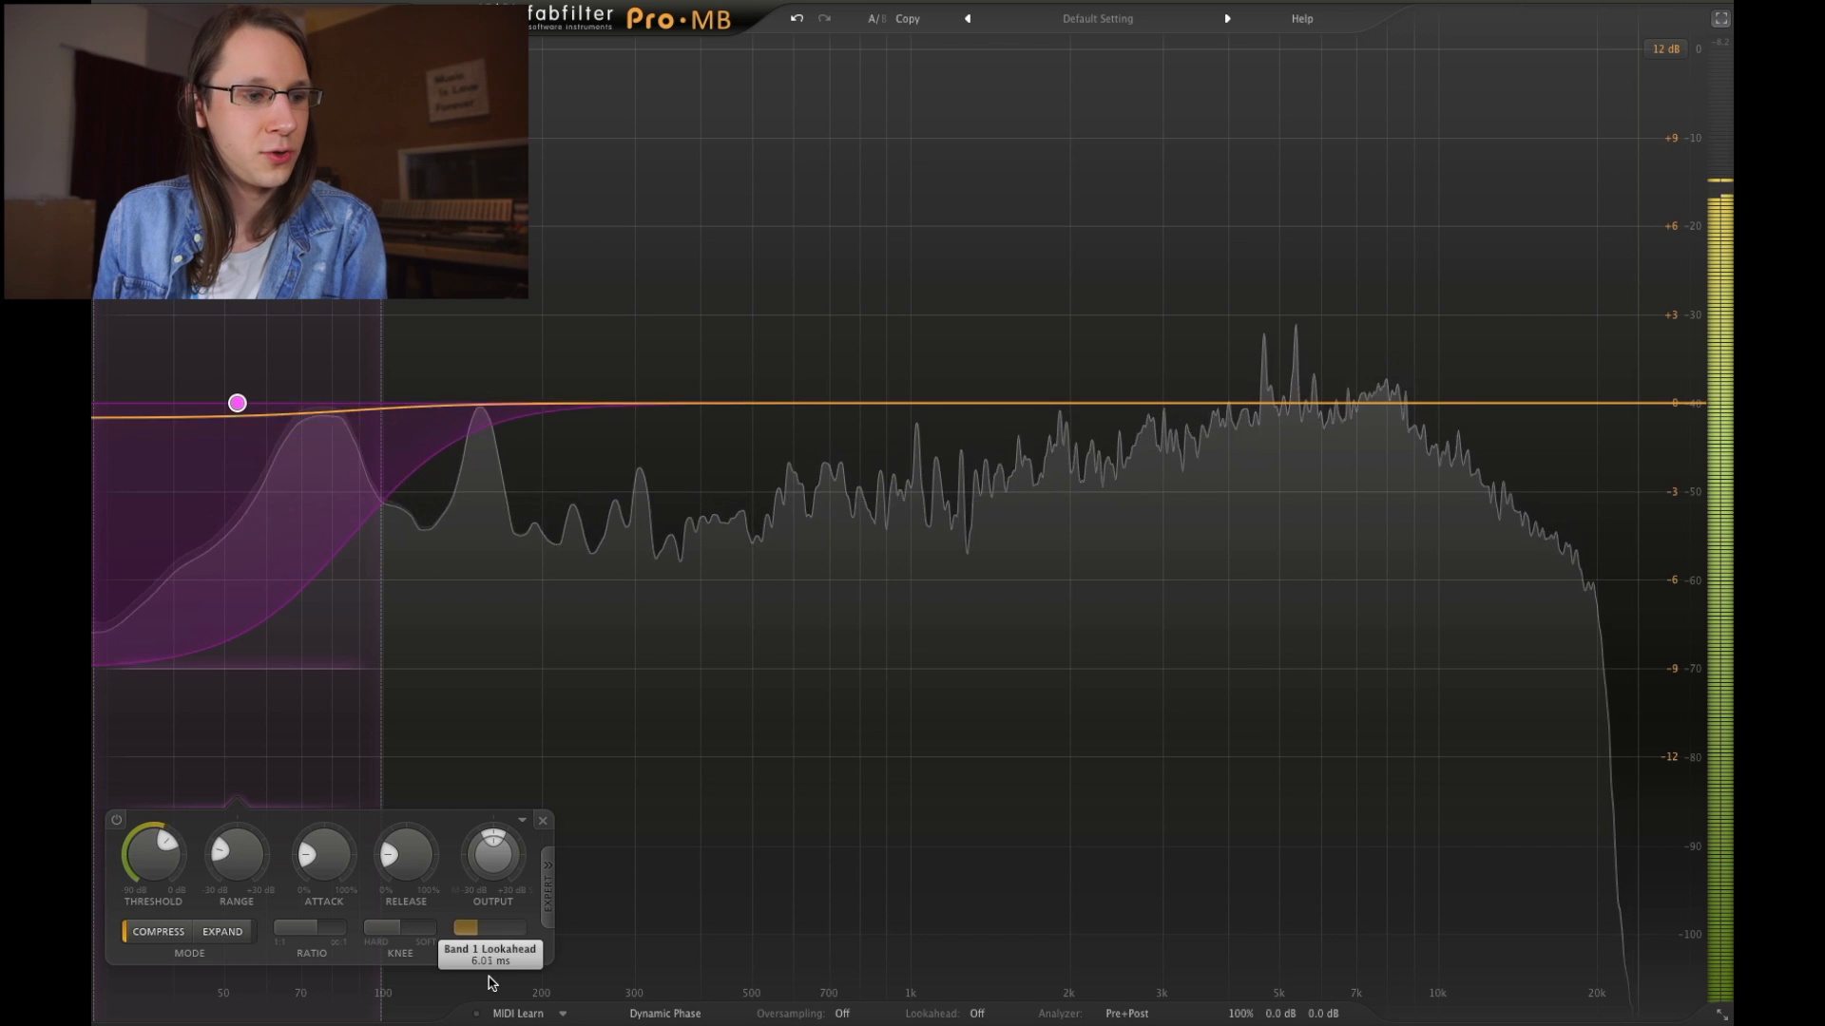
{"action": "left_click_drag", "start_coordinate": [503, 993], "coordinate": [509, 930]}
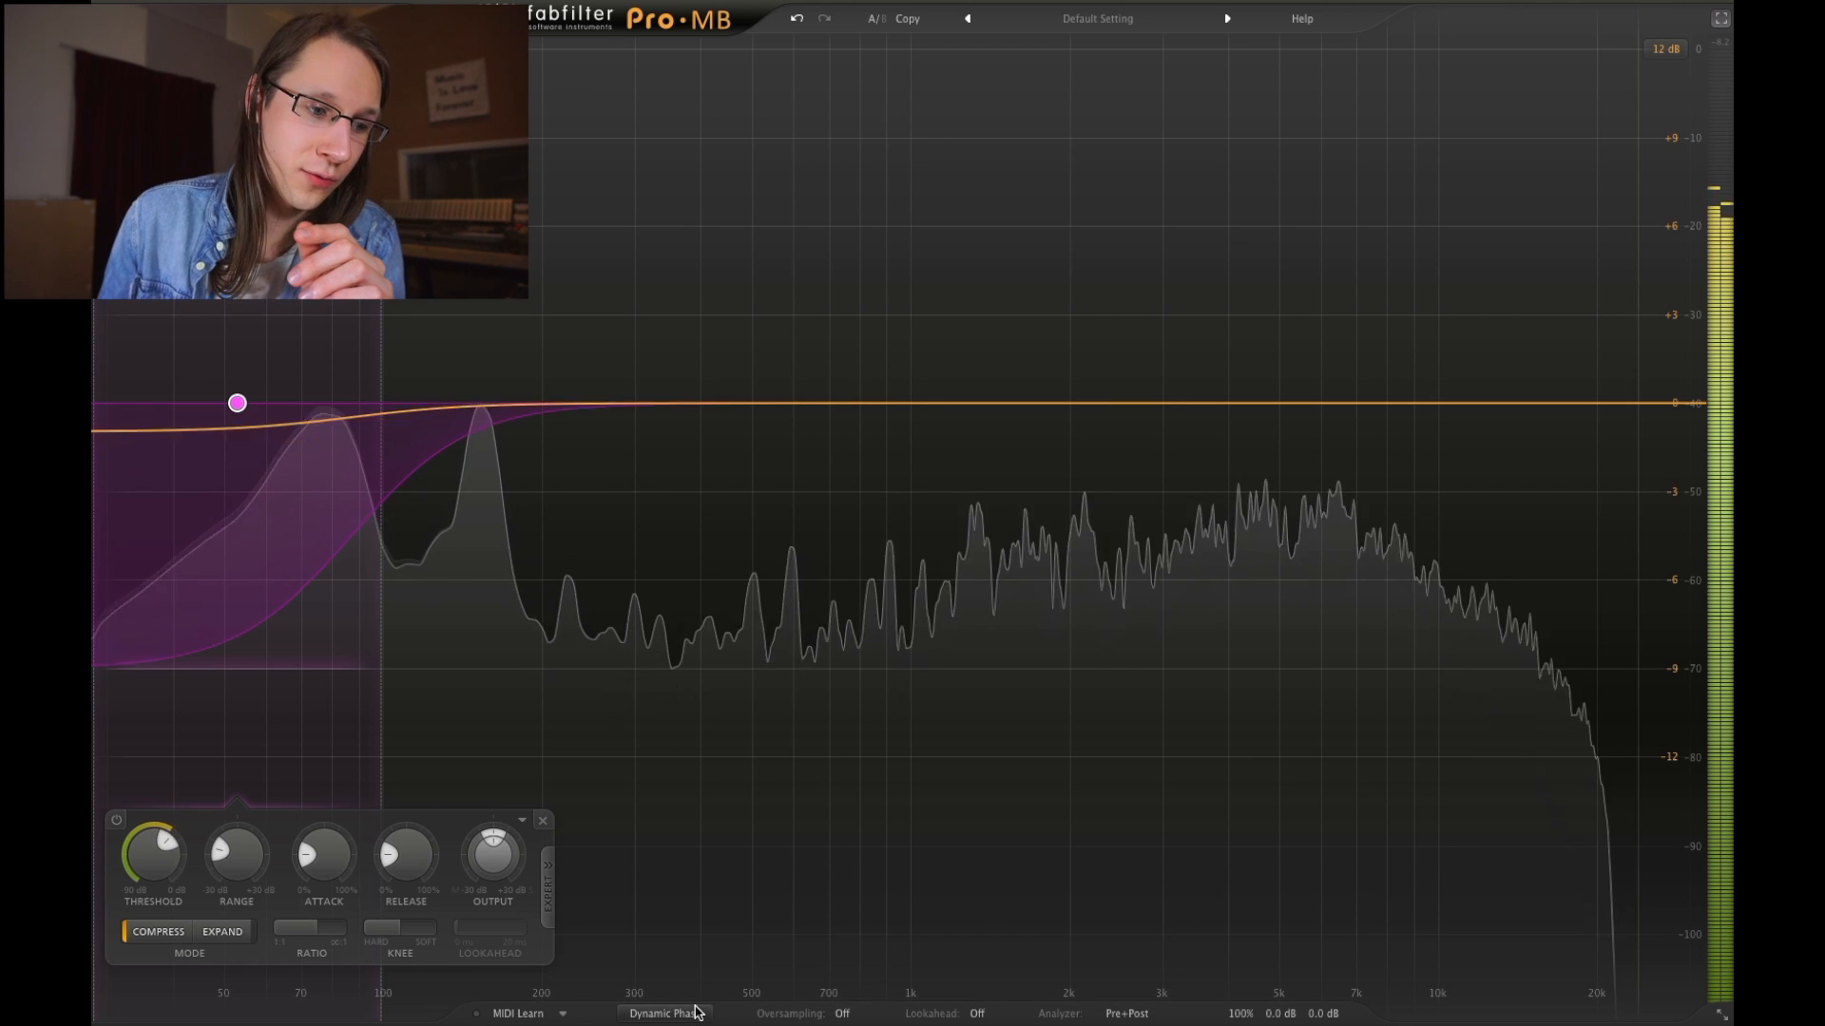
Look over the available phase modes once more without changing the Dynamic Phase setting
{"action": "left_click", "coordinate": [695, 1013]}
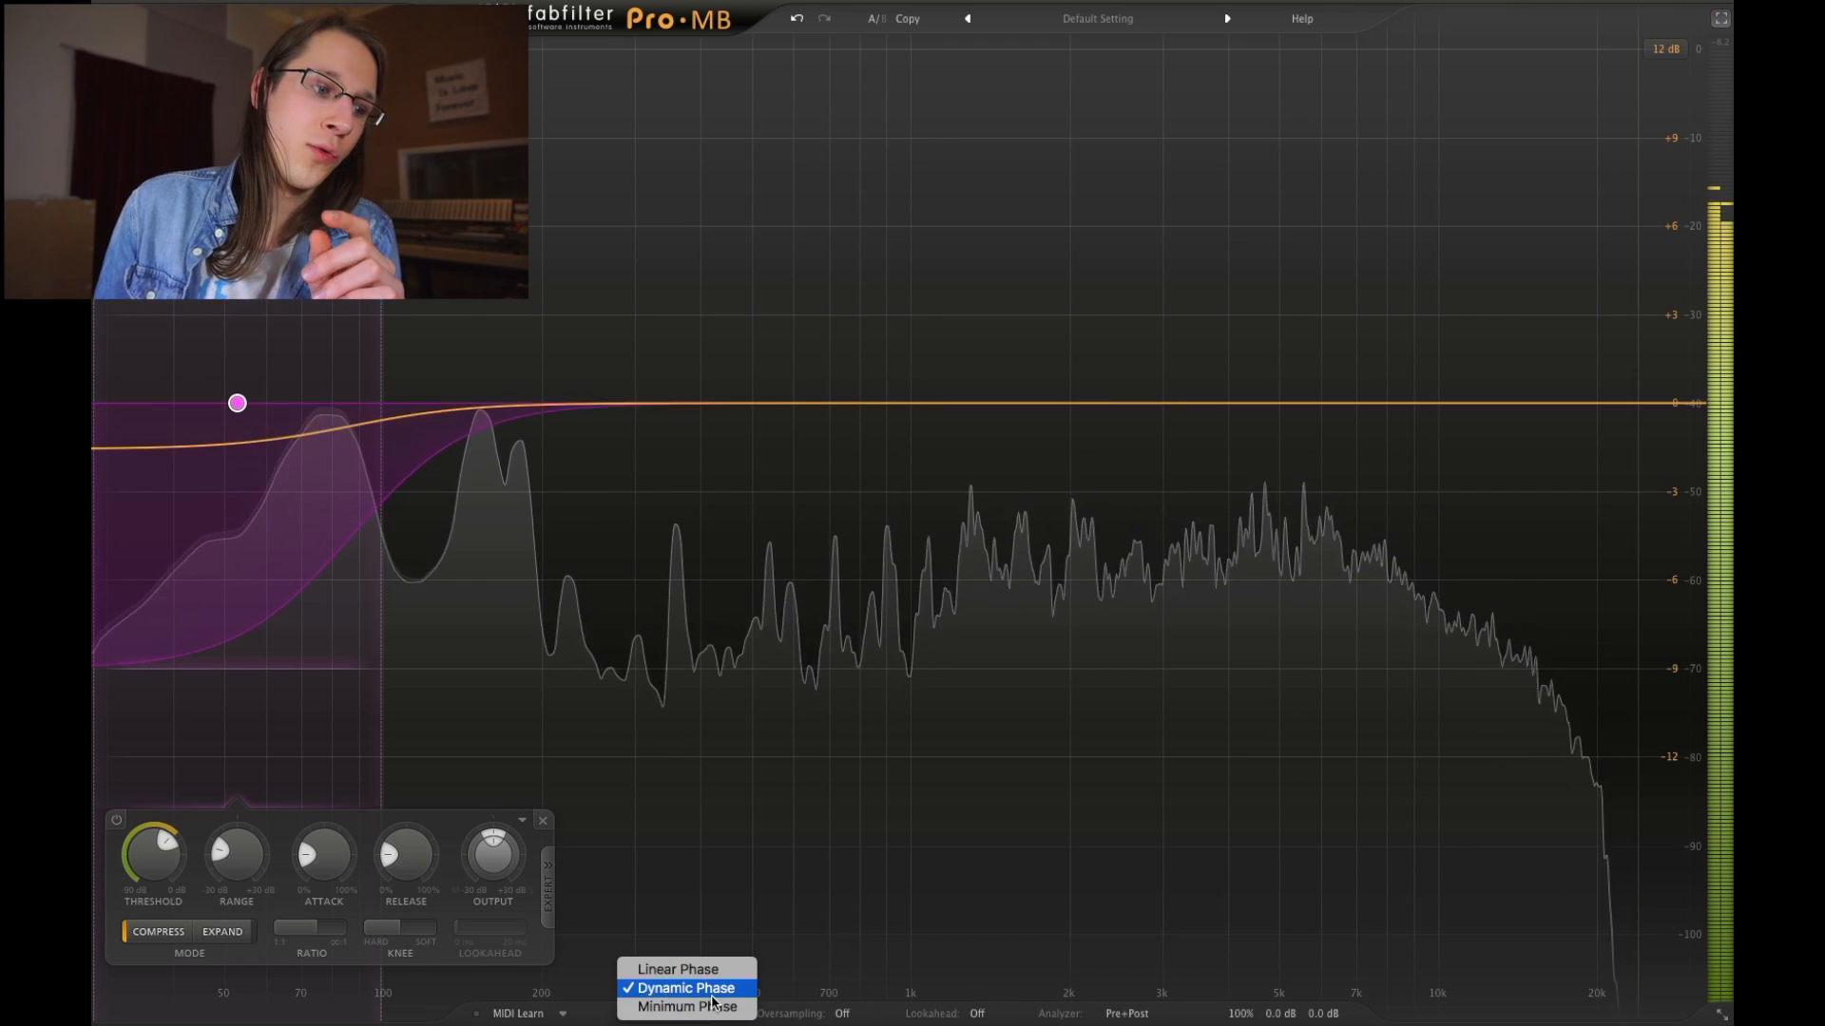
{"action": "left_click", "coordinate": [1153, 951]}
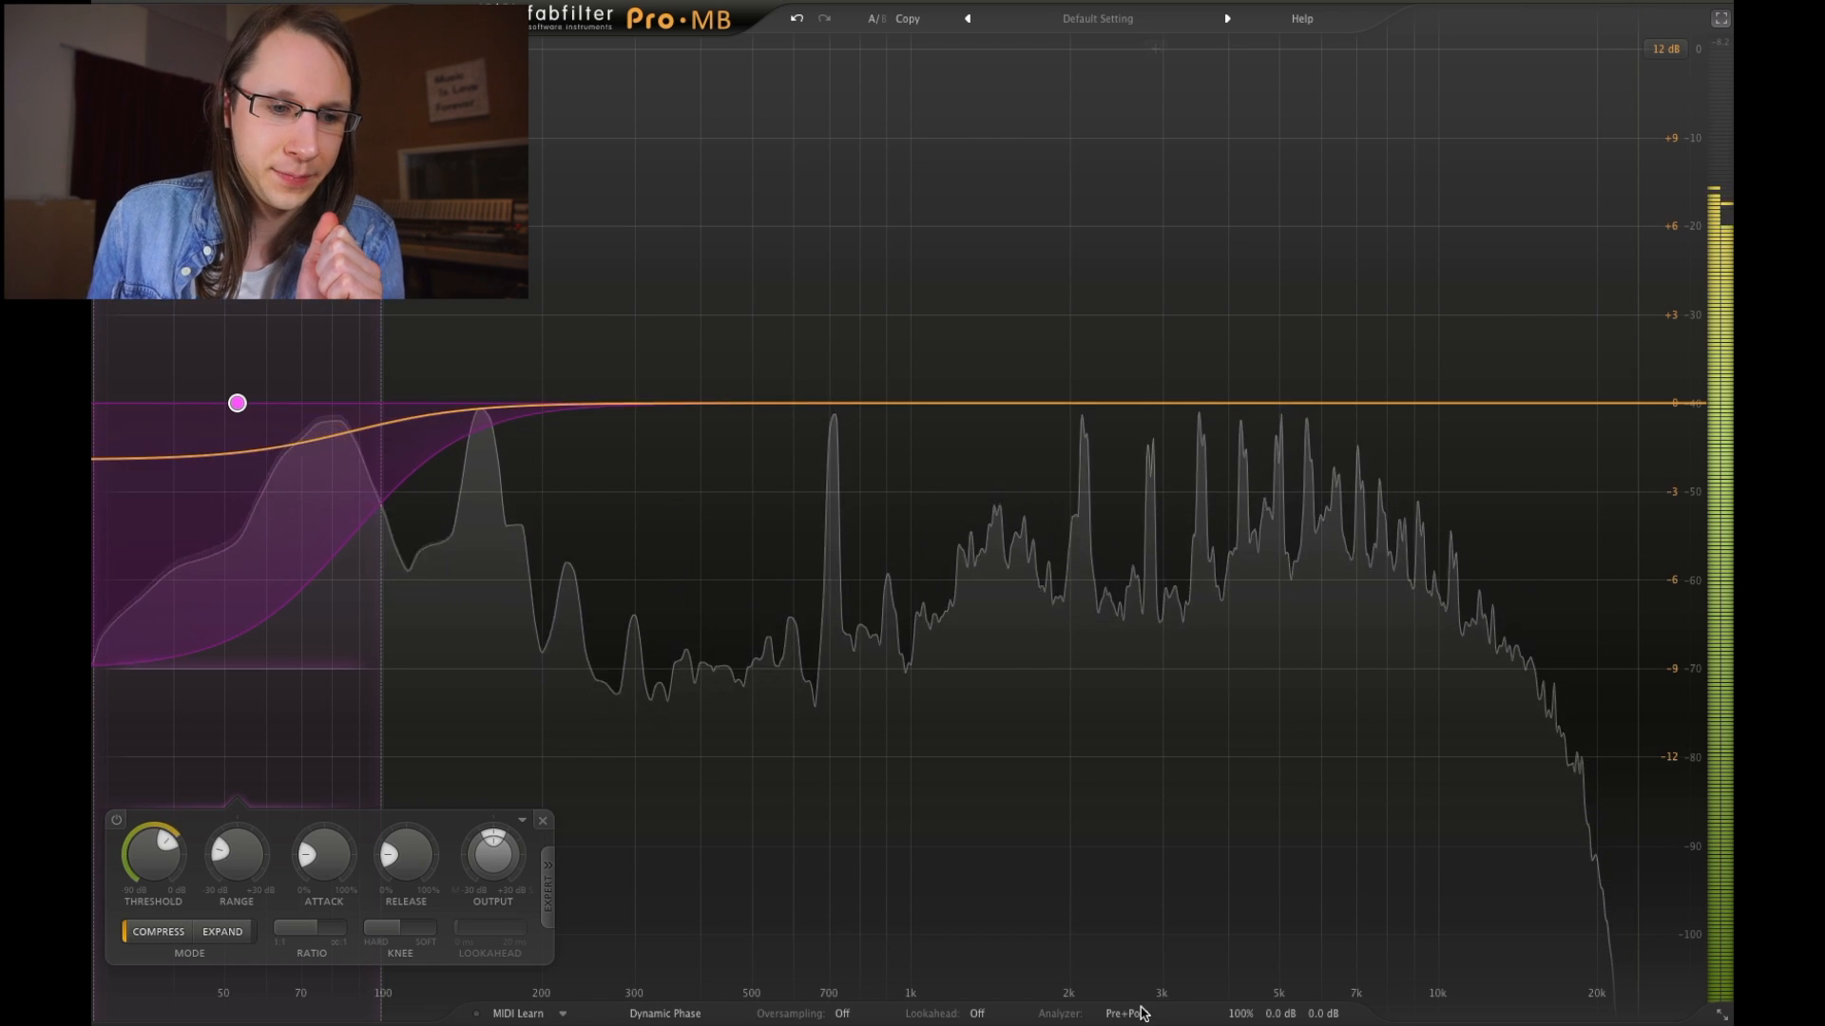
Try freezing and unfreezing the spectrum analyzer, and toggle its side chain spectrum display
{"action": "mouse_move", "coordinate": [1131, 1015]}
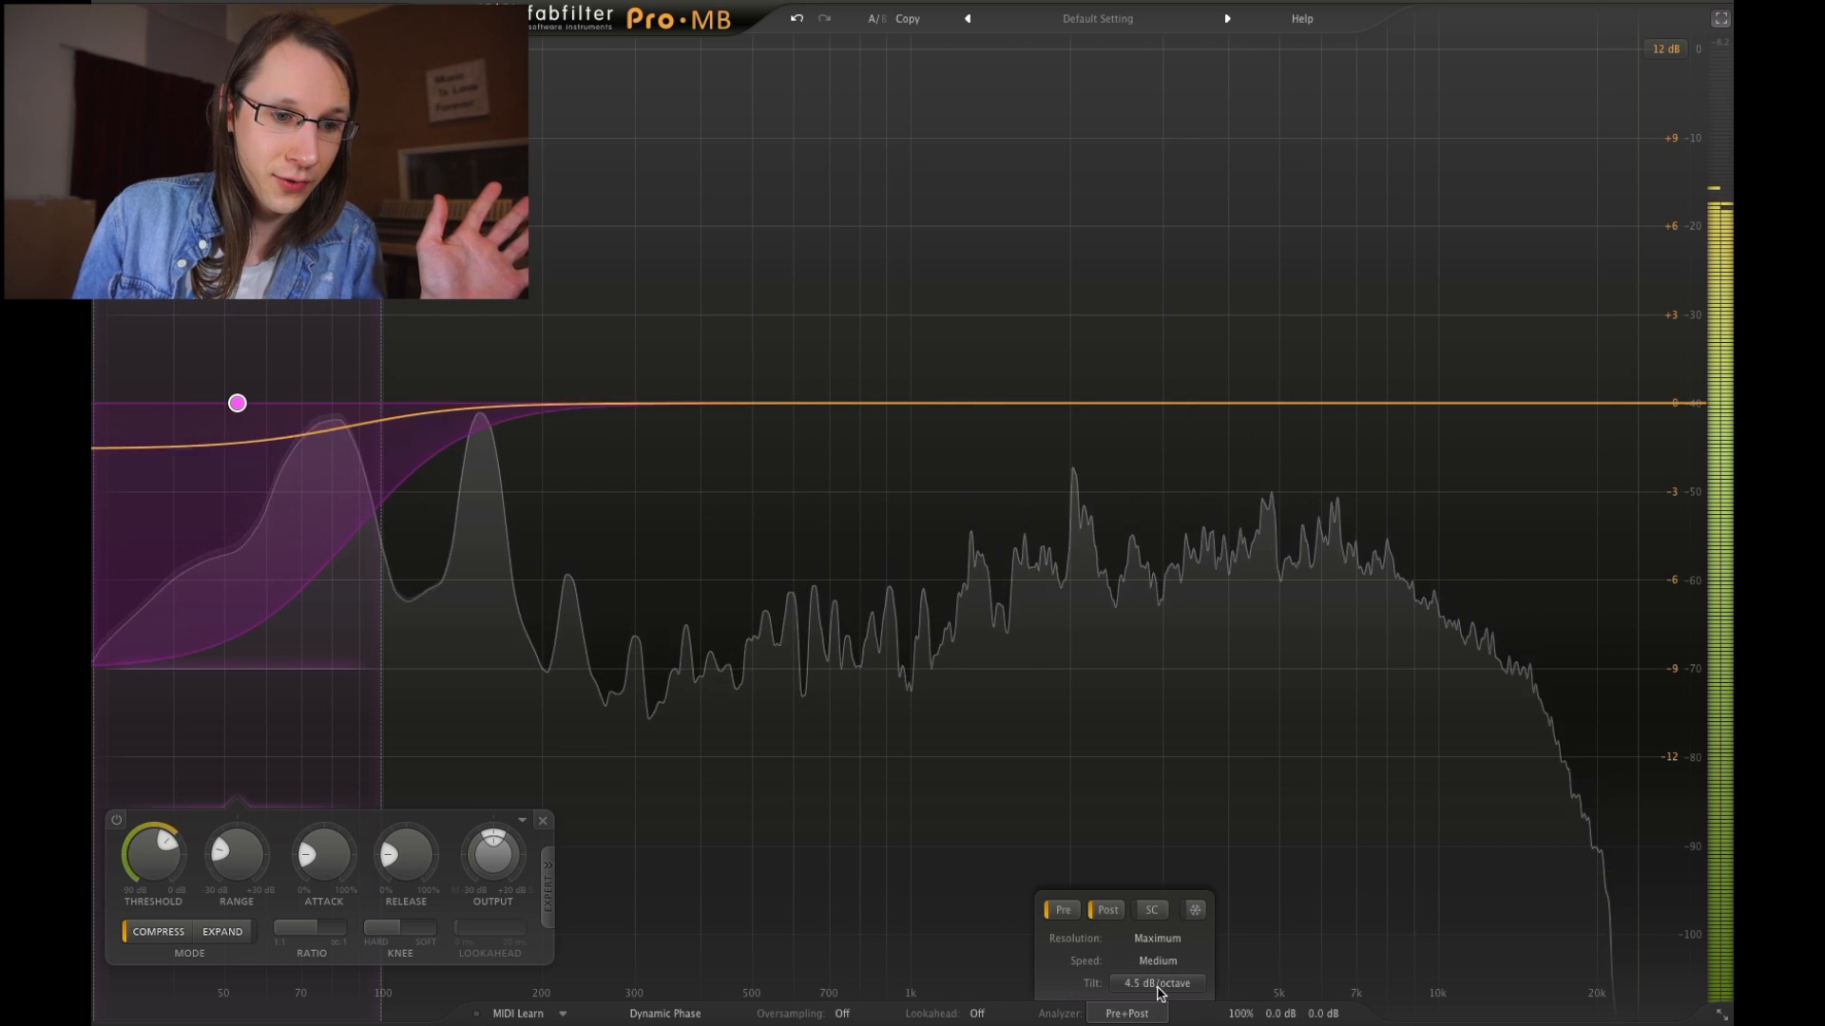
{"action": "left_click", "coordinate": [1197, 911]}
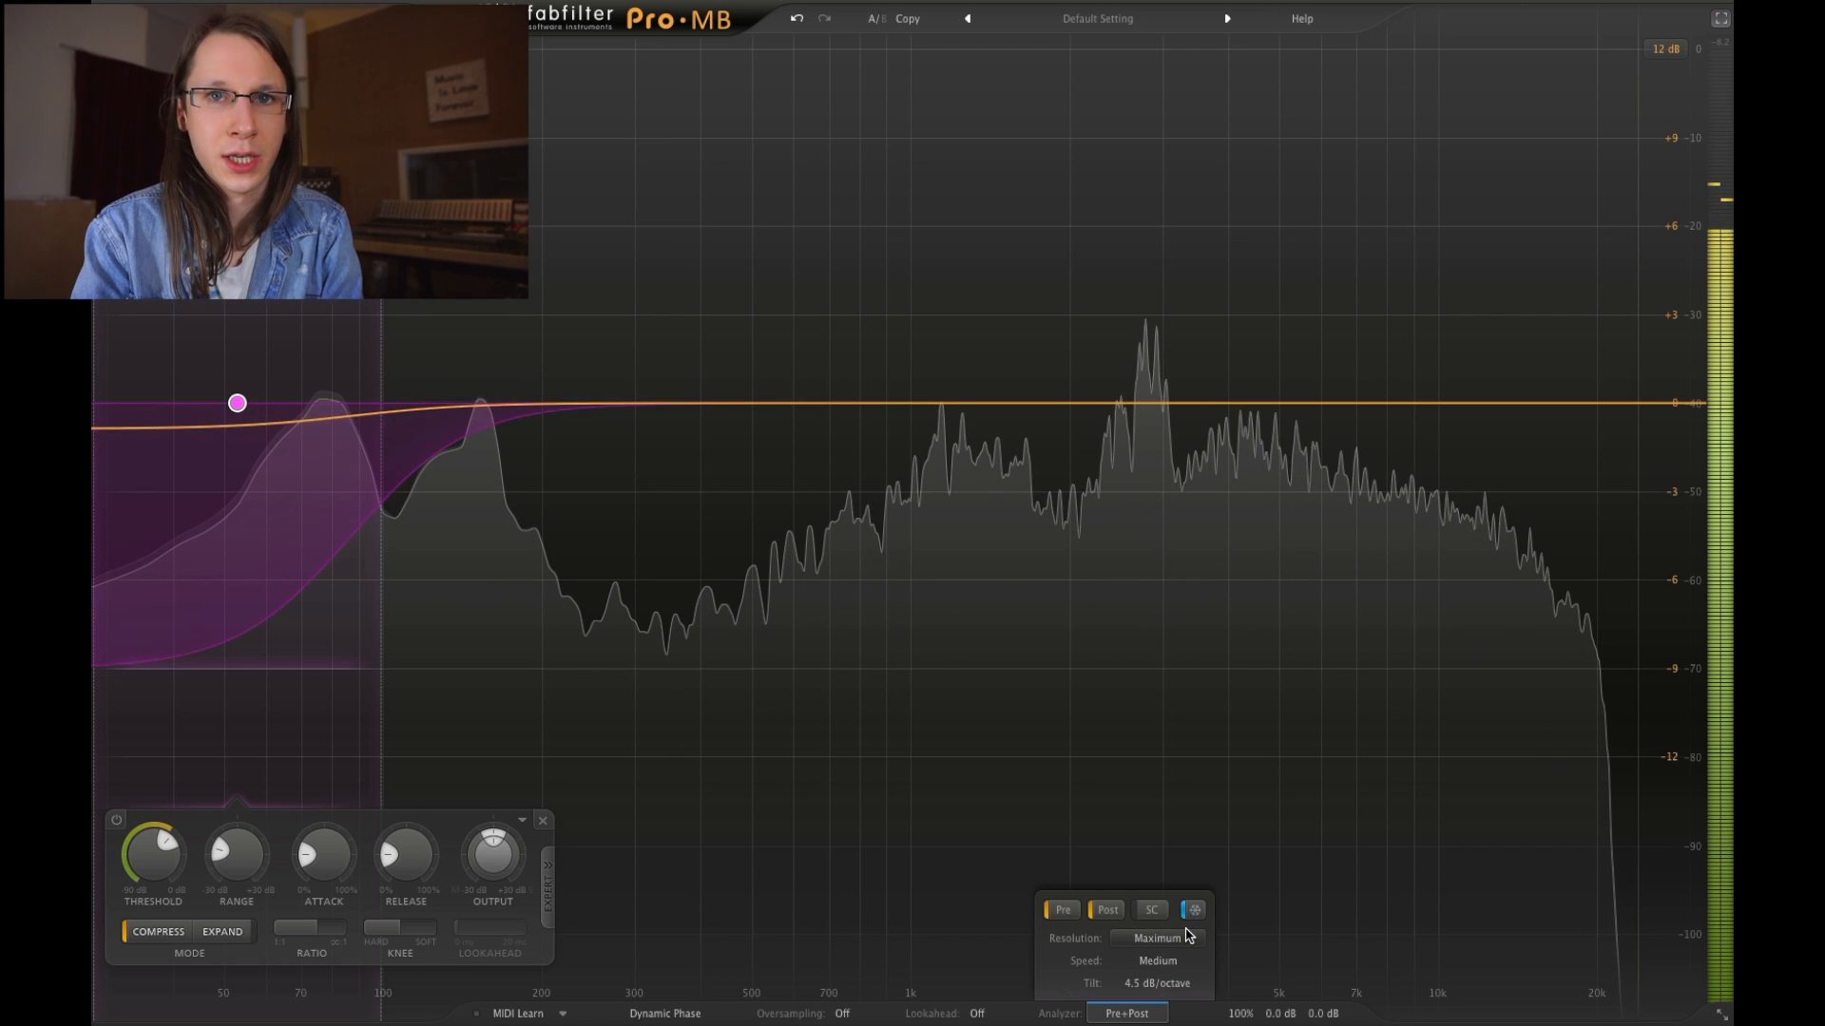
{"action": "mouse_move", "coordinate": [1187, 936]}
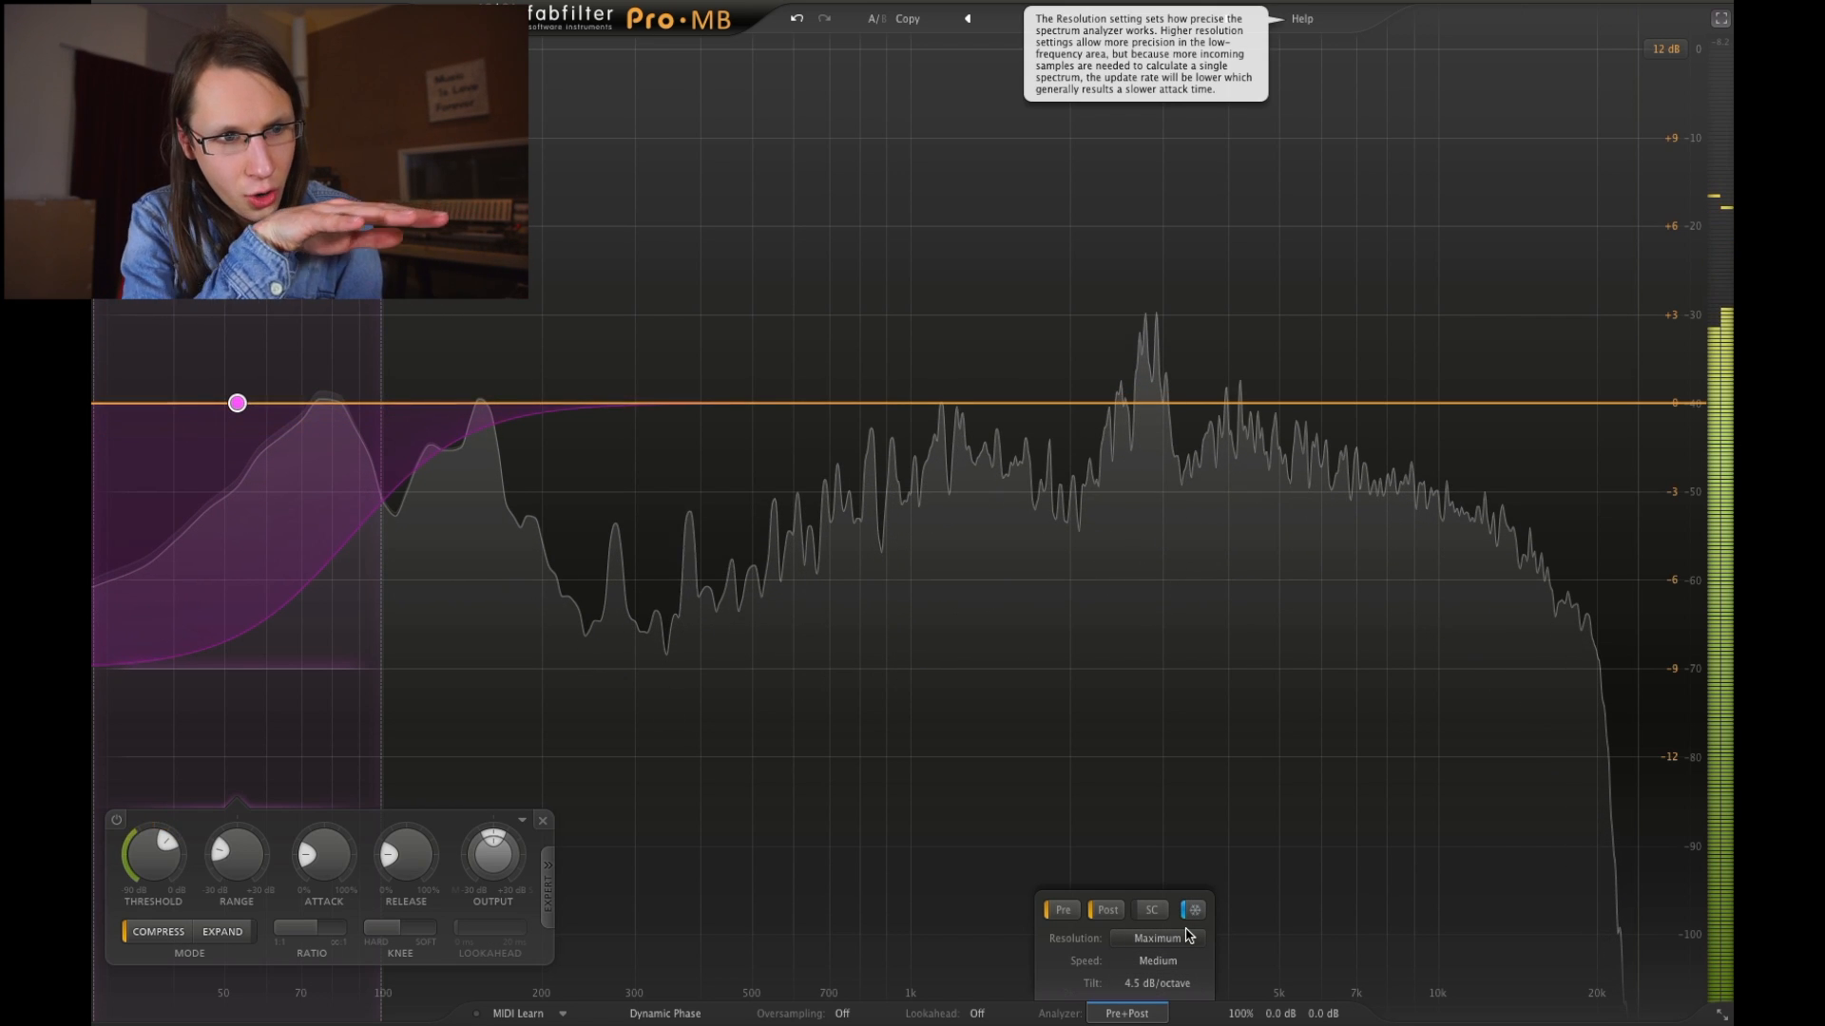
{"action": "left_click", "coordinate": [1195, 911]}
{"action": "left_click", "coordinate": [1151, 910]}
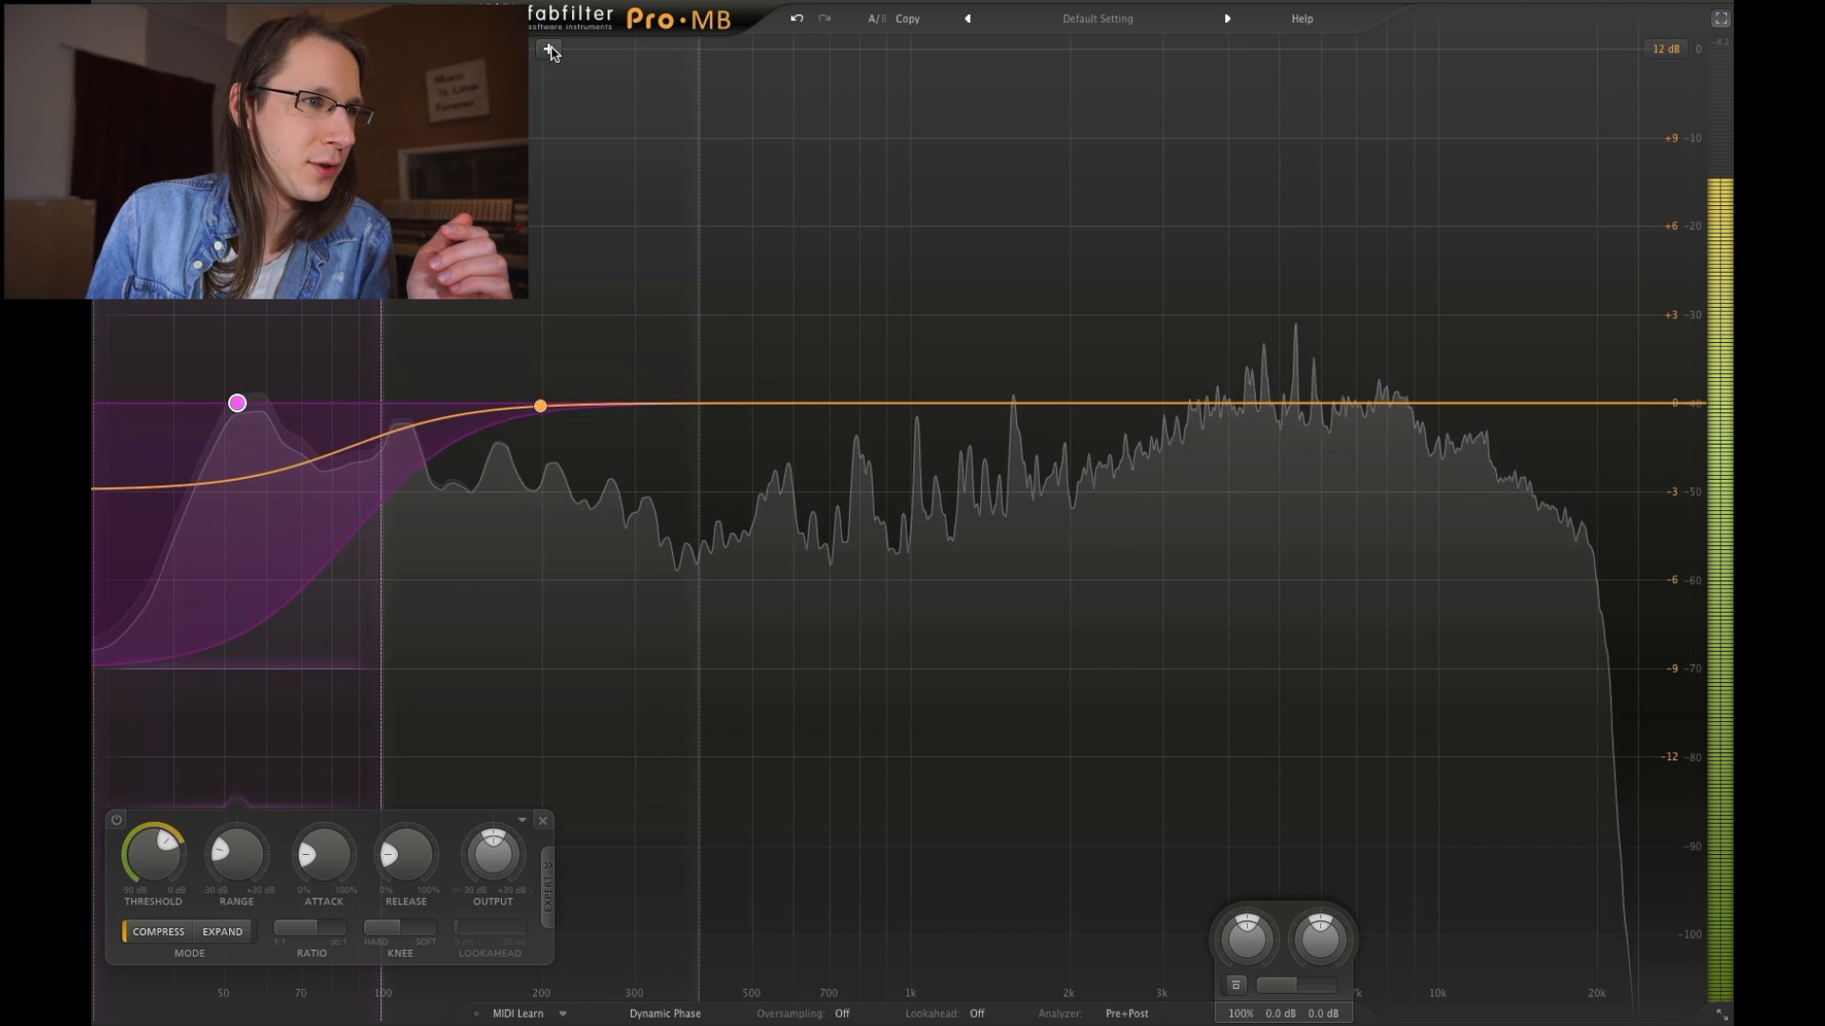
Add four more adjoining bands above the low band, covering the spectrum from 100 Hz up to the high end
{"action": "left_click", "coordinate": [546, 50]}
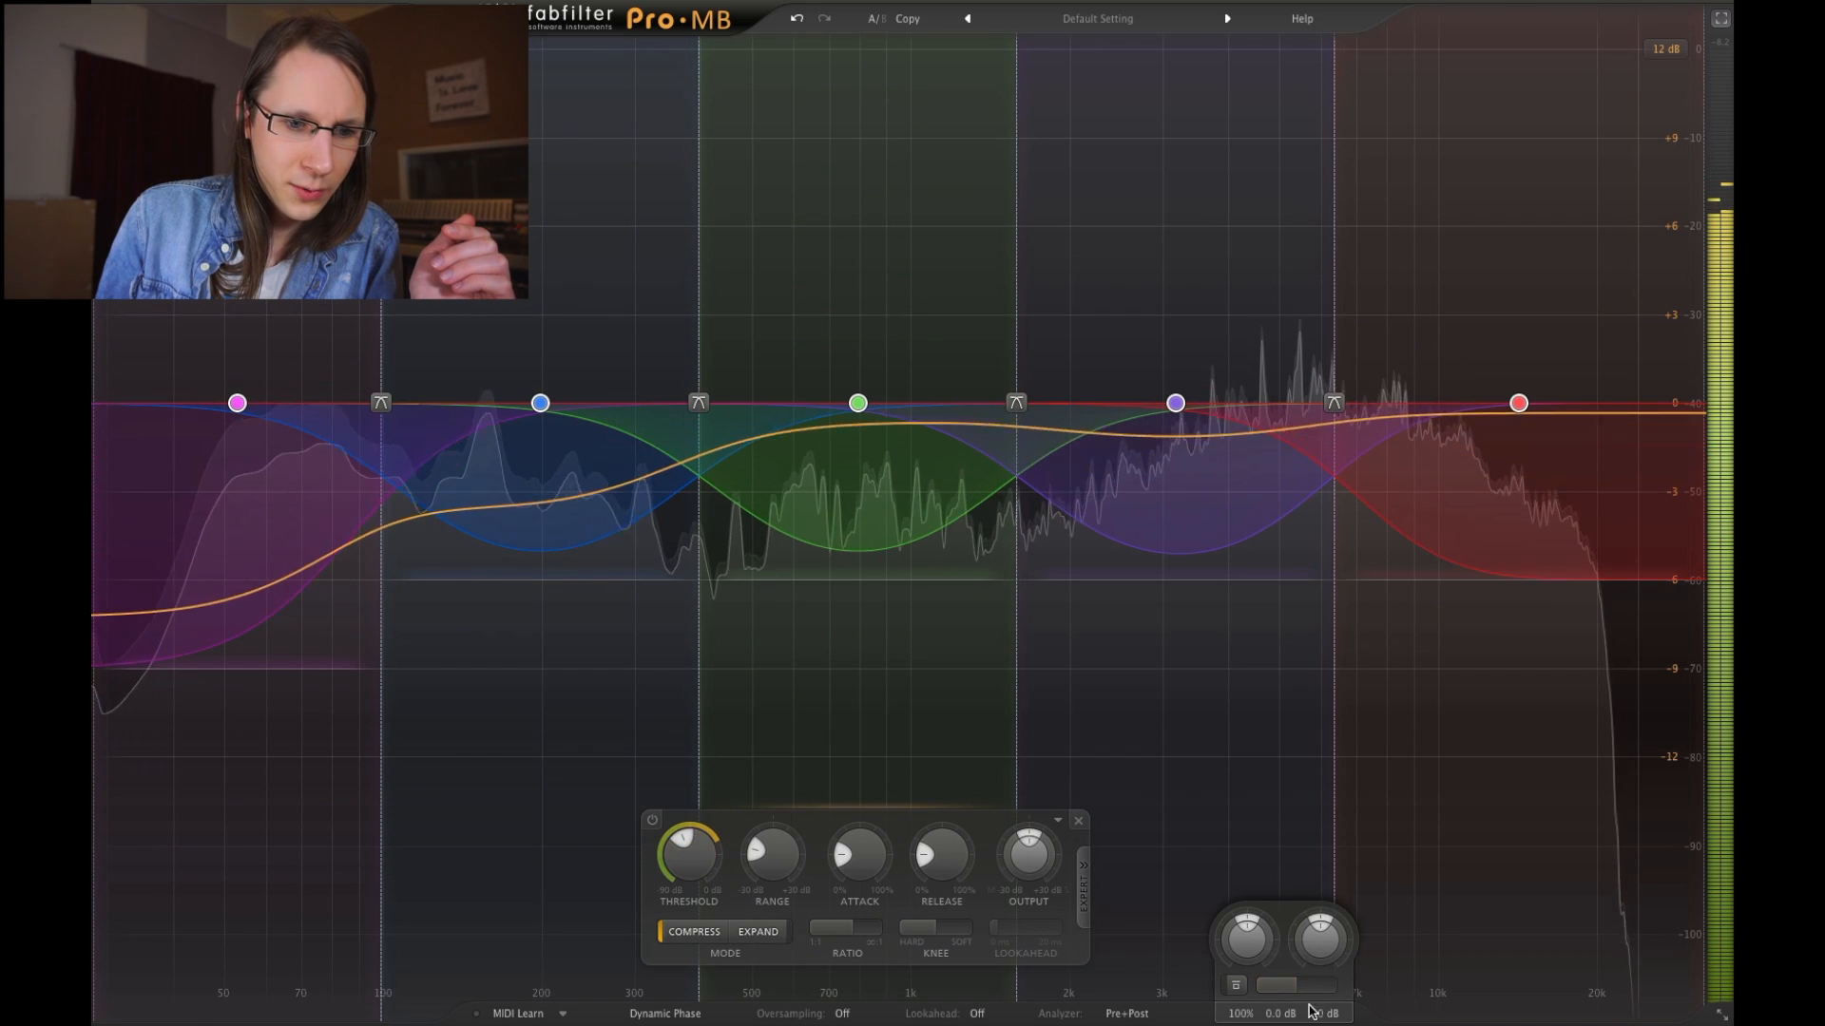
Sweep the global mix from about 2% up to about 167%, and settle it at about 101%
{"action": "mouse_move", "coordinate": [1297, 994]}
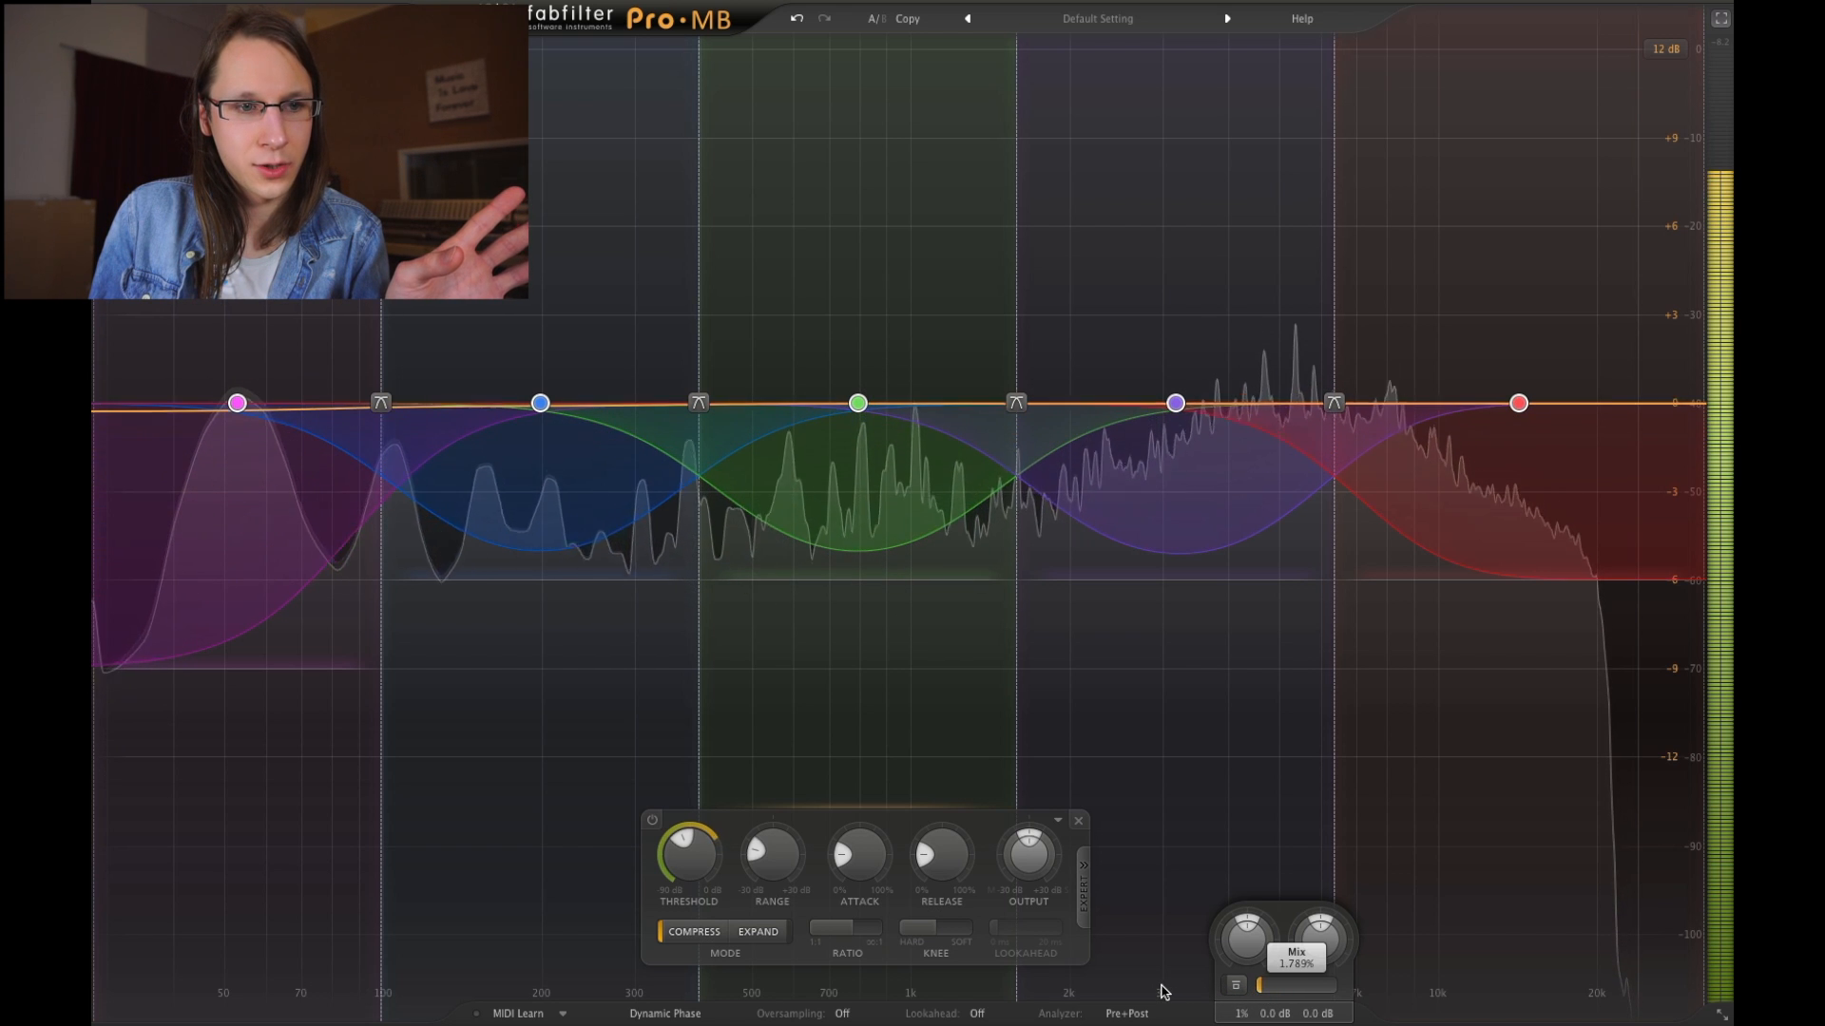
{"action": "left_click_drag", "start_coordinate": [1159, 993], "coordinate": [1176, 993]}
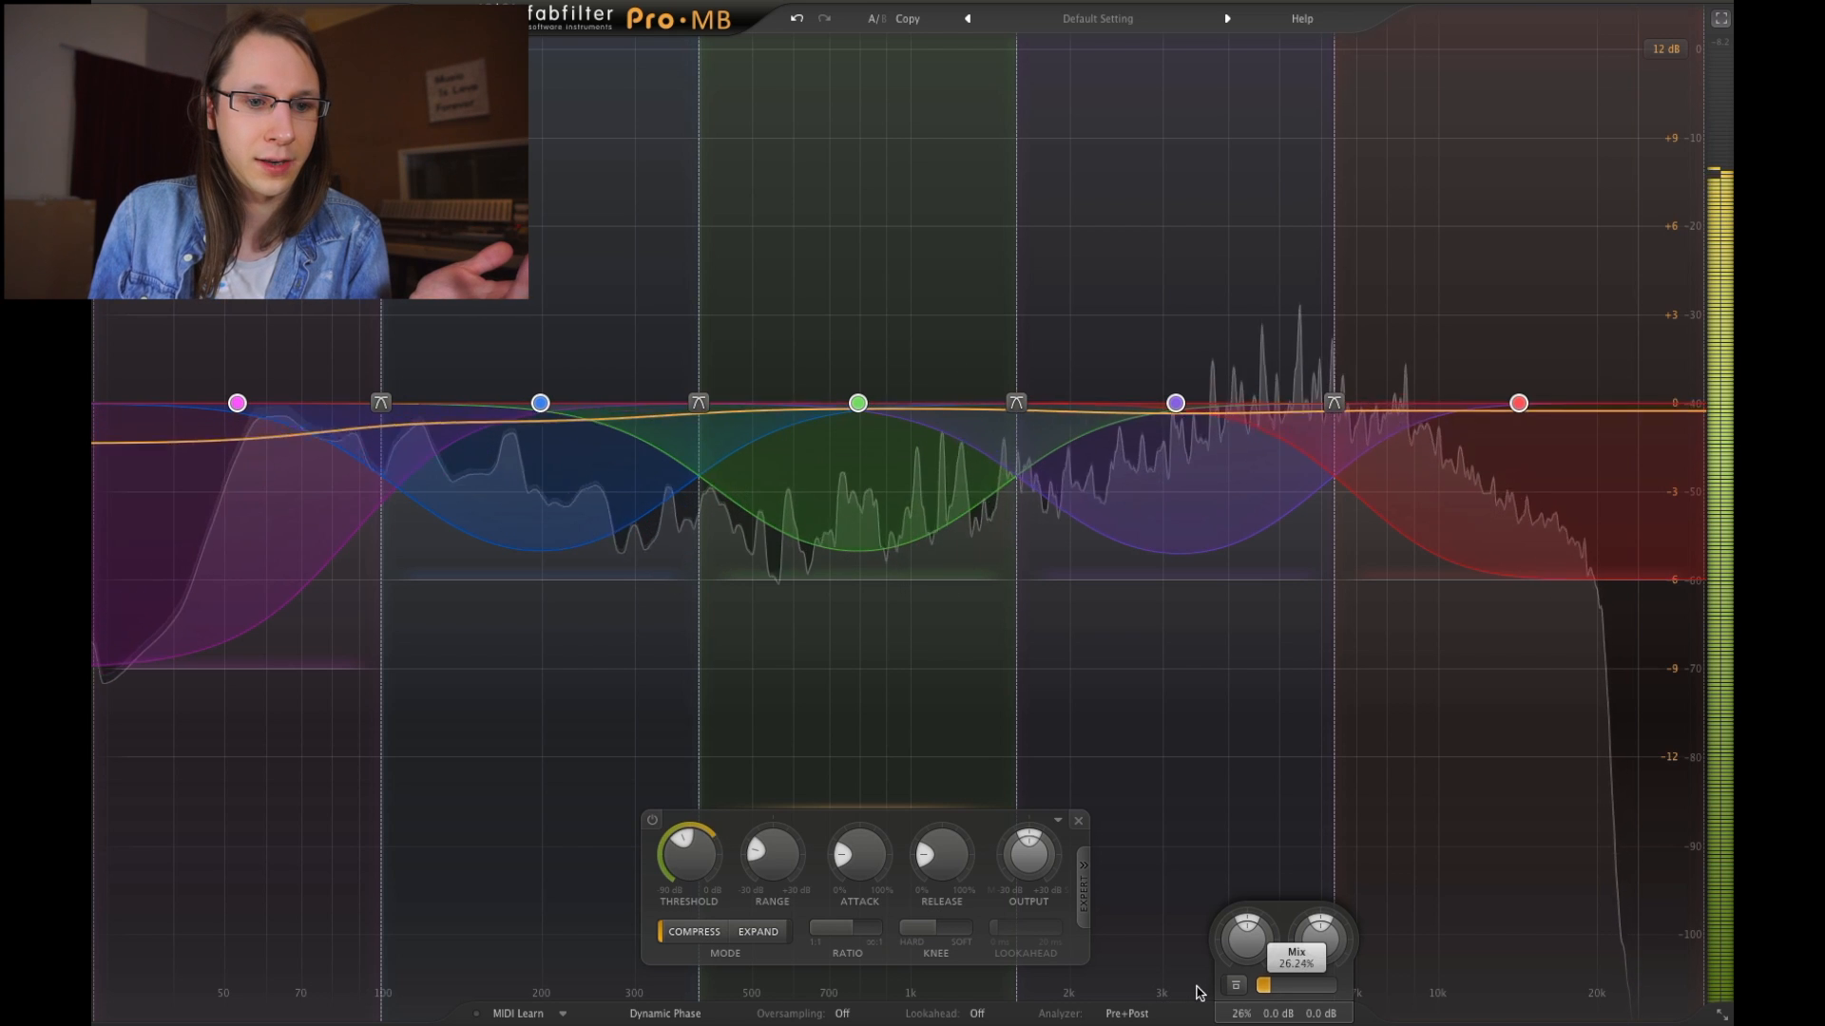
{"action": "left_click_drag", "start_coordinate": [1350, 989], "coordinate": [1349, 988]}
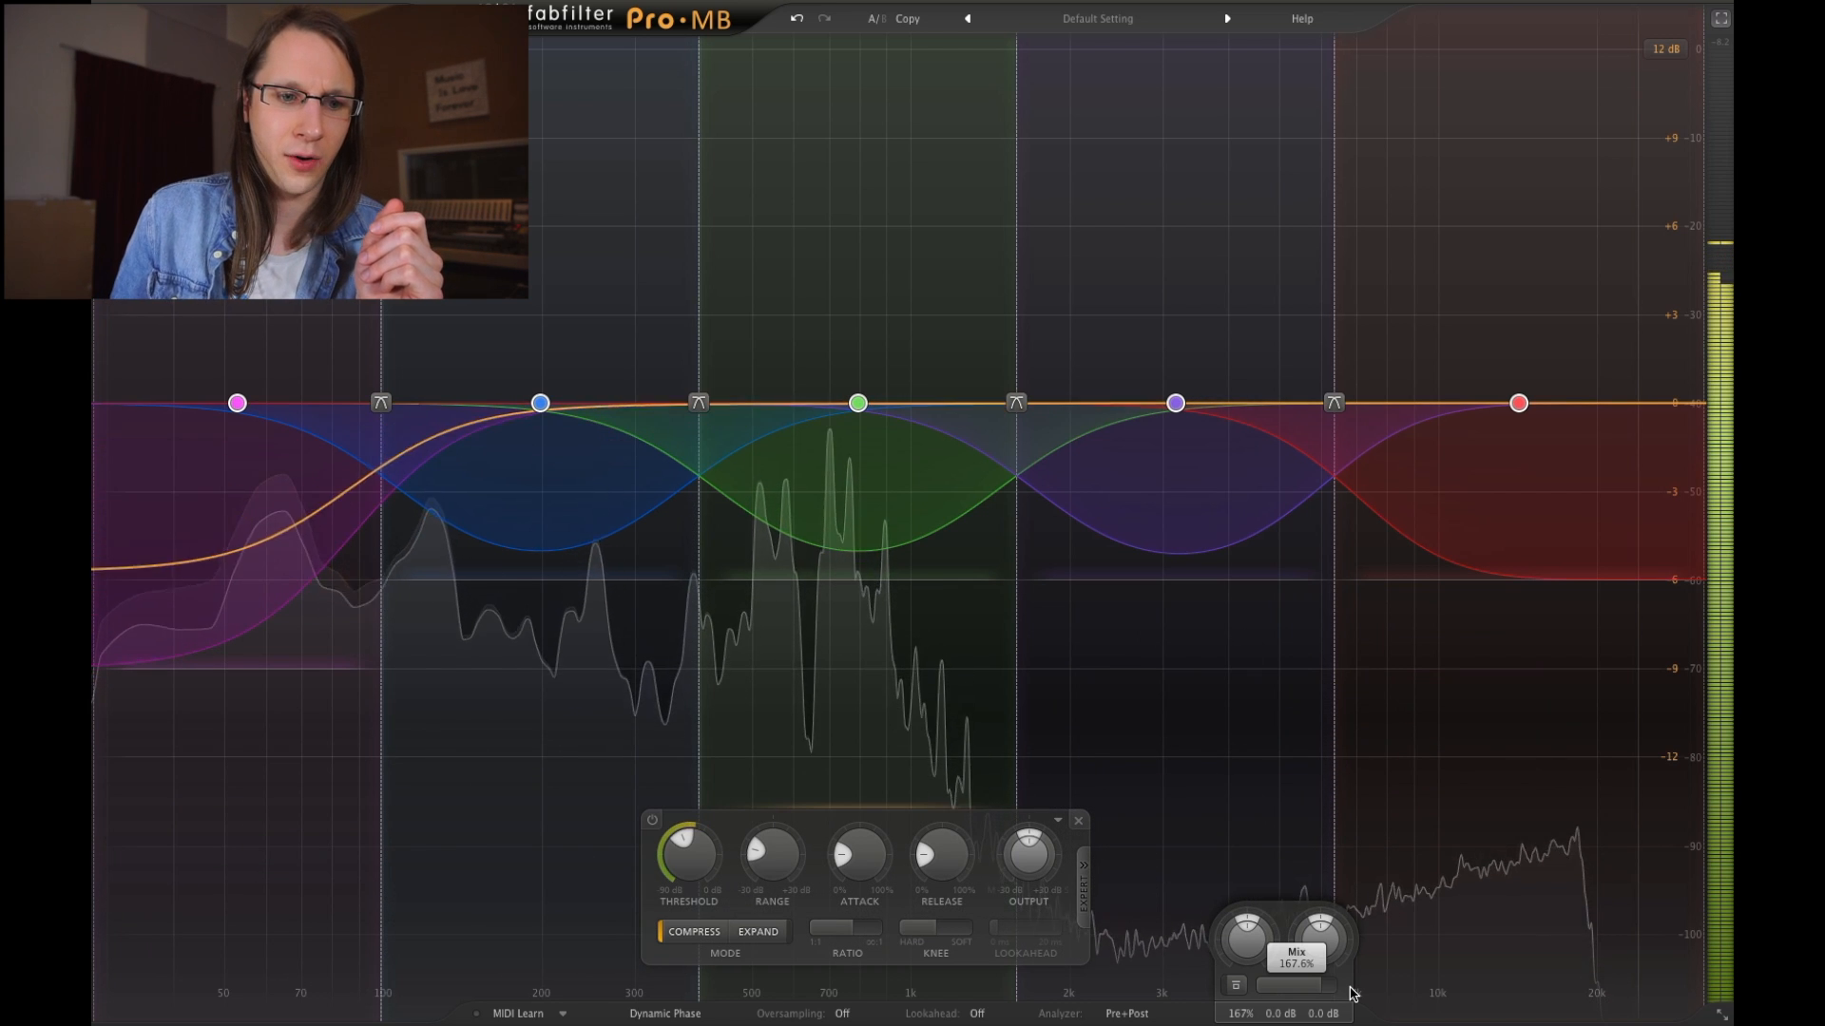
{"action": "left_click_drag", "start_coordinate": [1326, 995], "coordinate": [1299, 996]}
Compare the processed and unprocessed sound by toggling the global bypass, leaving the processing active
{"action": "left_click", "coordinate": [1236, 993]}
{"action": "left_click", "coordinate": [1235, 988]}
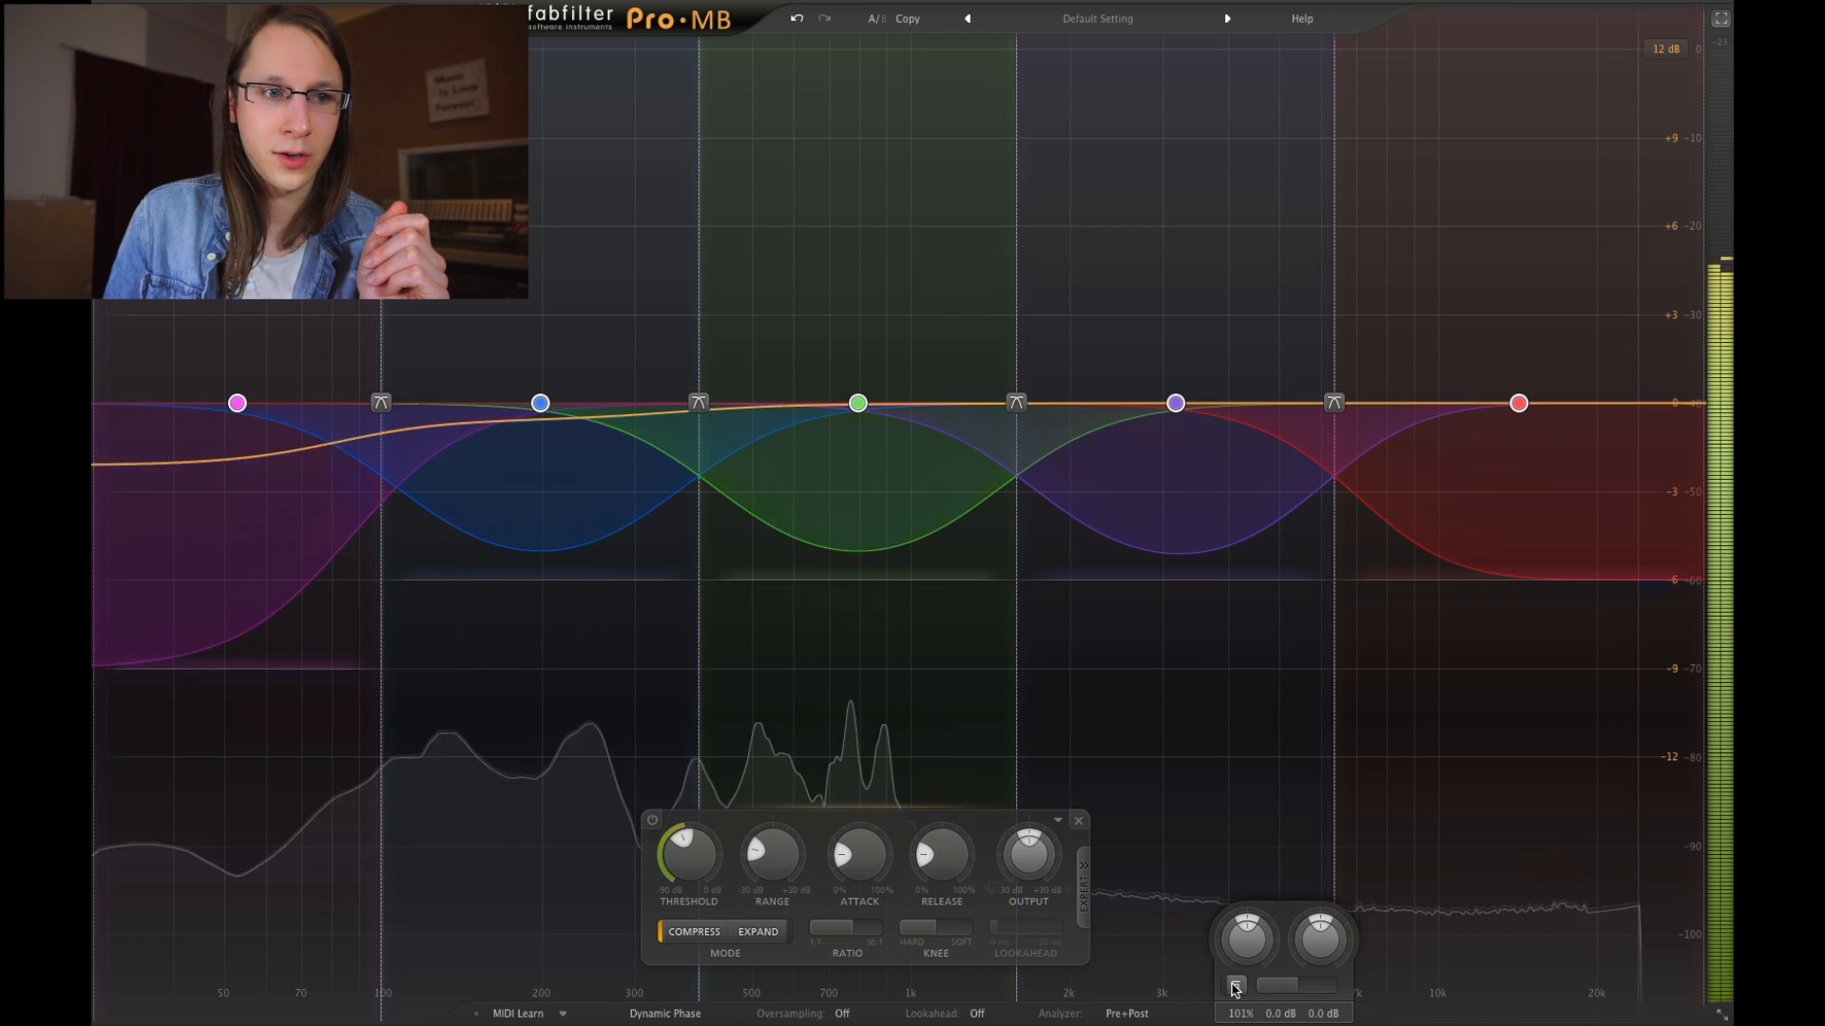
{"action": "left_click", "coordinate": [1234, 988]}
{"action": "left_click", "coordinate": [1233, 989]}
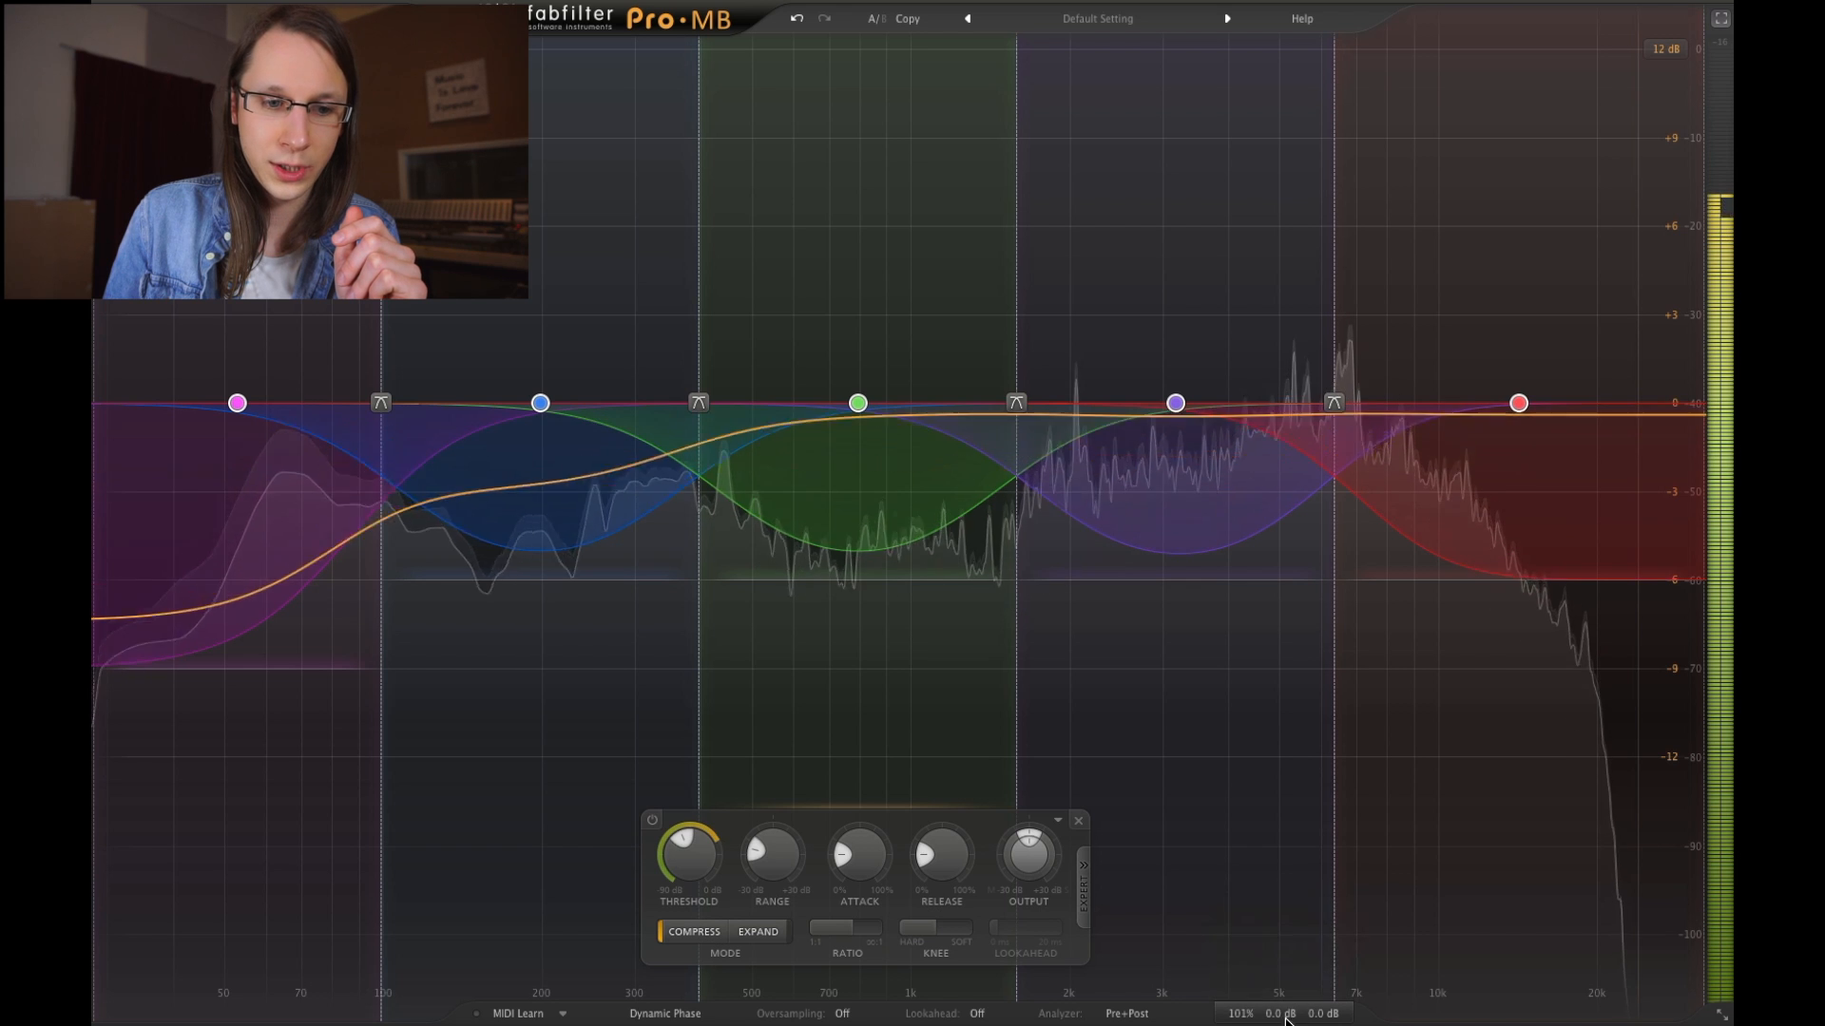
Set the global input level to about -2.9 dB and the output level to about +0.2 dB
{"action": "left_click_drag", "start_coordinate": [1279, 1010], "coordinate": [1319, 1022]}
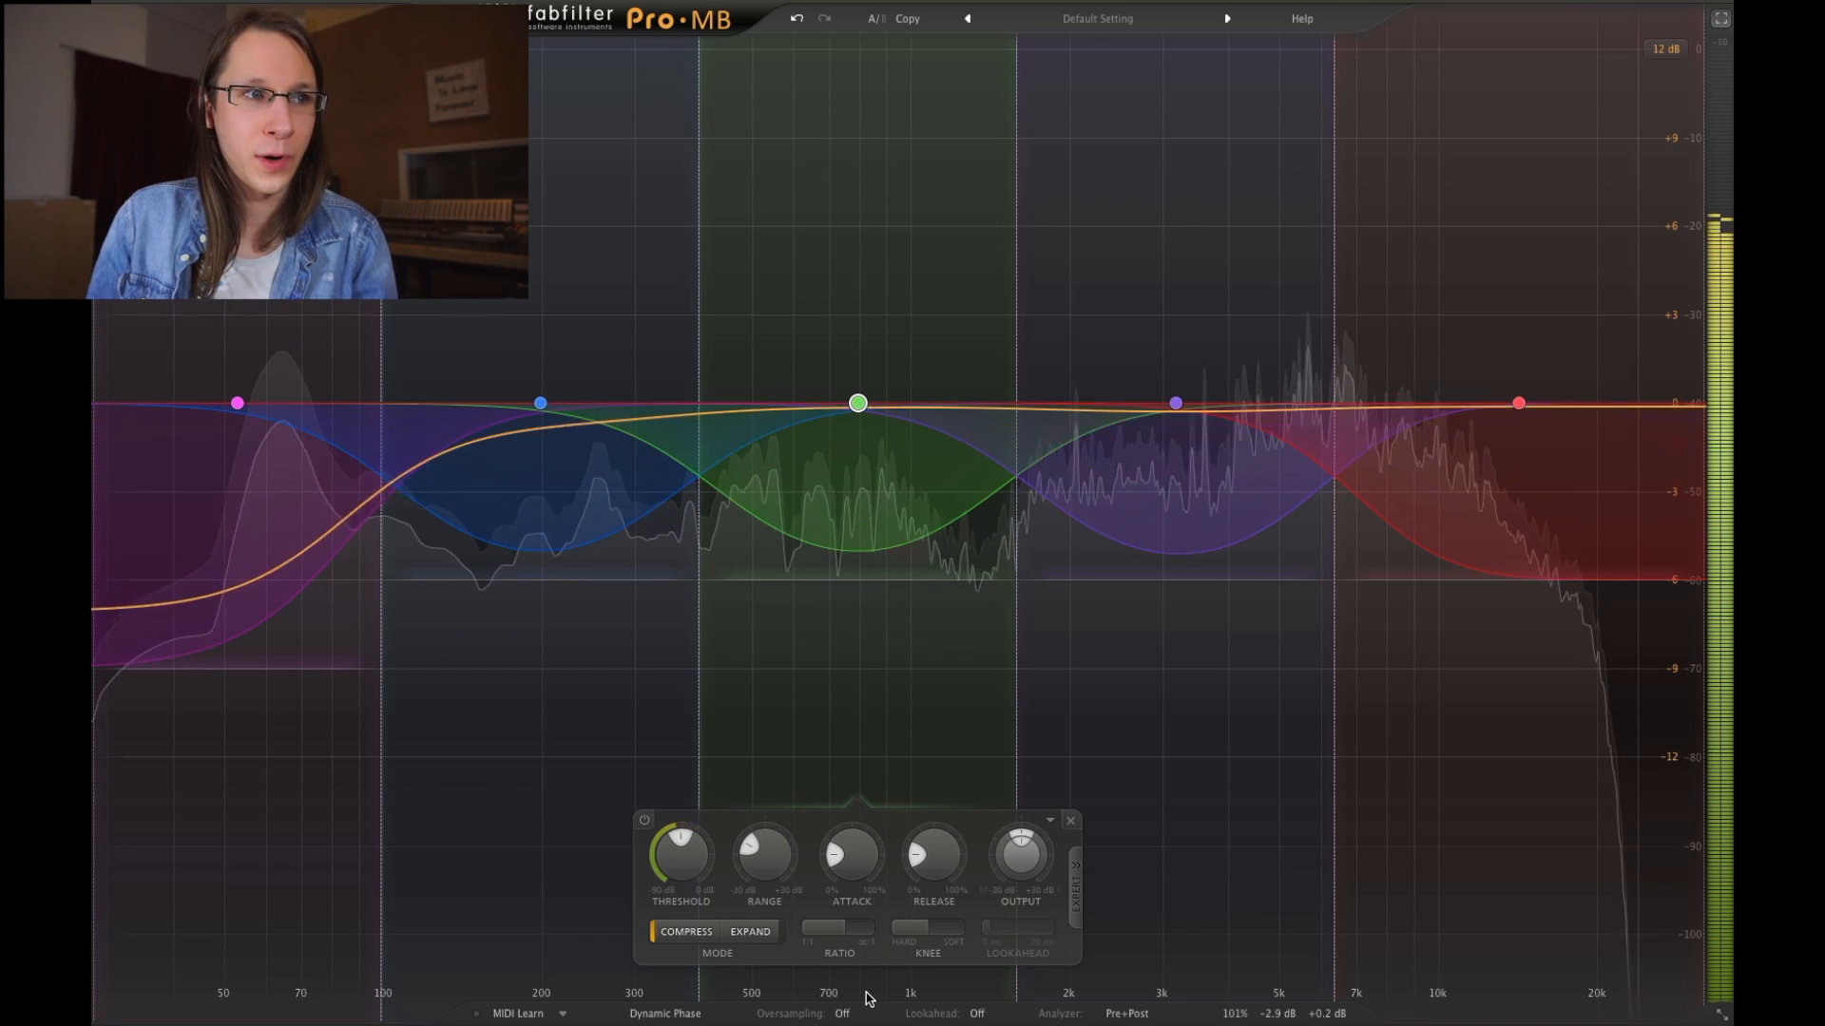
Zoom into the frequency display around 1 kHz, move along to the lower frequencies, and select the band centred near 200 Hz
{"action": "left_click_drag", "start_coordinate": [893, 991], "coordinate": [896, 852]}
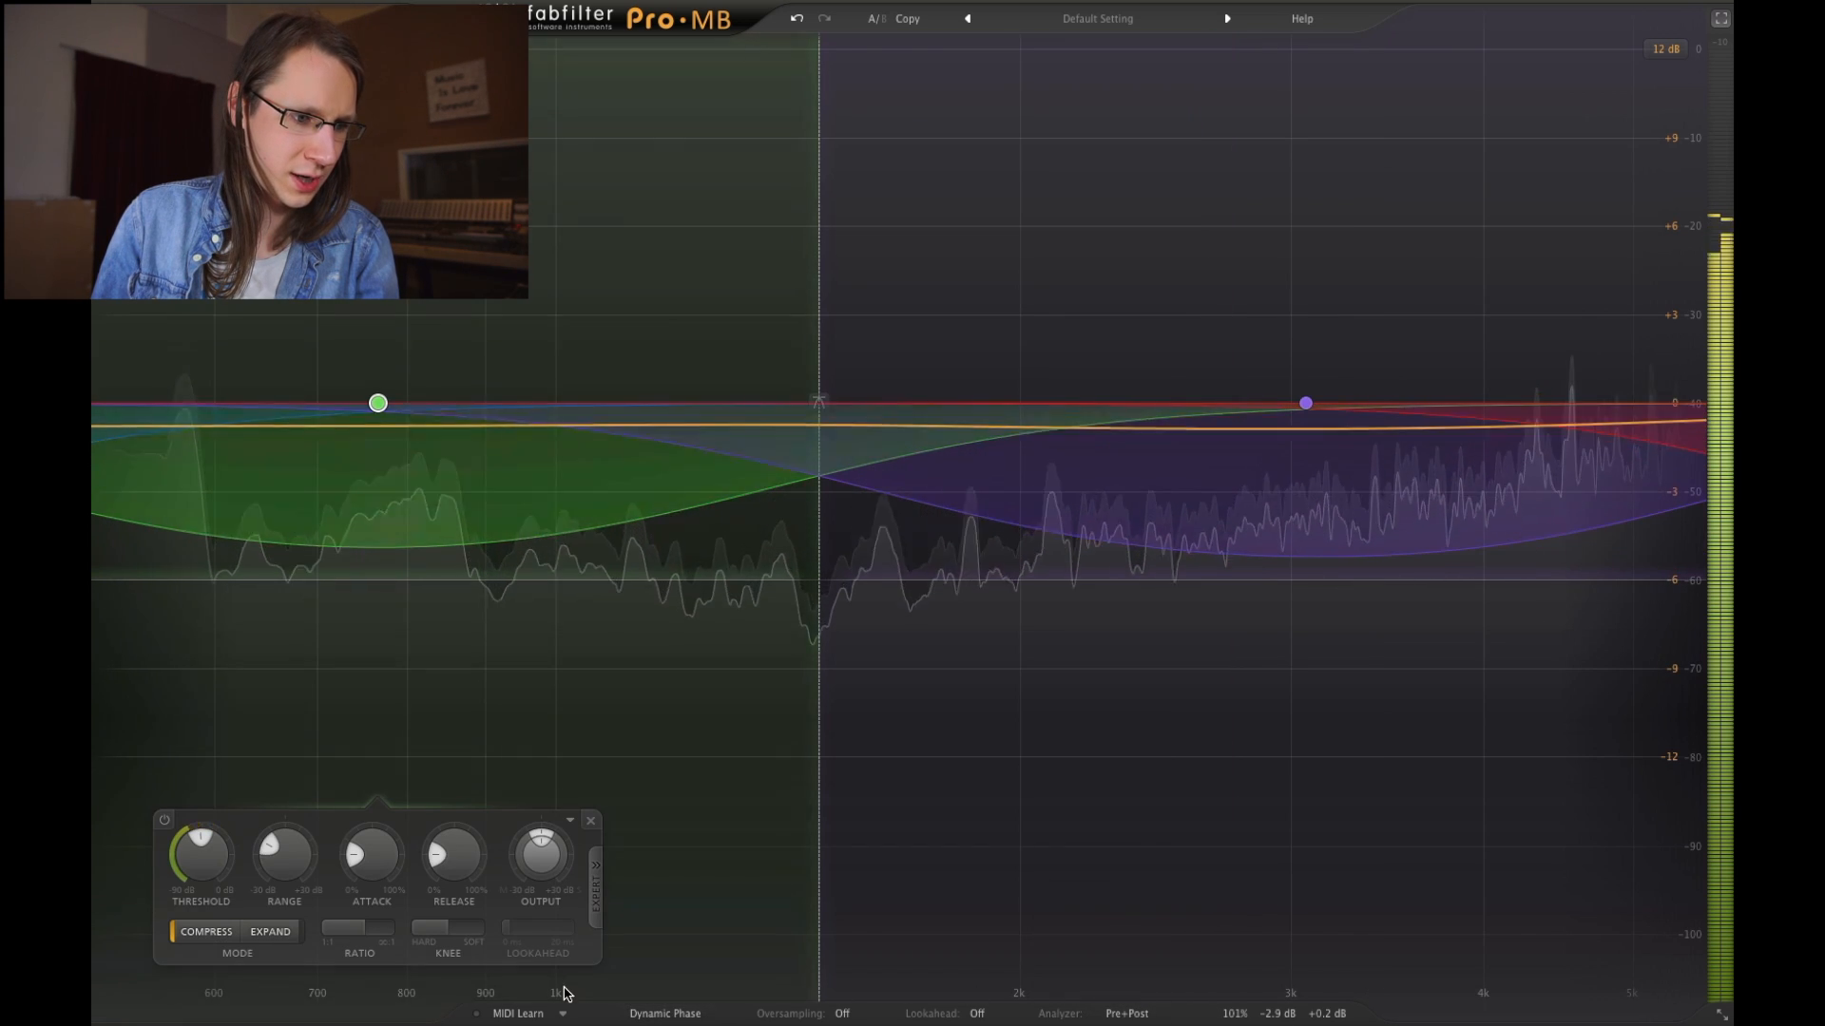
{"action": "left_click_drag", "start_coordinate": [563, 993], "coordinate": [1820, 988]}
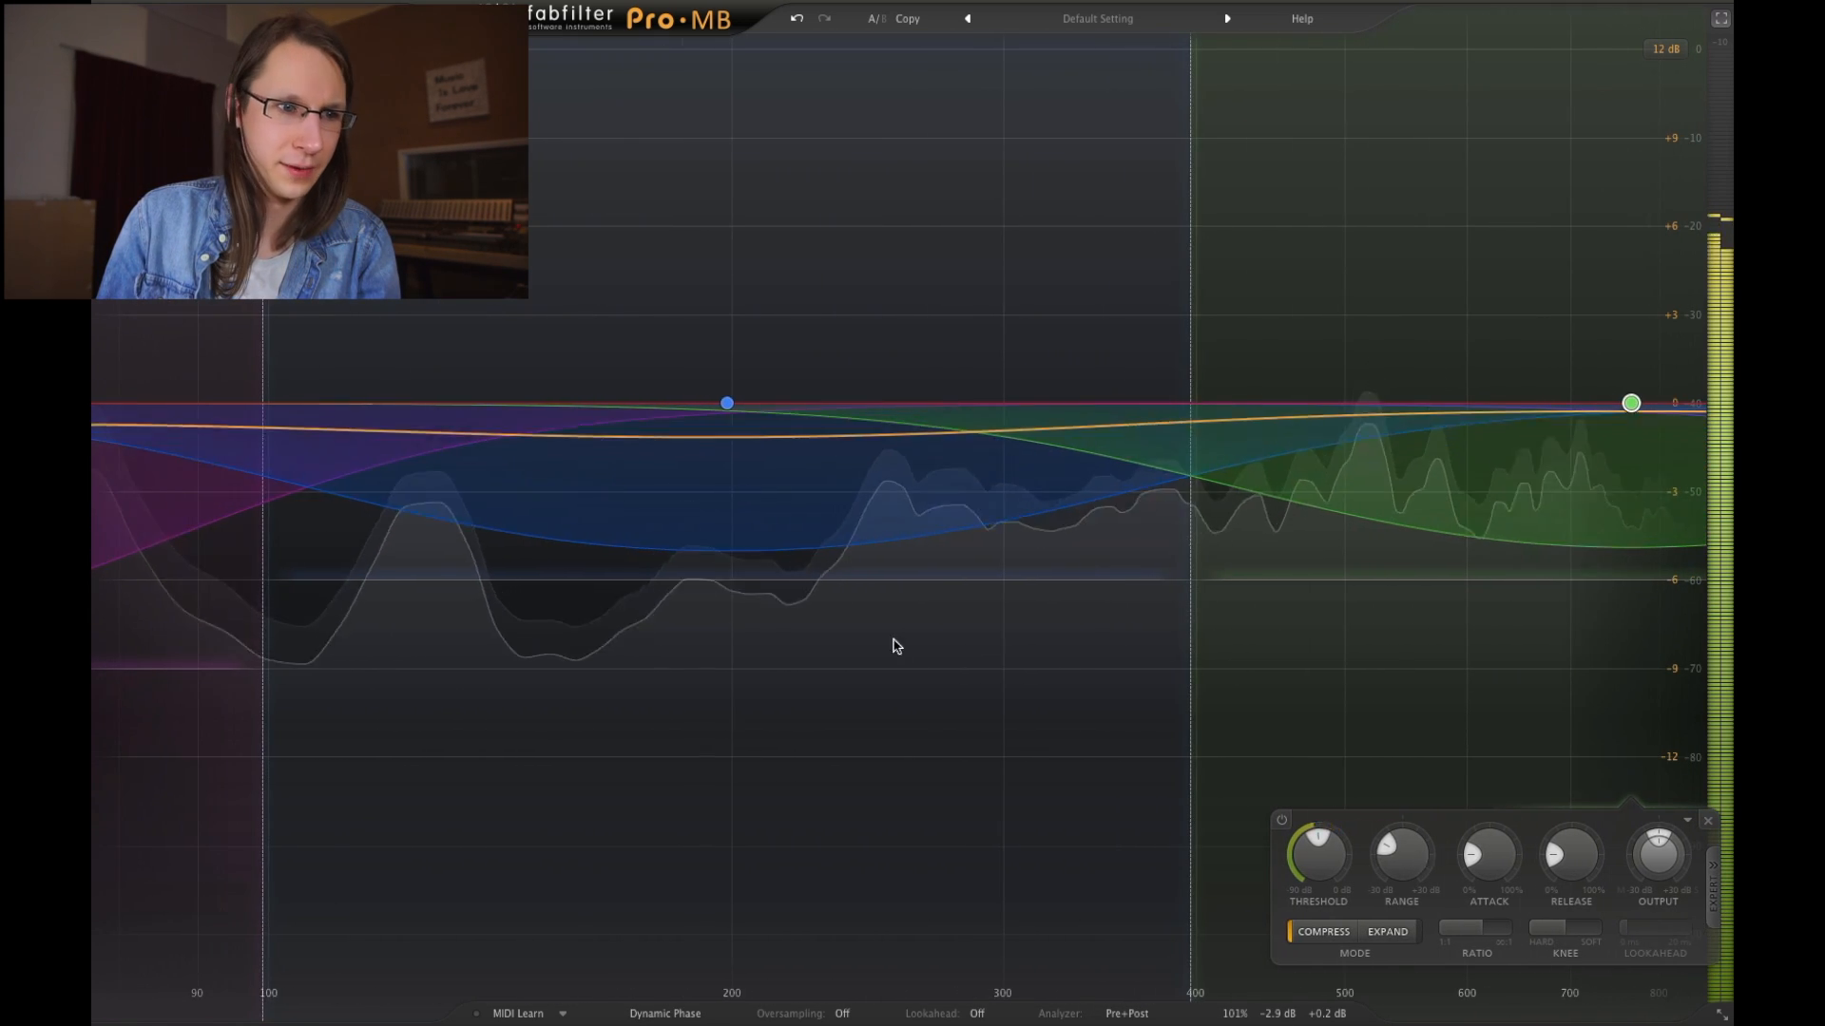
{"action": "left_click", "coordinate": [896, 642]}
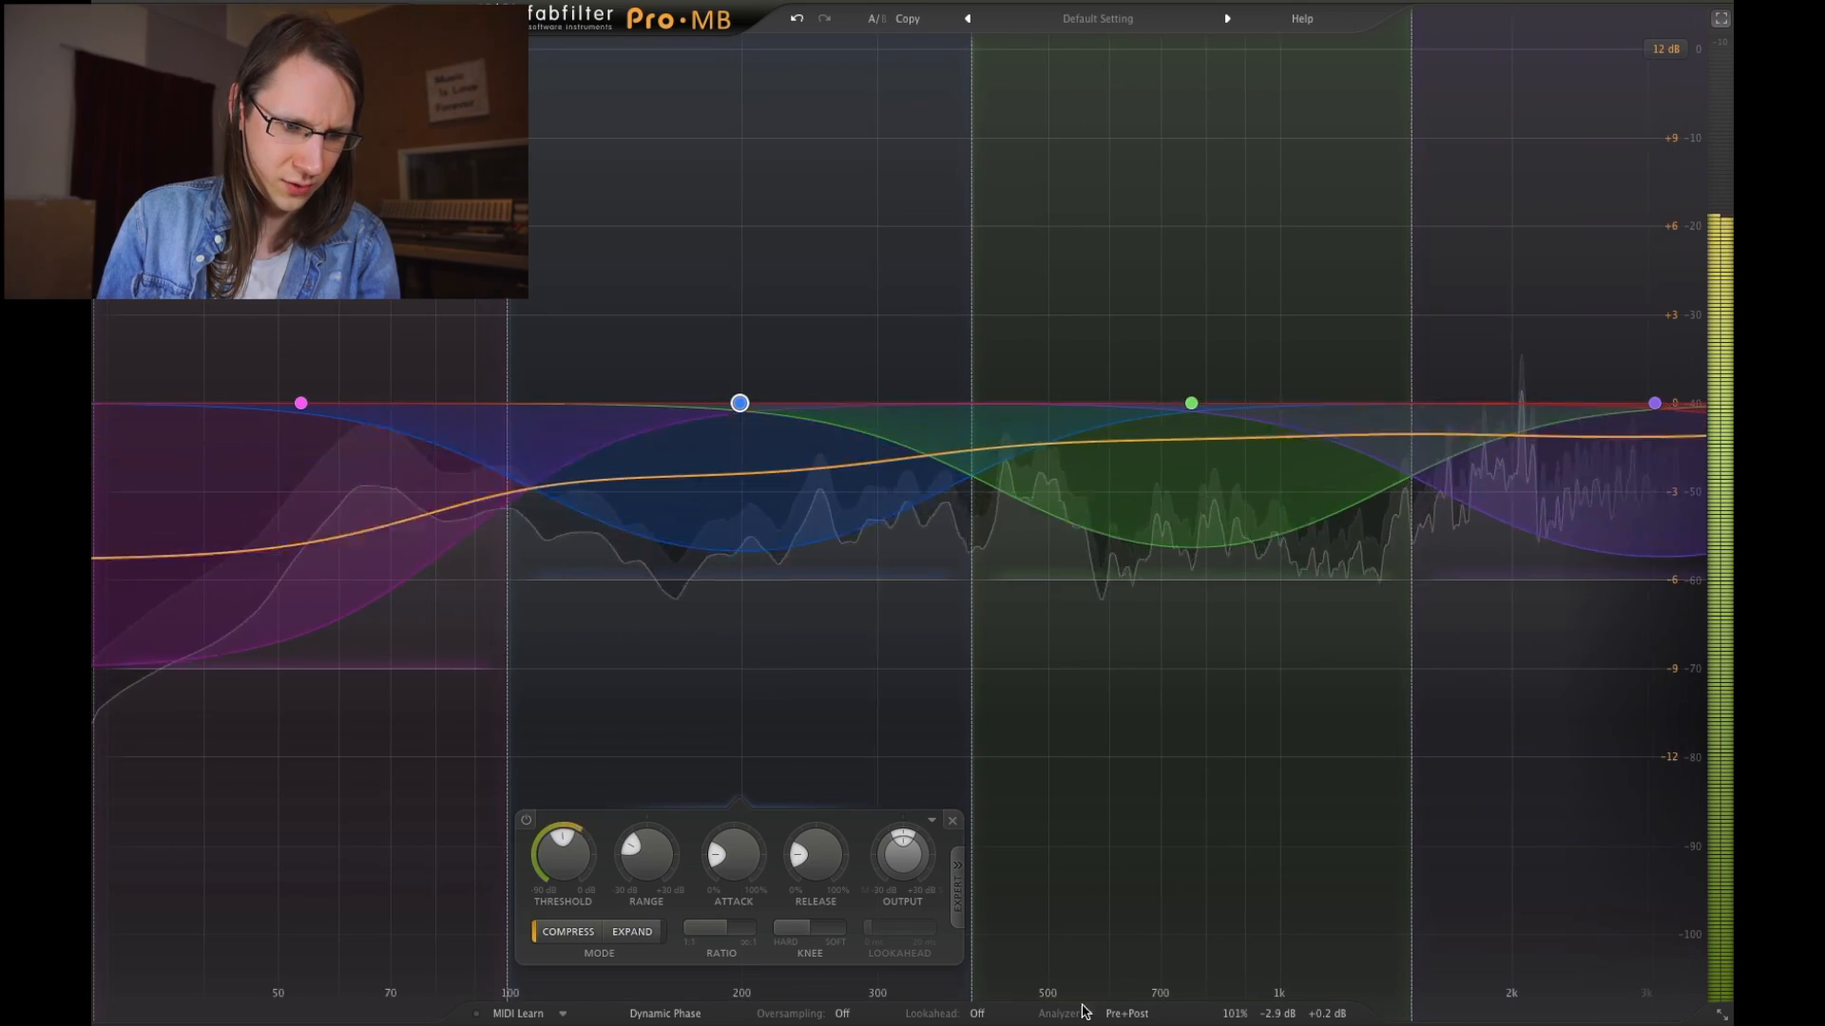